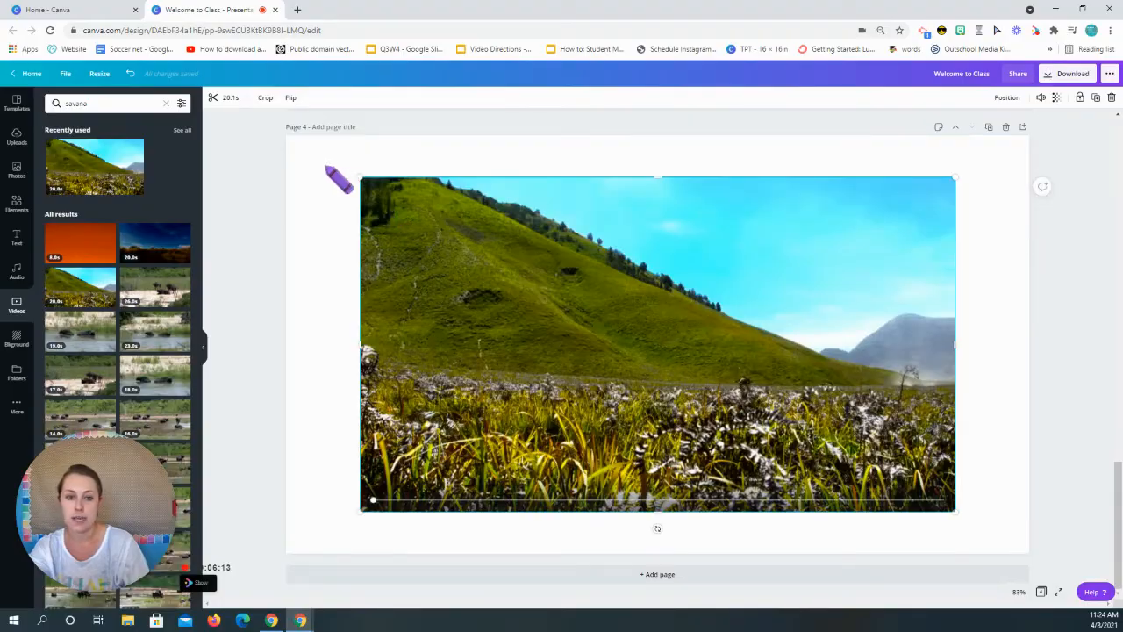
left_click_drag(954, 513, 1085, 588)
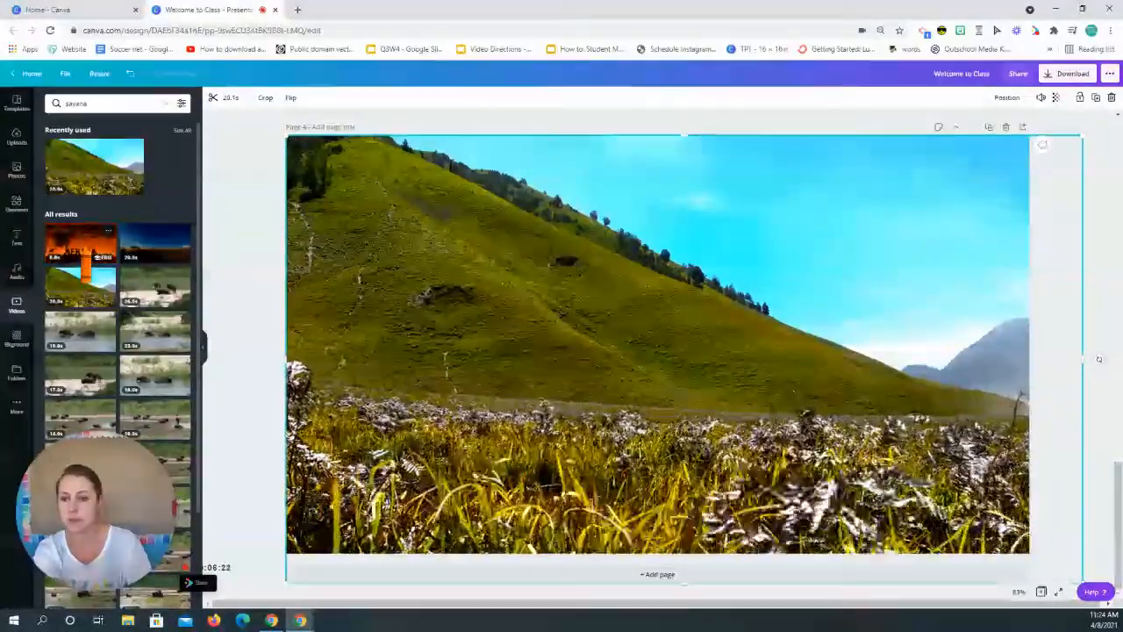
key("Delete")
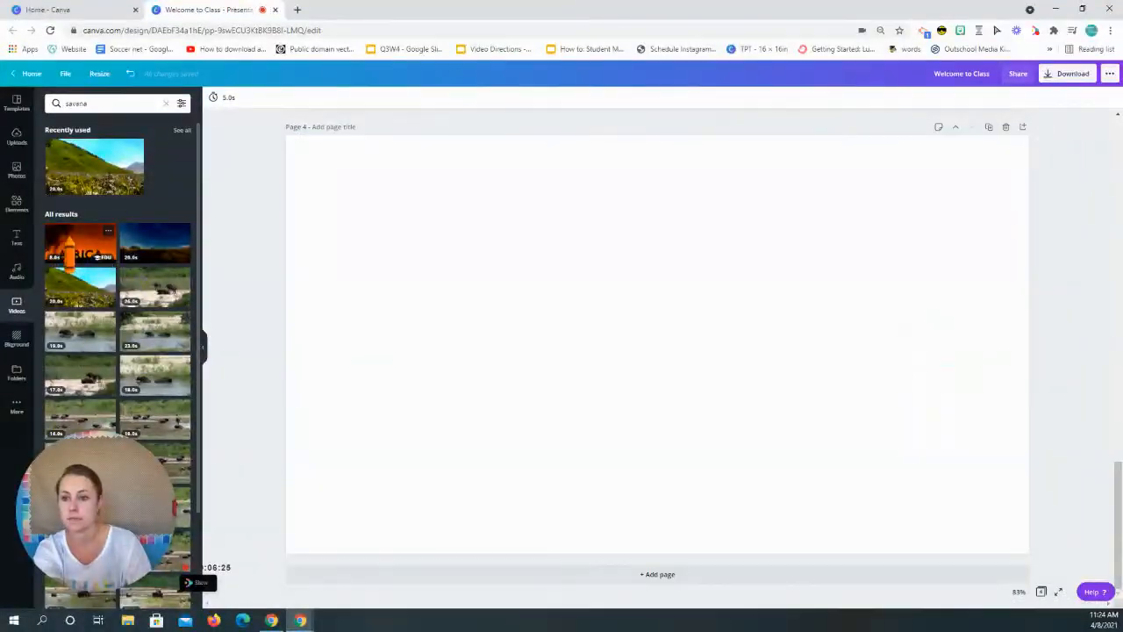
left_click(80, 243)
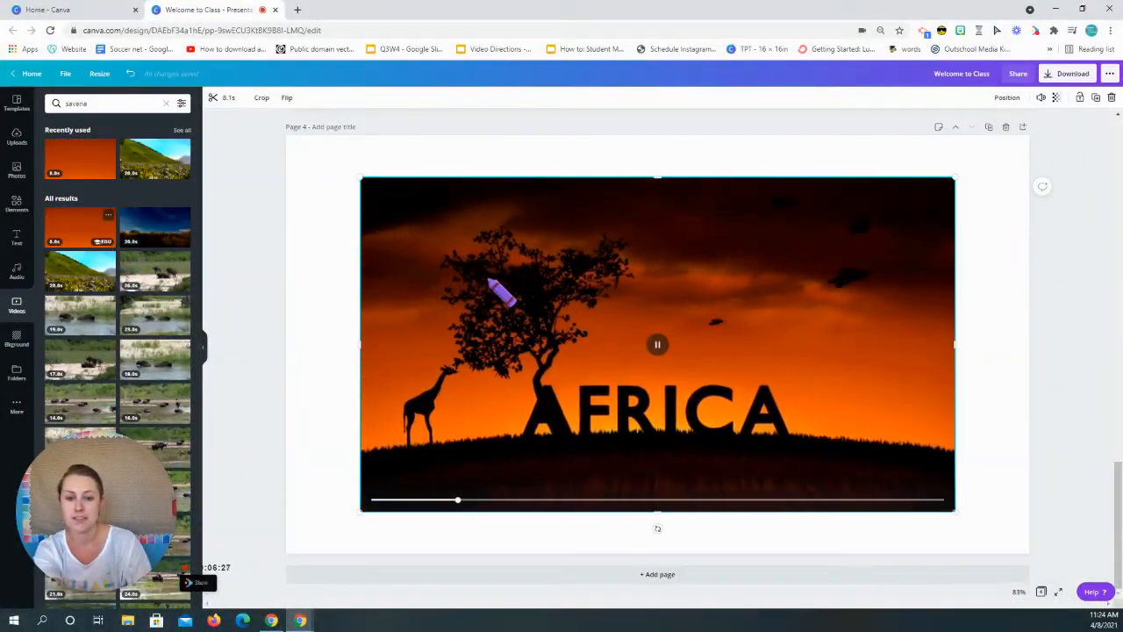
key("Delete")
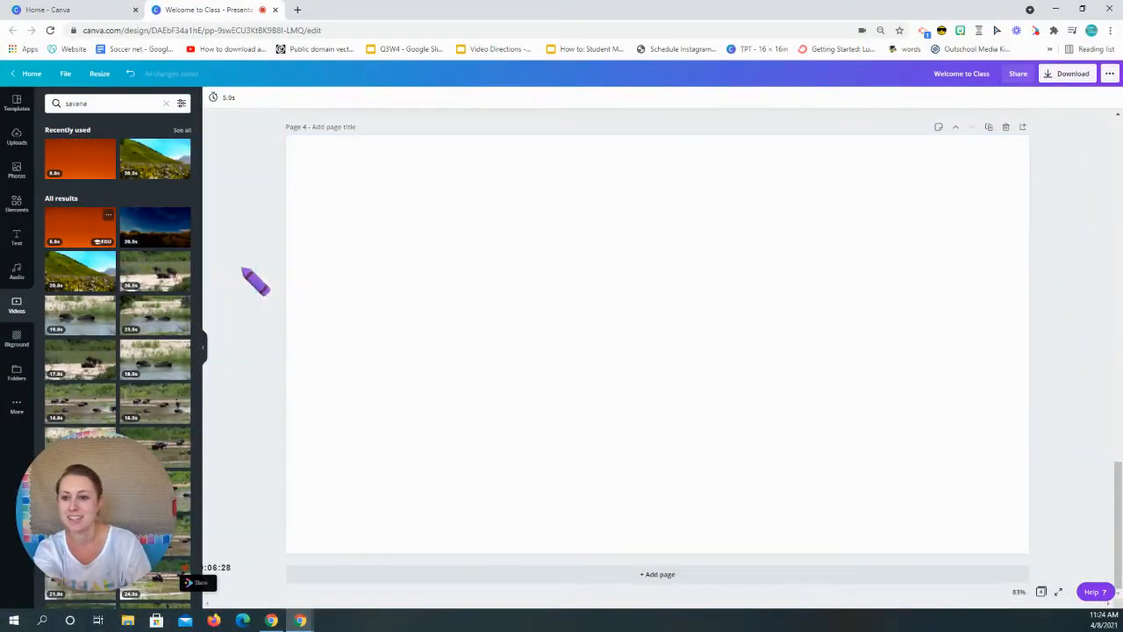
left_click(177, 237)
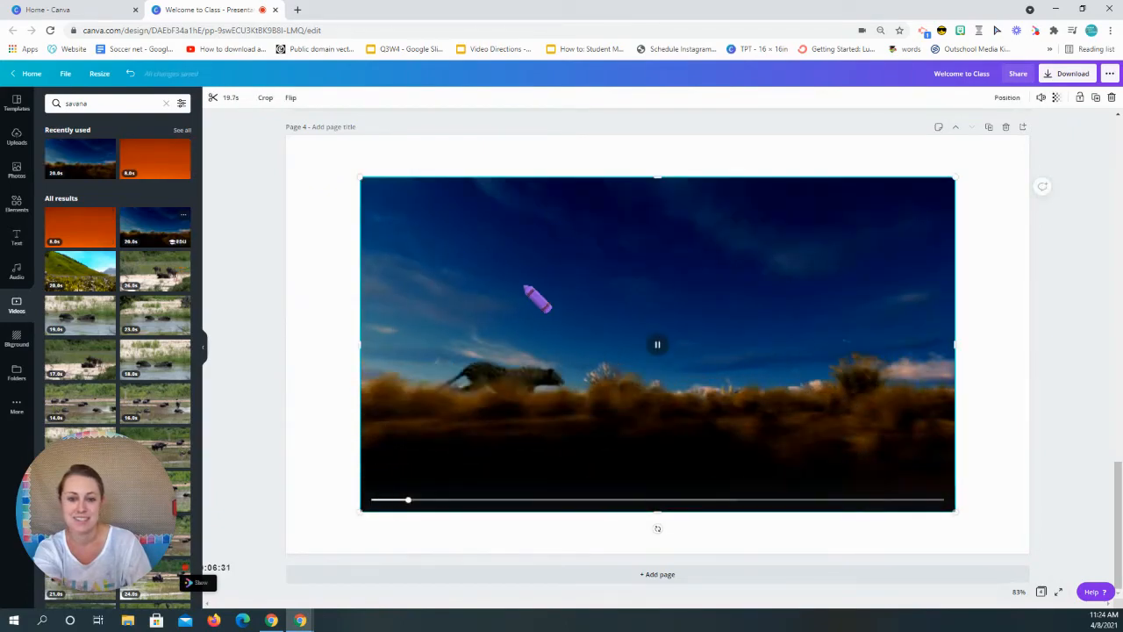
key("Delete")
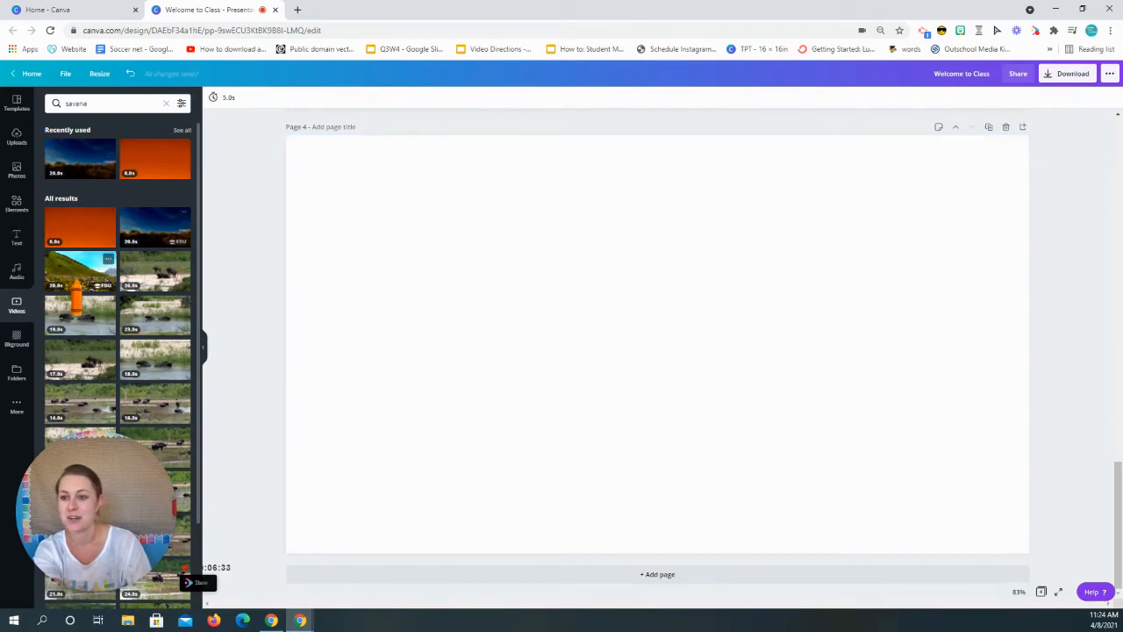
Step: Add the green hillside video to page 4 and enlarge it until it covers the whole page
left_click(77, 285)
left_click_drag(363, 176, 285, 136)
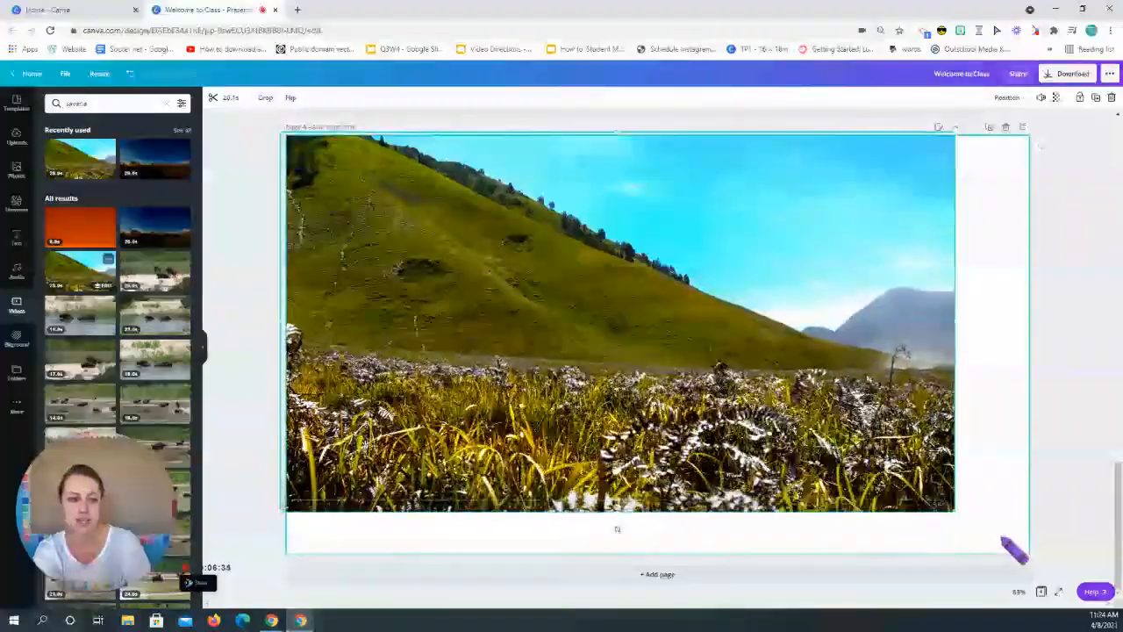
left_click_drag(958, 514, 1098, 597)
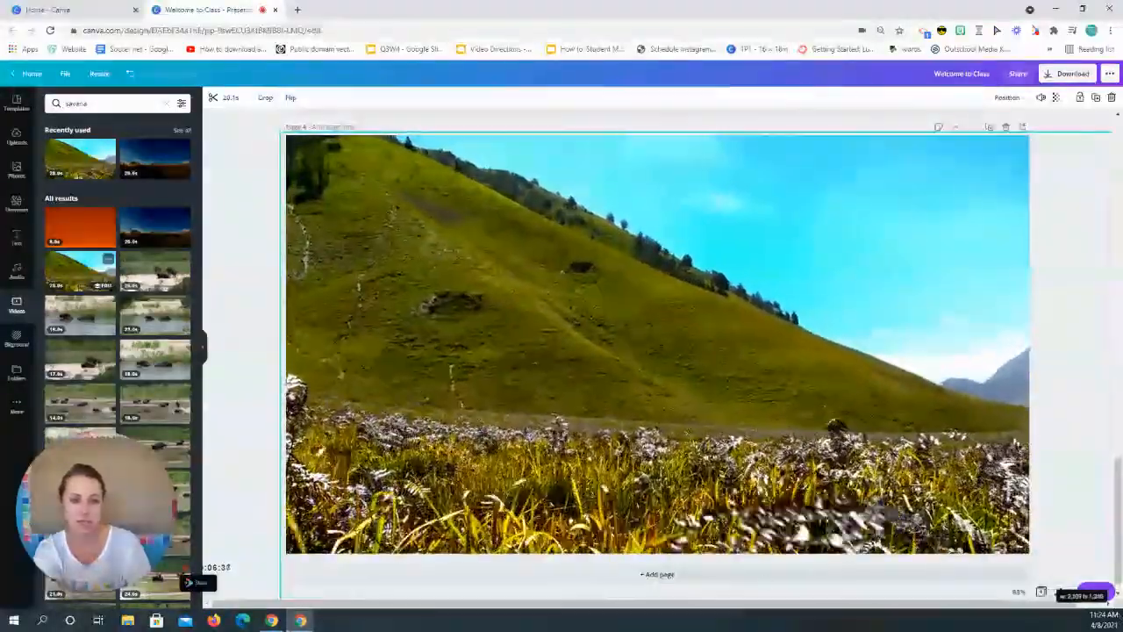
scroll(262, 360, "down", 1)
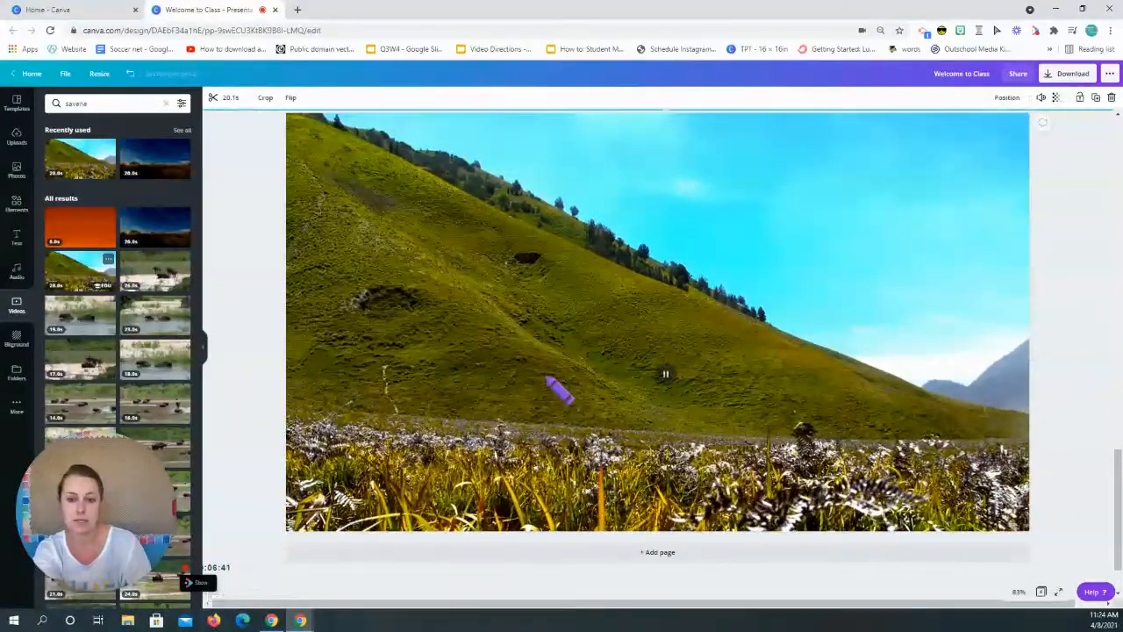
left_click(262, 217)
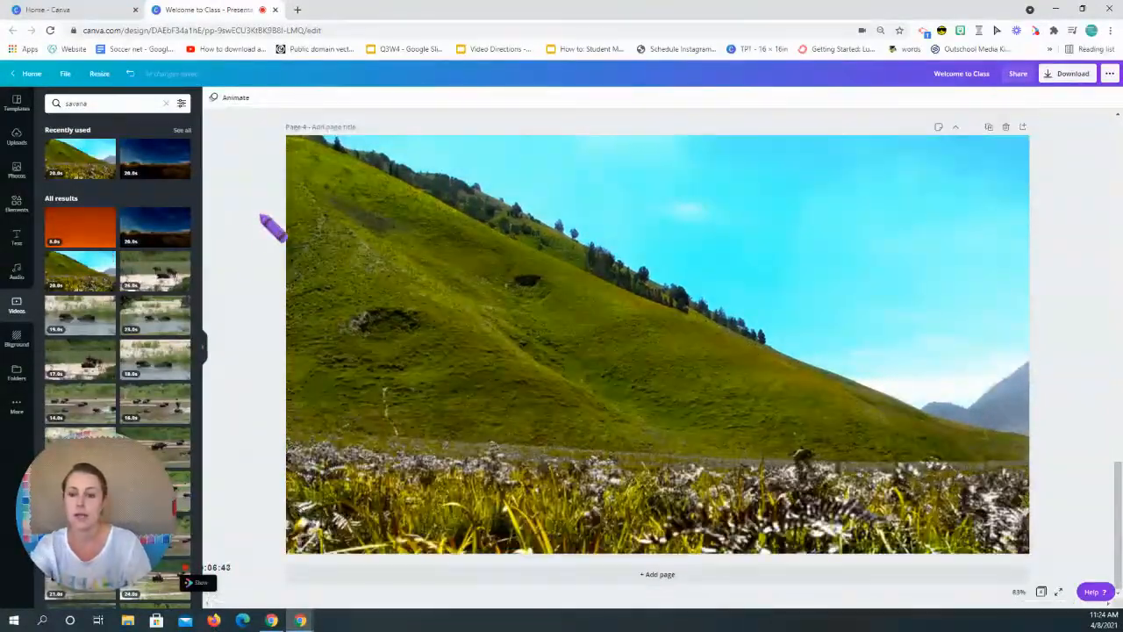
Step: Search the graphic elements for square
left_click(17, 169)
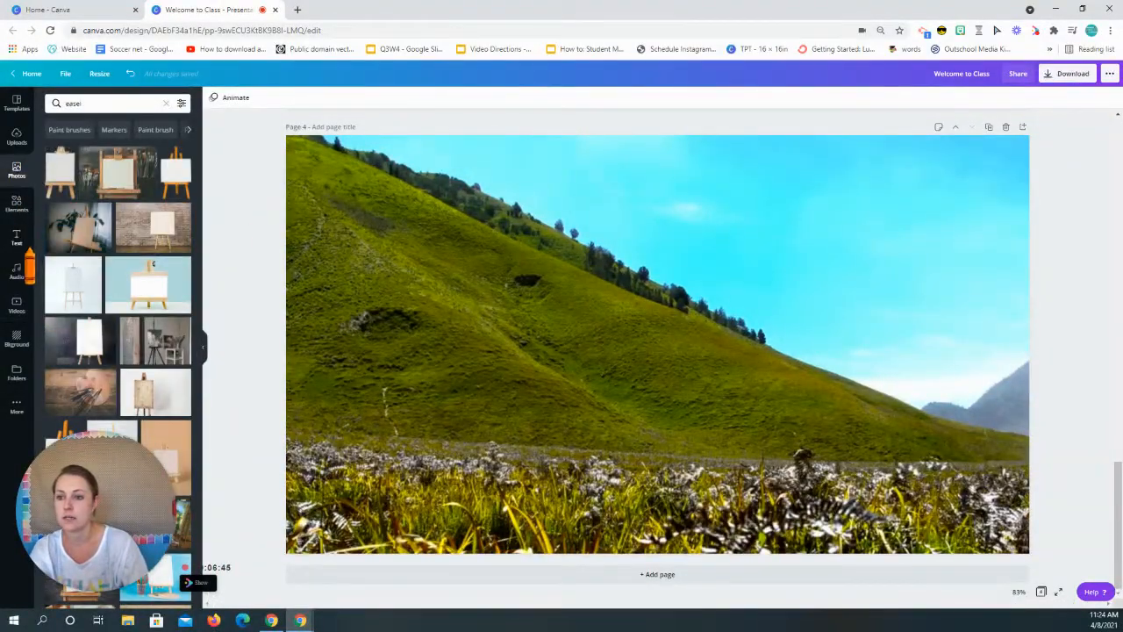
left_click(17, 203)
left_click(106, 104)
type("sqw")
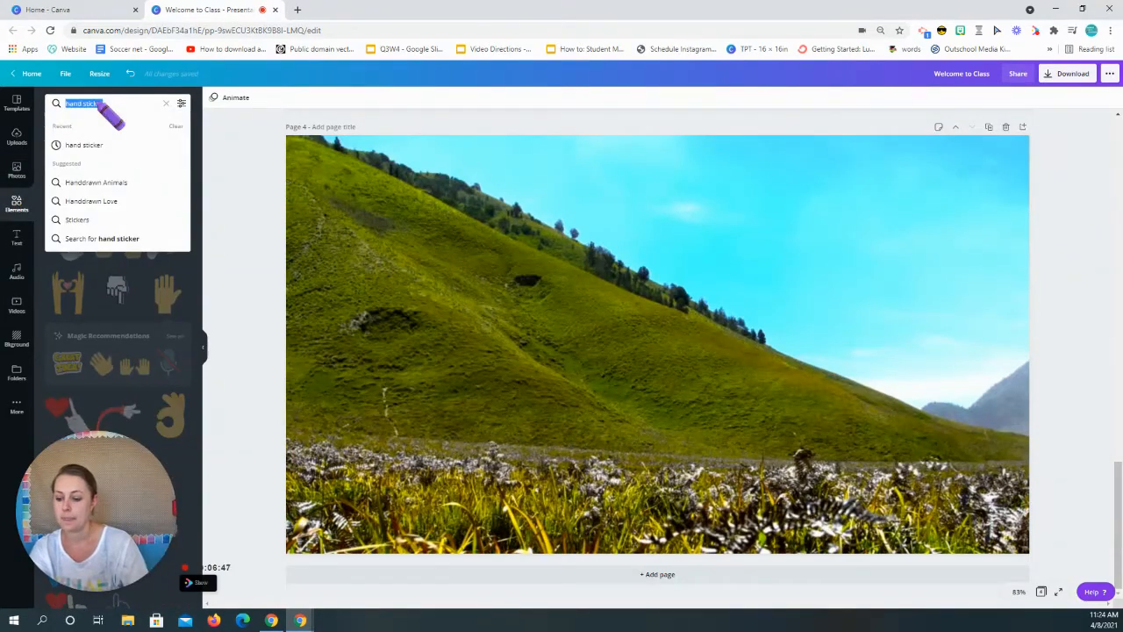
key("BackSpace")
type("uare")
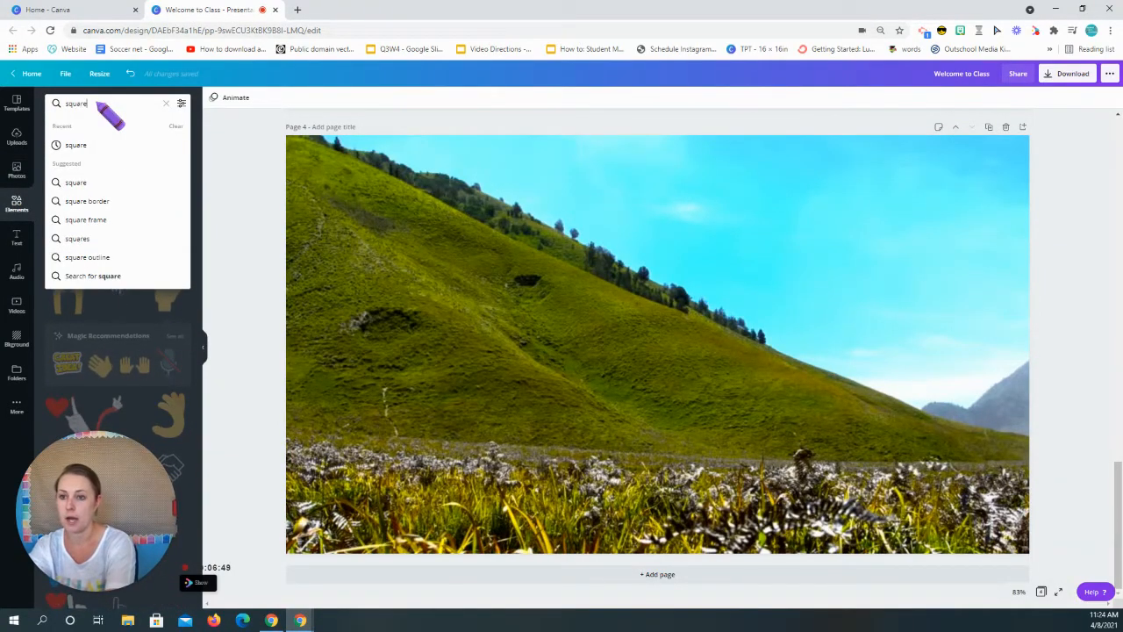
key("Return")
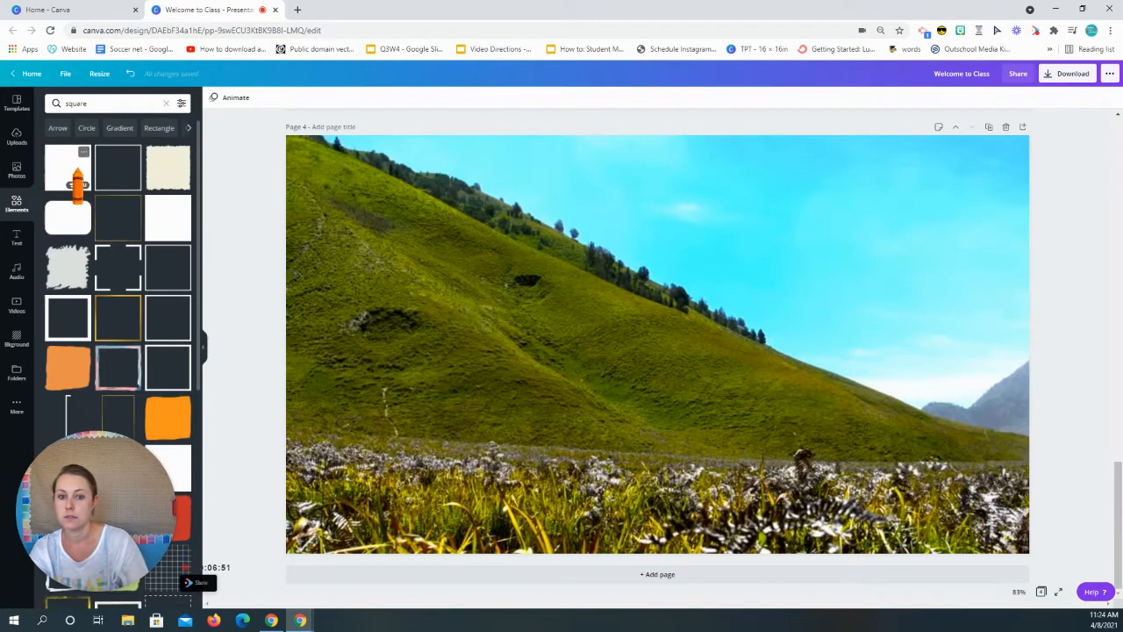
left_click(72, 167)
left_click_drag(670, 321, 621, 287)
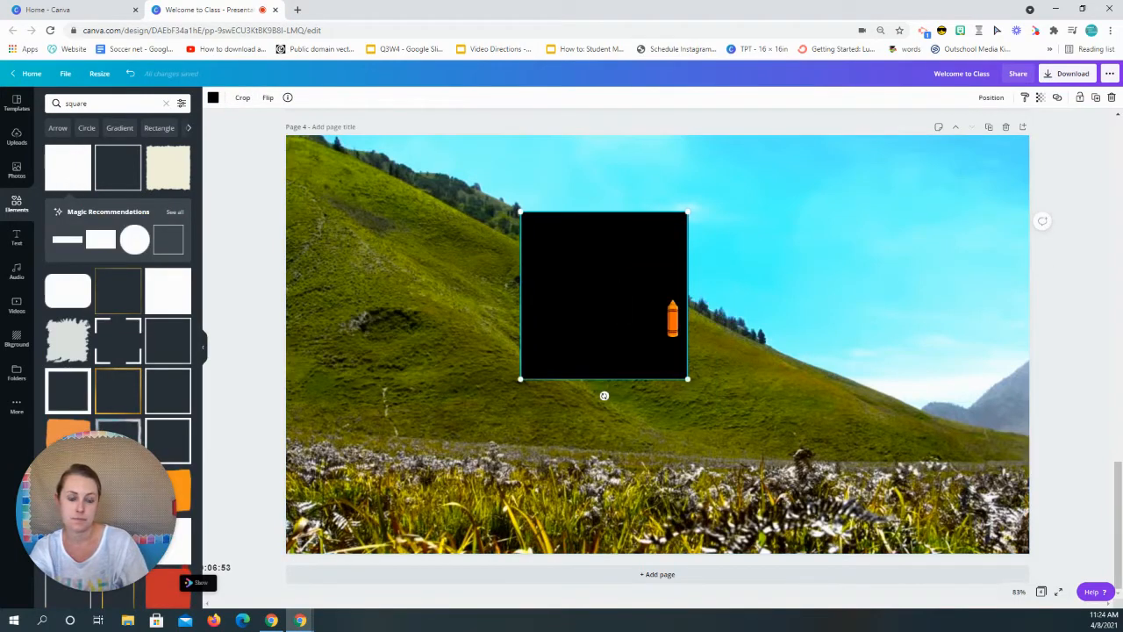
left_click_drag(688, 381, 957, 470)
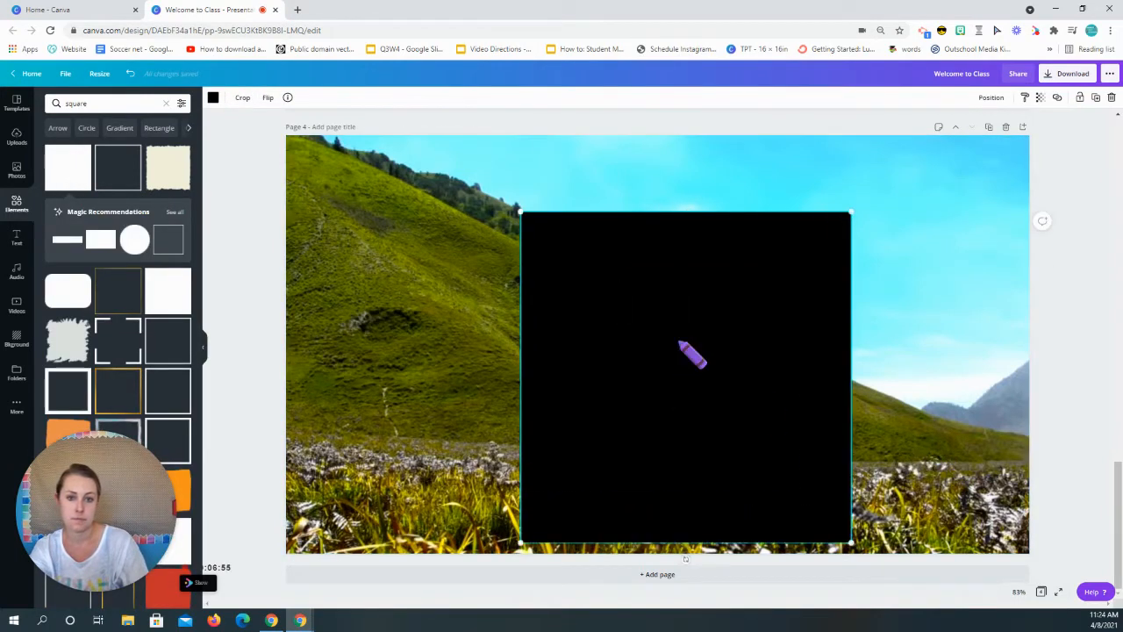
left_click_drag(680, 340, 677, 303)
left_click_drag(718, 342, 707, 336)
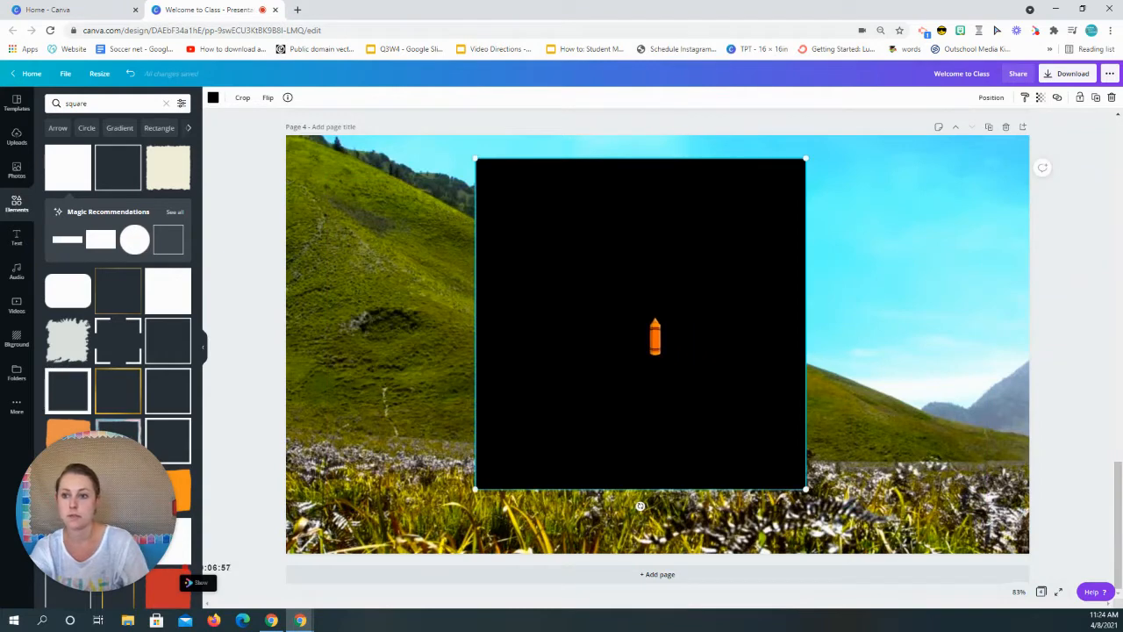
key("Delete")
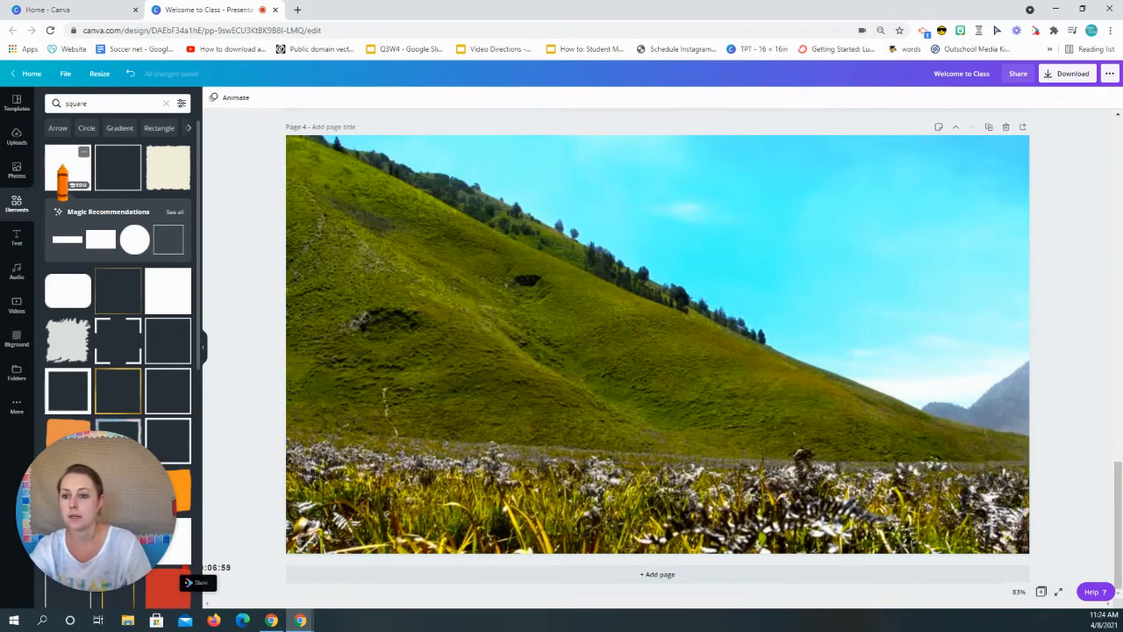
Step: Add the solid free square over the video, enlarge it to nearly the page's full height and place it near the page's centre
left_click(173, 285)
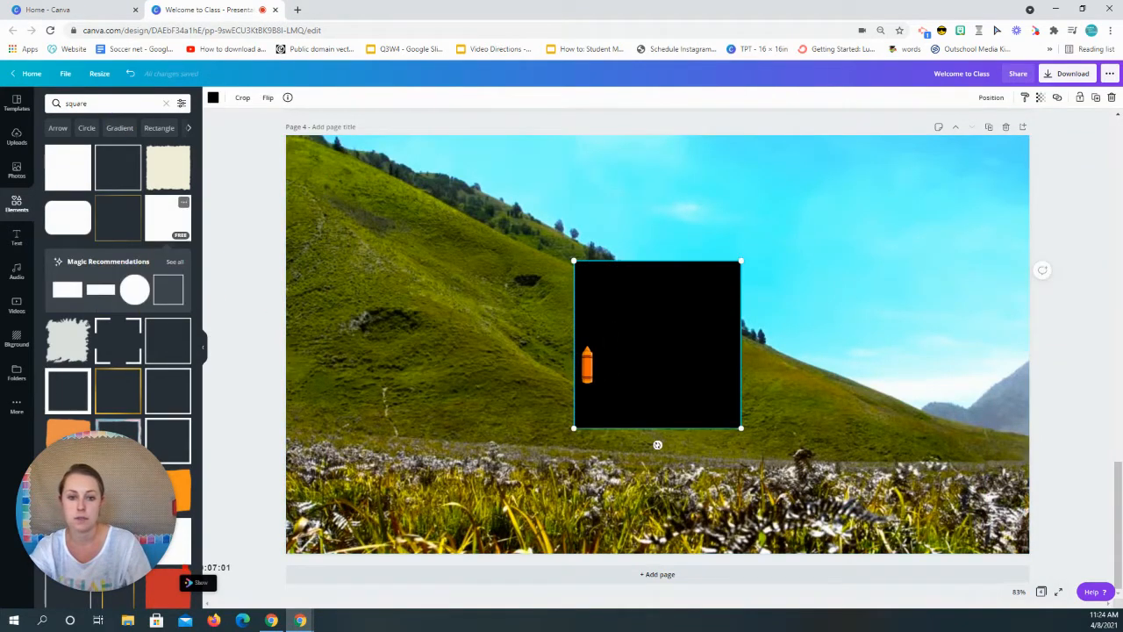
left_click_drag(657, 445, 640, 396)
left_click_drag(558, 379, 468, 468)
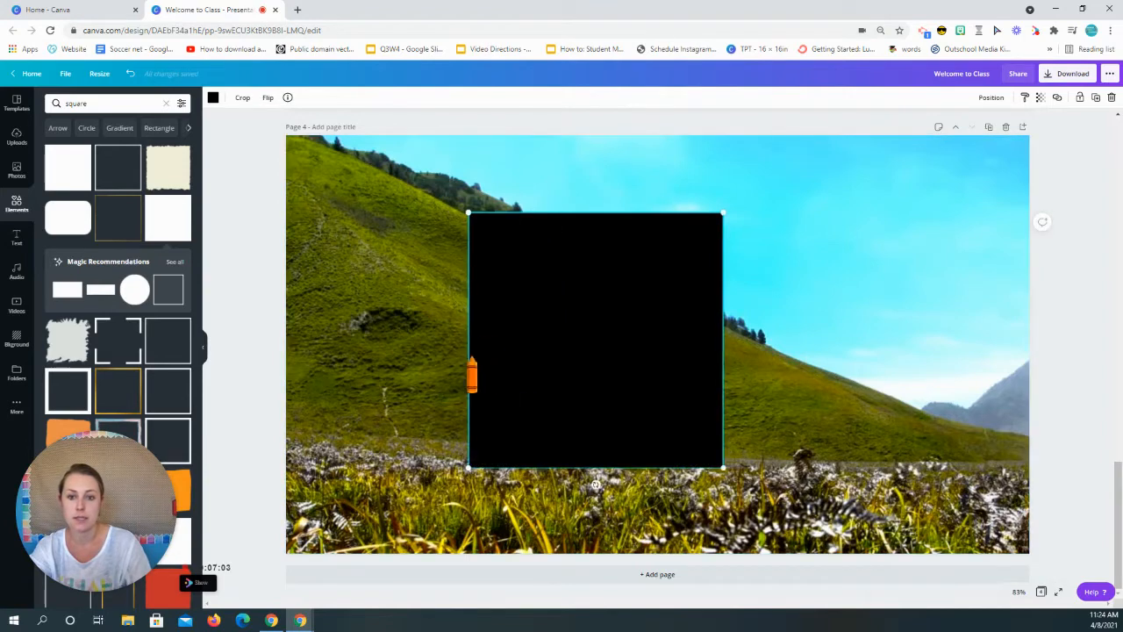
left_click_drag(469, 379, 571, 336)
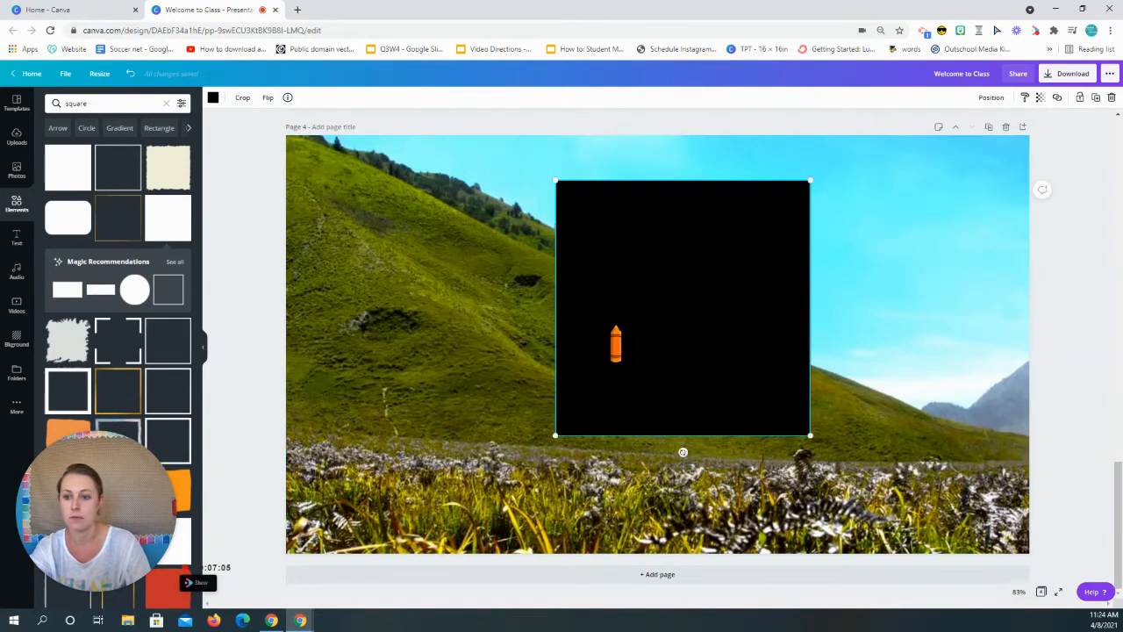
left_click_drag(809, 435, 907, 532)
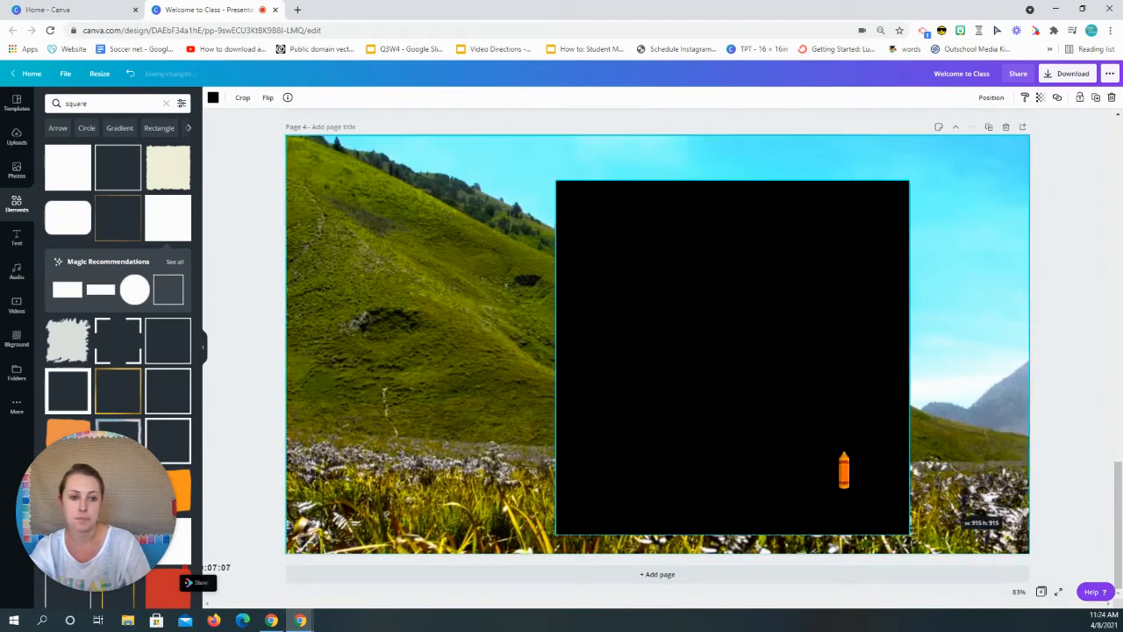
left_click_drag(842, 458, 739, 417)
left_click_drag(649, 524, 777, 331)
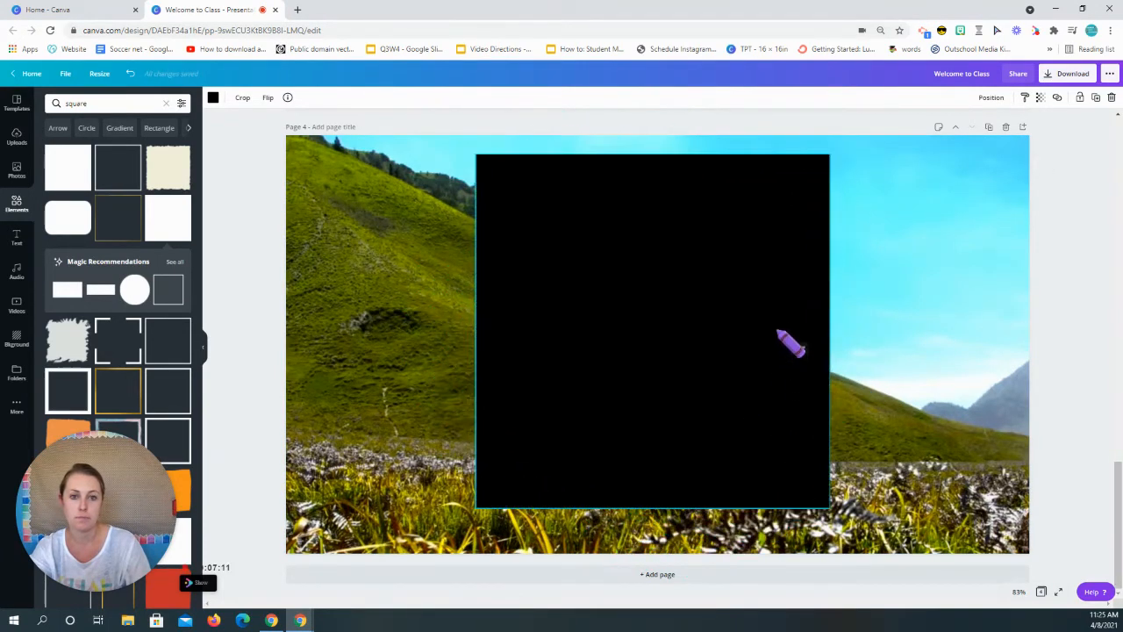
left_click_drag(830, 509, 860, 543)
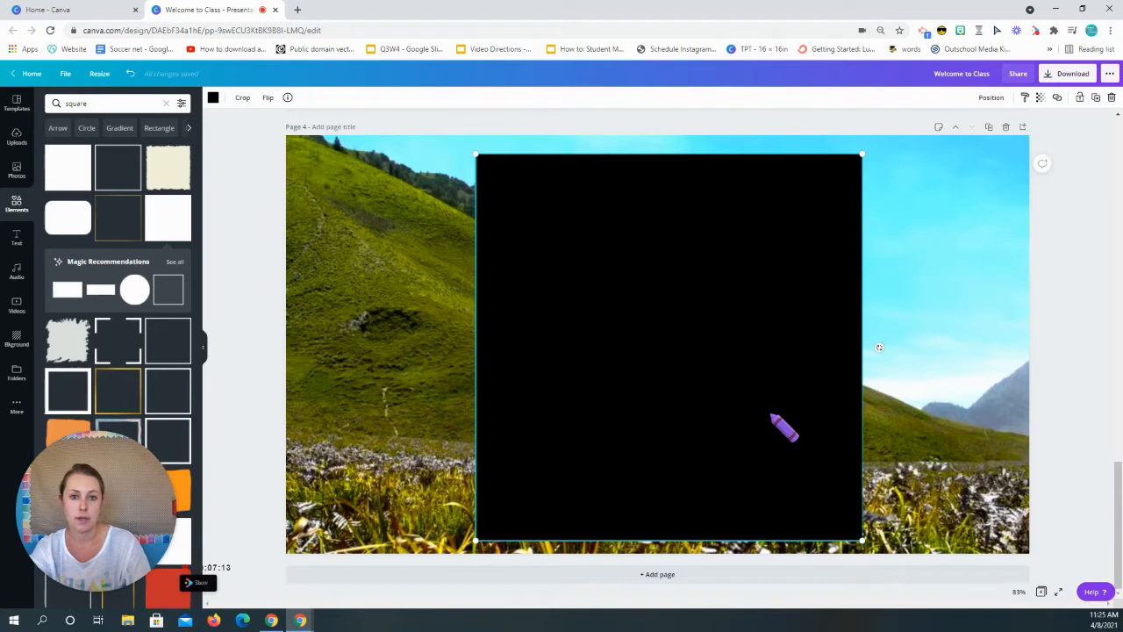
left_click_drag(781, 427, 802, 422)
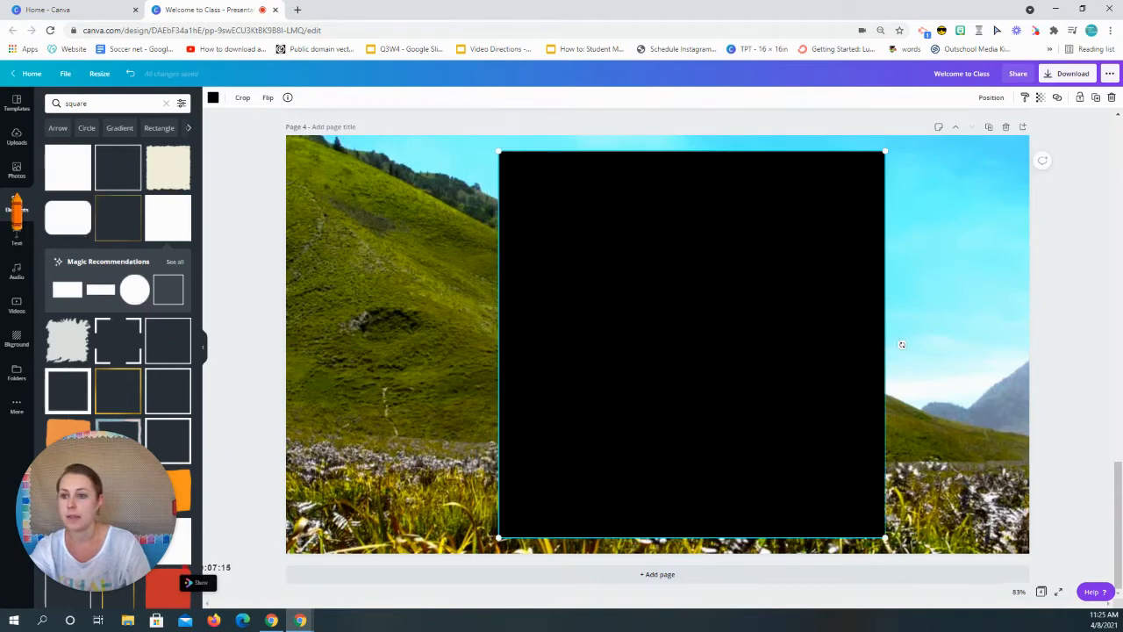
Step: Fill the square with the olive green from the photo colors and nudge it slightly to the right
left_click(213, 100)
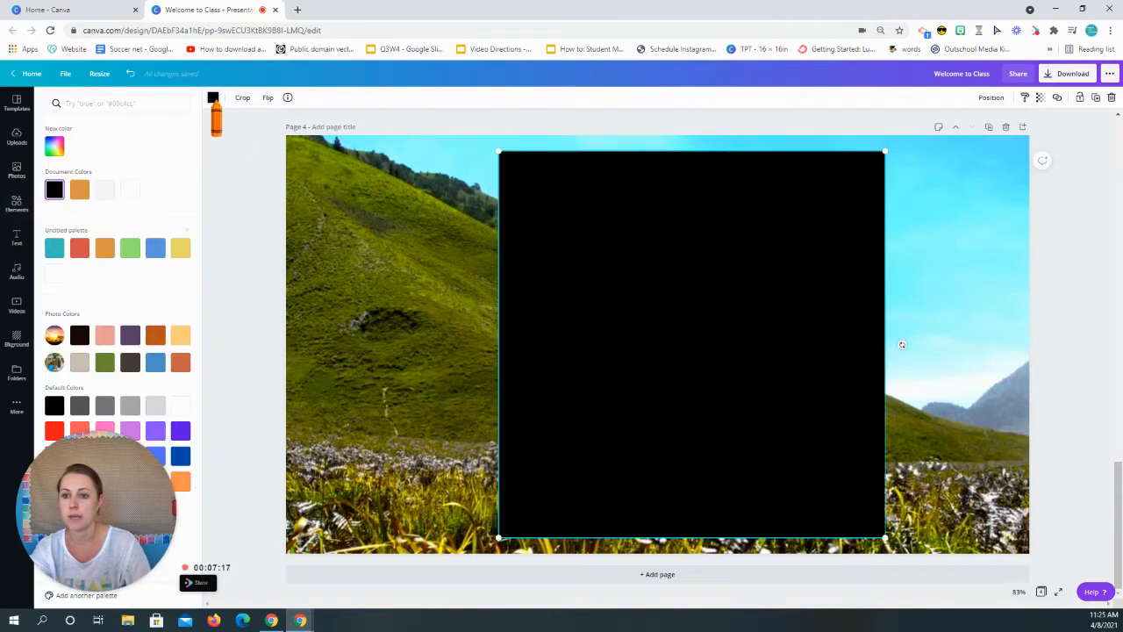
left_click(105, 363)
left_click_drag(757, 399, 760, 399)
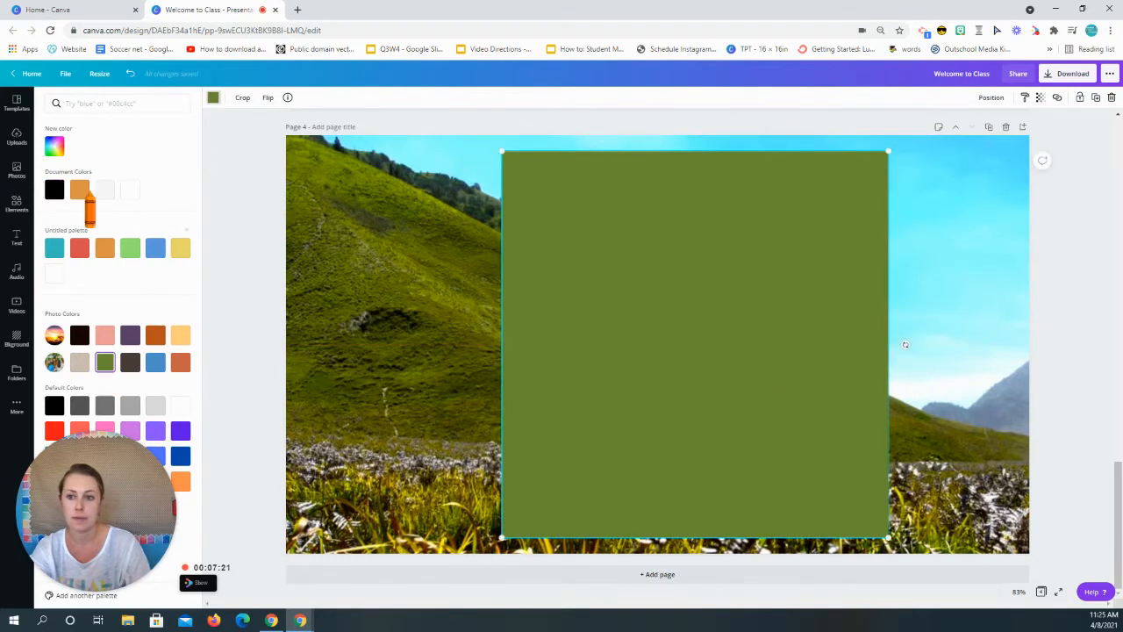
Step: Search the elements for lion and place the light-orange cartoon lion, enlarged, in the page's lower-left corner
left_click(11, 203)
left_click(87, 106)
type("lion")
key("Return")
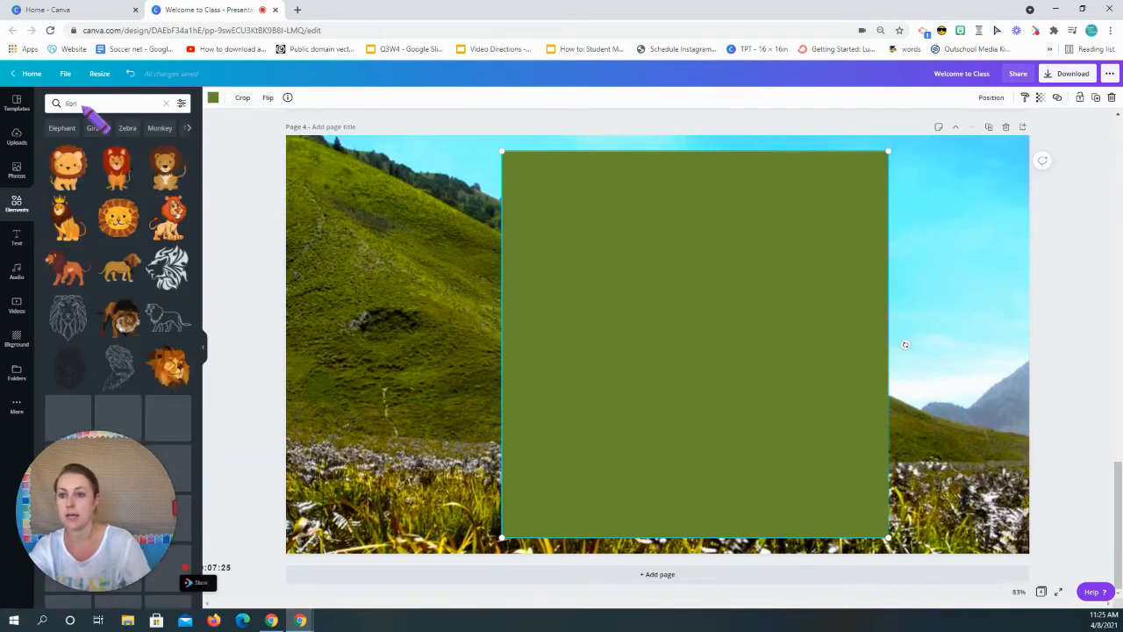
left_click(70, 171)
left_click_drag(589, 428, 541, 493)
left_click_drag(598, 378, 387, 440)
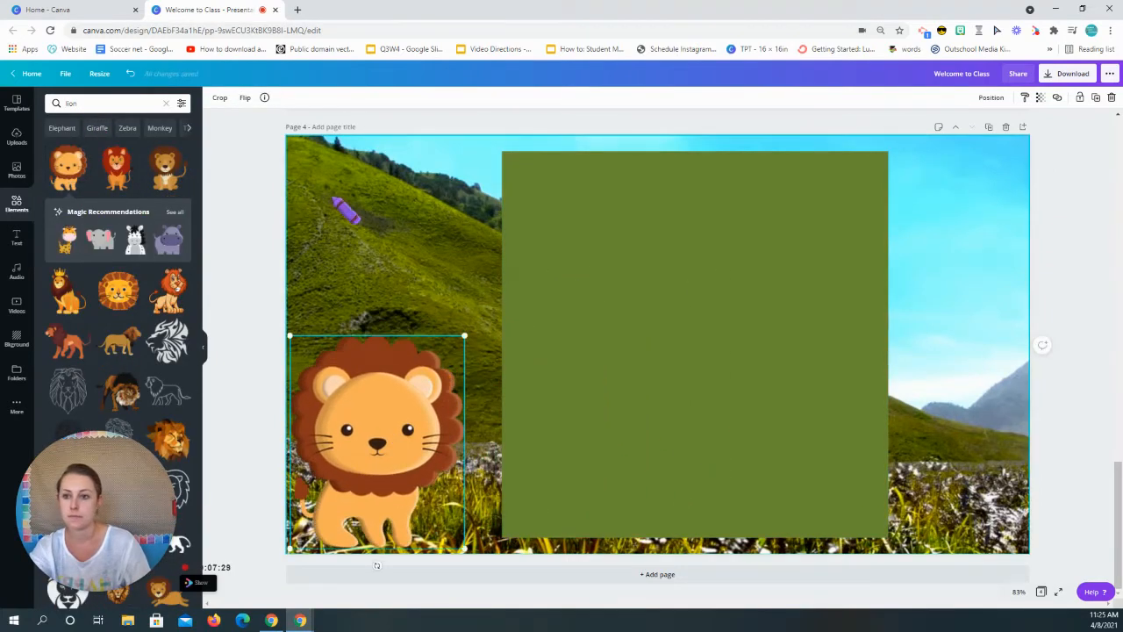
Step: Add the red-maned sitting lion, slightly enlarged, in the page's lower-right corner and shift the green square left to sit between both lions
left_click(116, 166)
left_click_drag(645, 362, 962, 478)
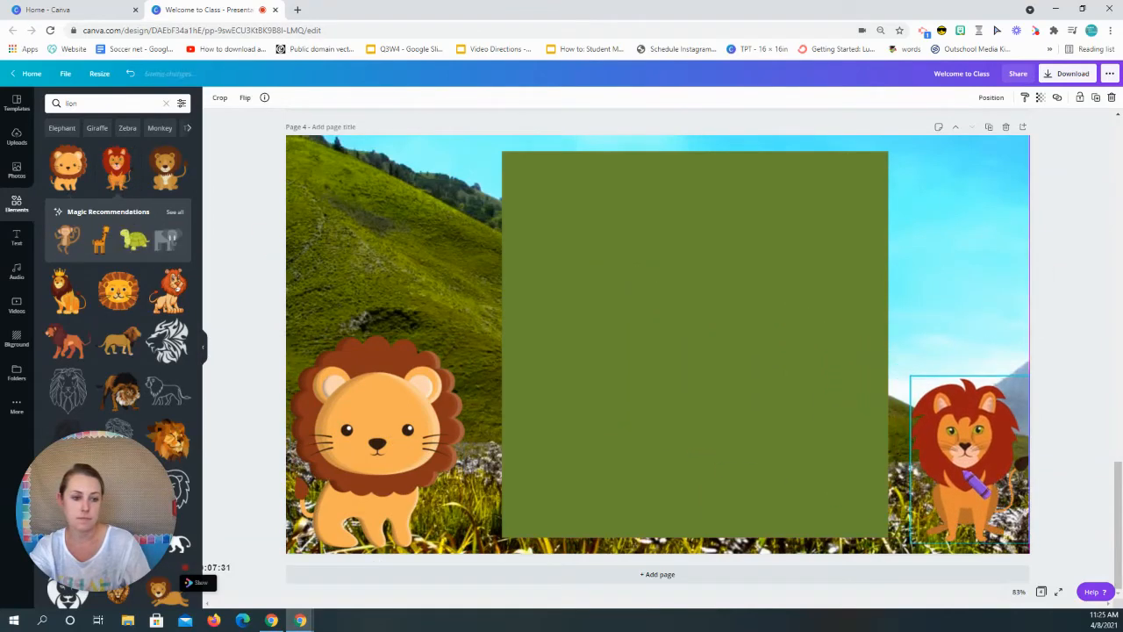
left_click_drag(910, 377, 897, 360)
left_click_drag(747, 325, 725, 332)
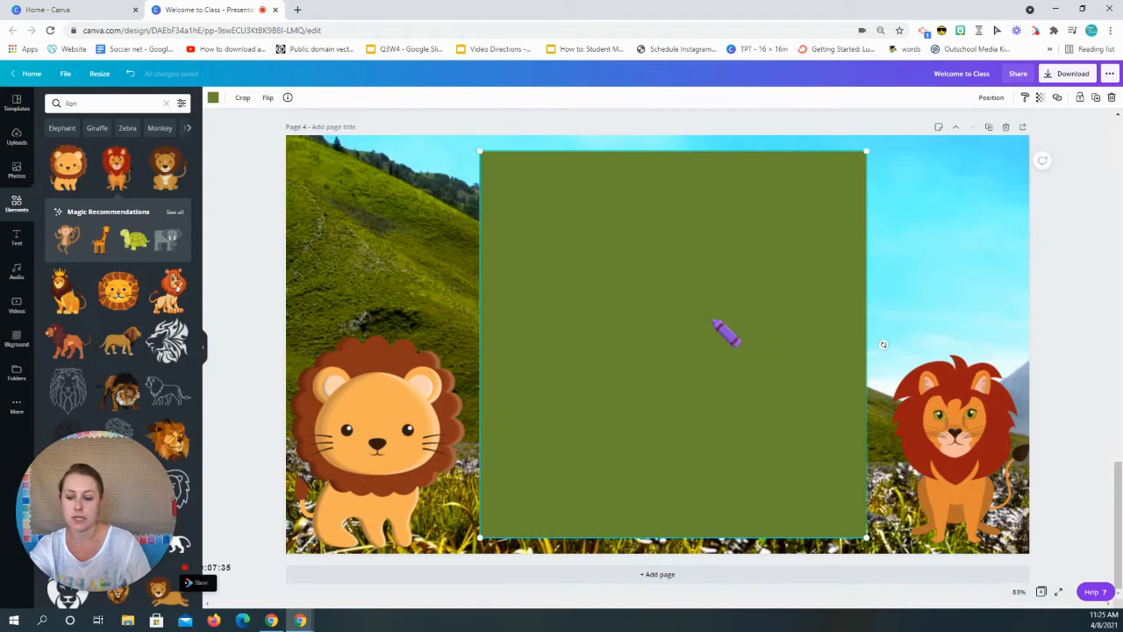
Step: Add a text box reading "Looking Lion" and place it at the top of the green square
key("t")
left_click(706, 354)
double_click(706, 354)
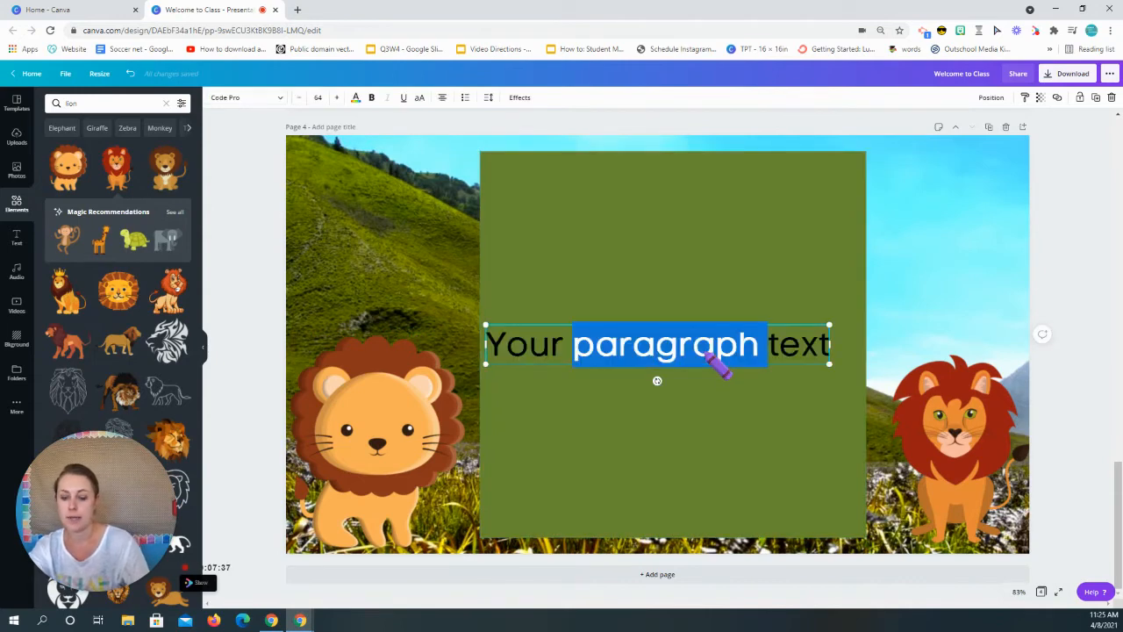
triple_click(708, 360)
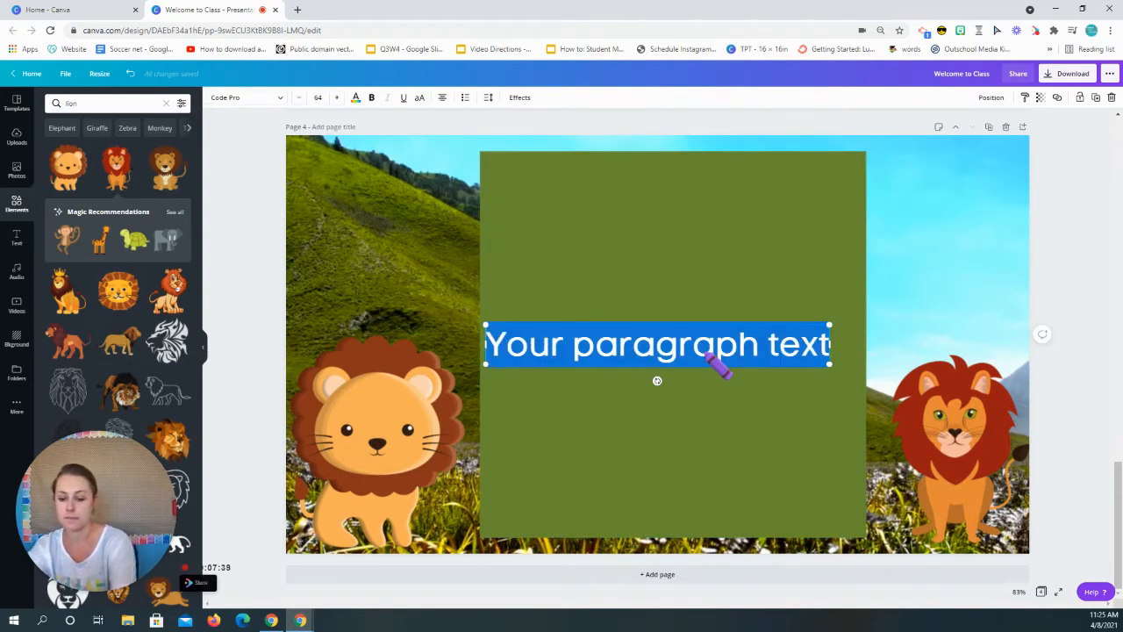
type("Looking Lion")
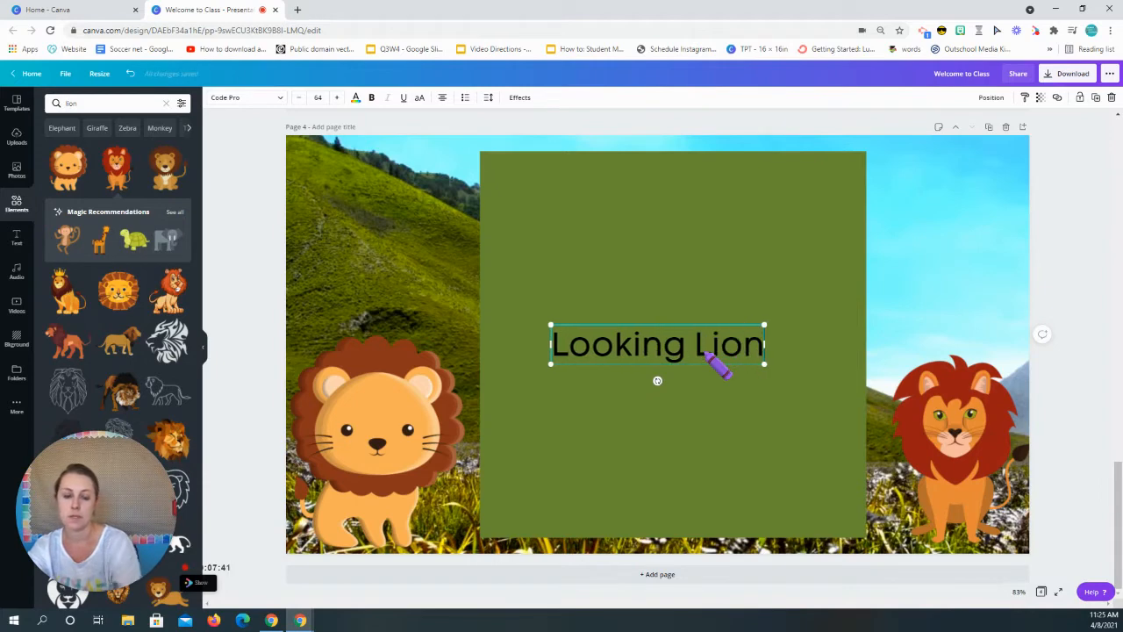
left_click_drag(705, 346, 712, 182)
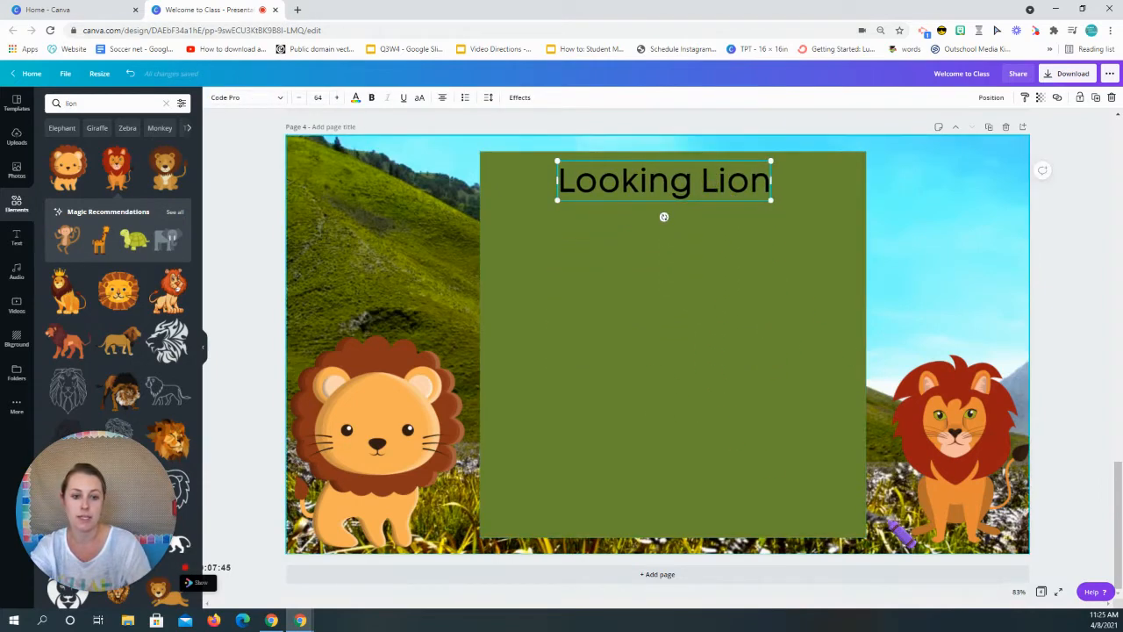
Step: Add a blank page 5 and search the photos for african safari
left_click(756, 580)
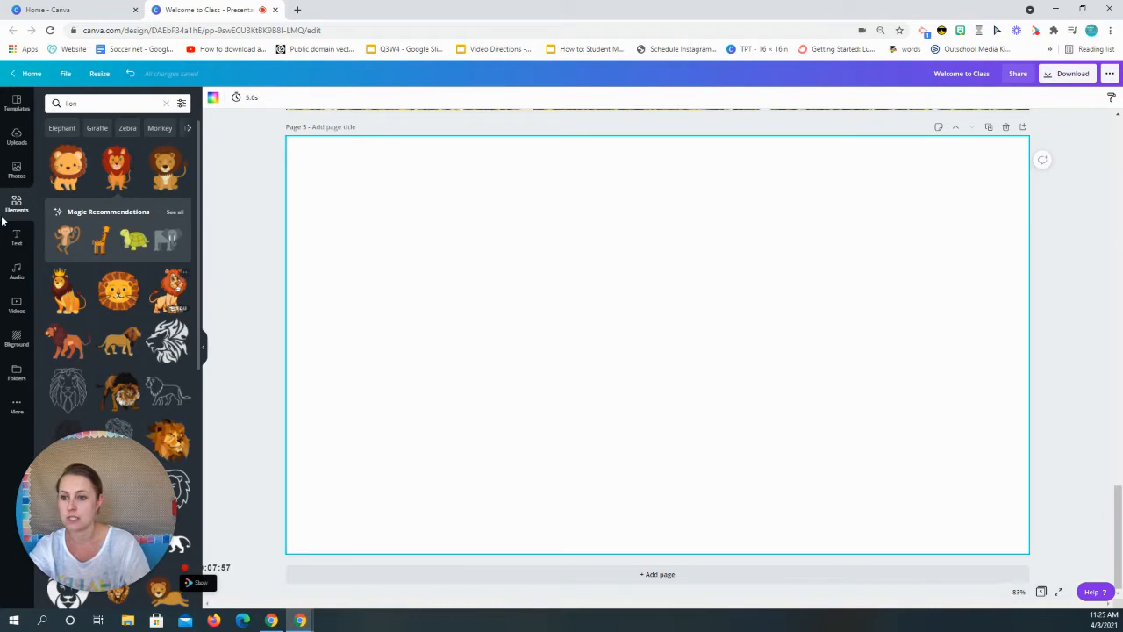
left_click(17, 169)
double_click(74, 104)
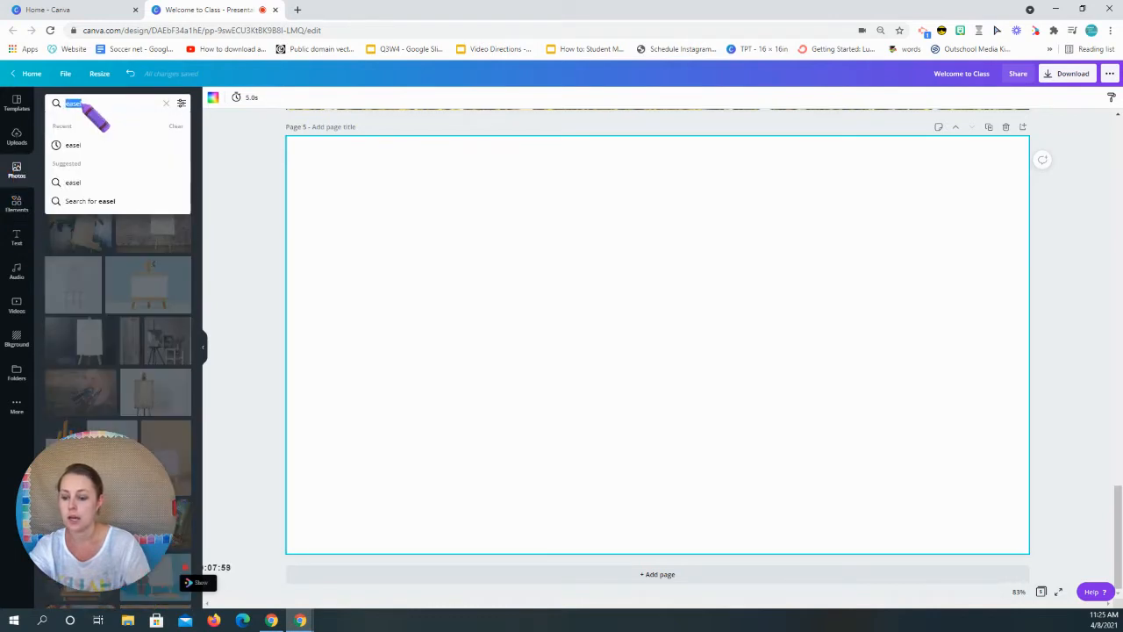
type("af")
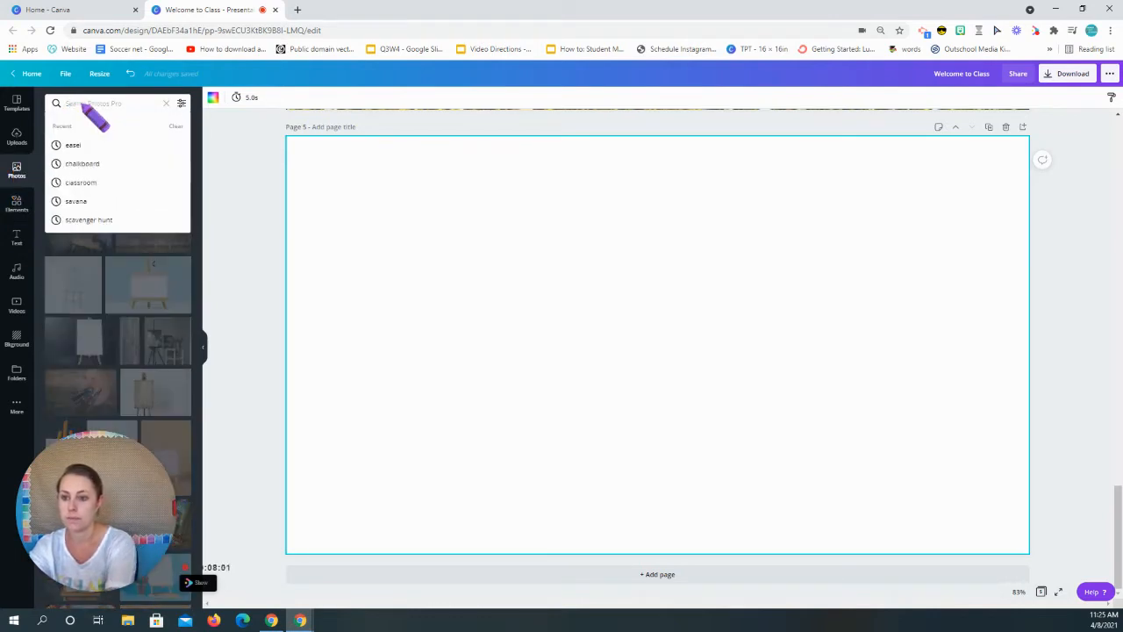
type("rican safari")
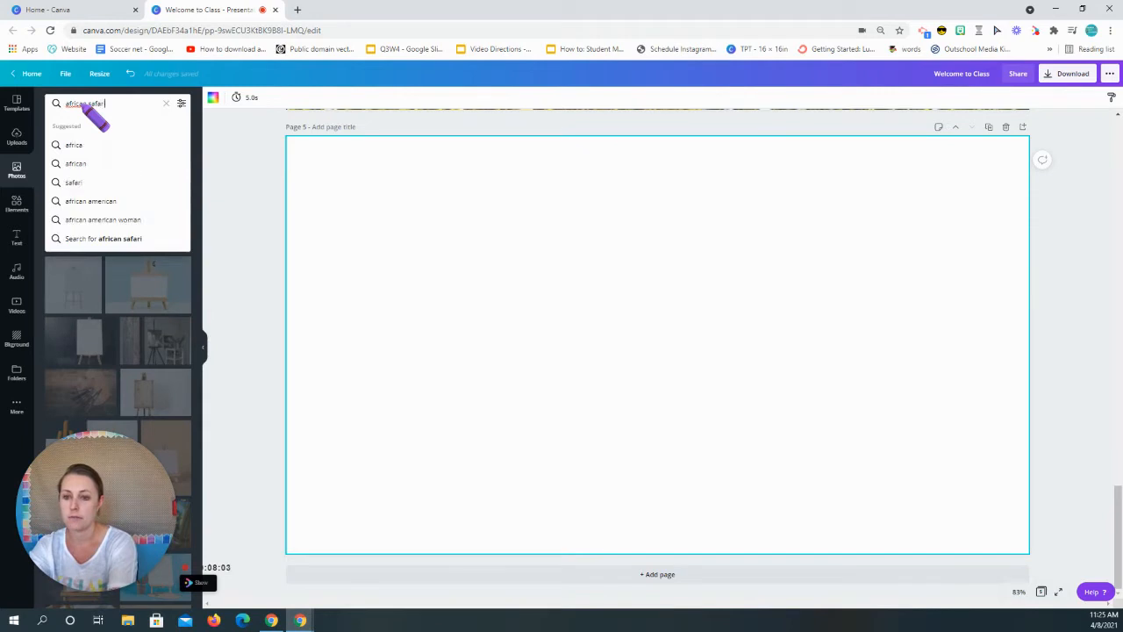
key("Return")
left_click(82, 145)
left_click_drag(408, 178, 287, 113)
left_click_drag(912, 517, 1089, 590)
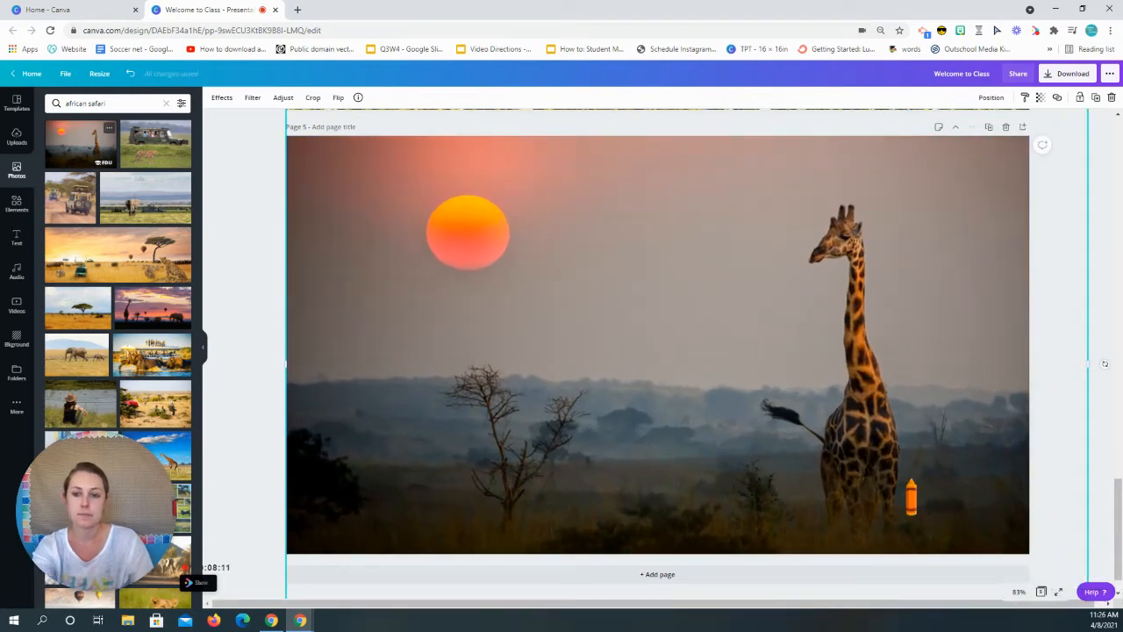
key("Delete")
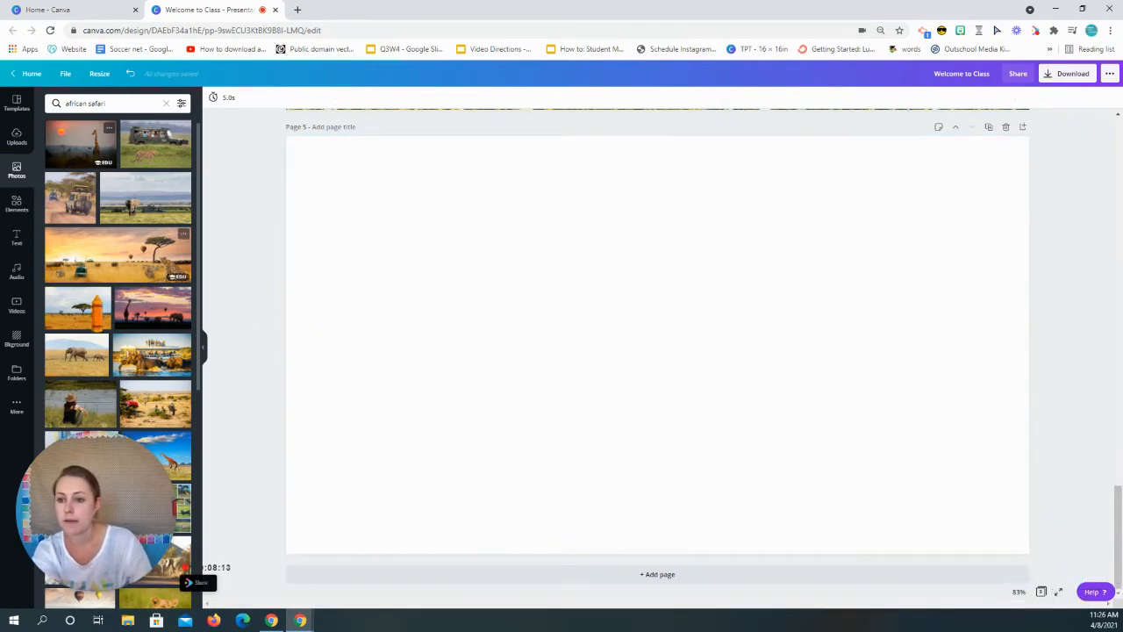
Step: Add the acacia tree savanna photo to page 5 and enlarge it to cover the whole page
left_click(77, 307)
left_click(402, 198)
left_click_drag(404, 173, 288, 148)
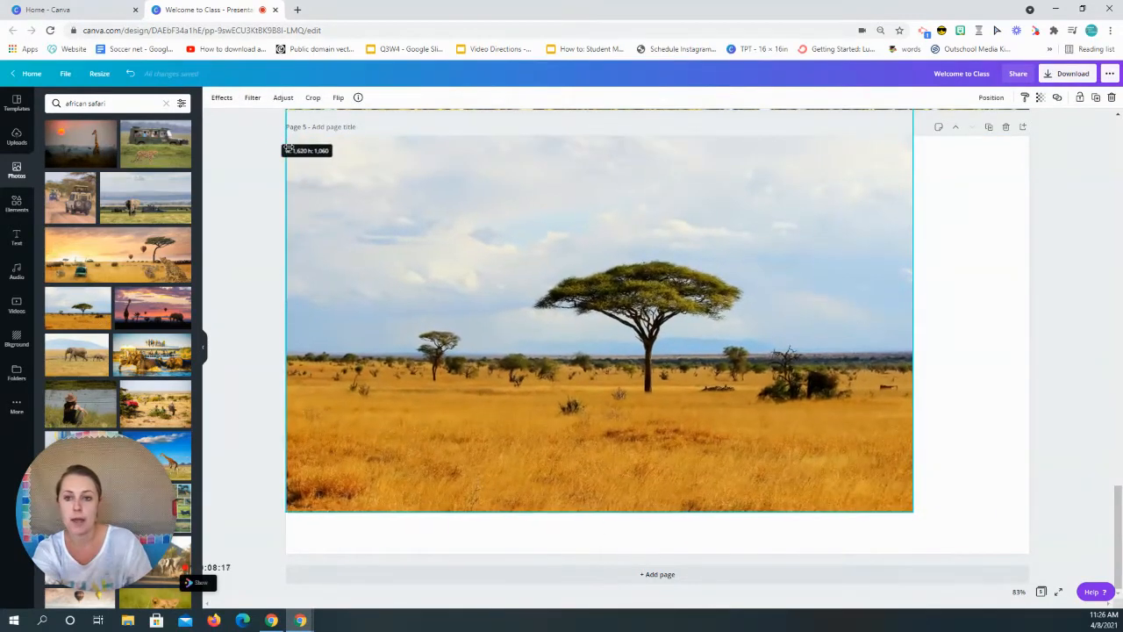
left_click_drag(913, 511, 1060, 607)
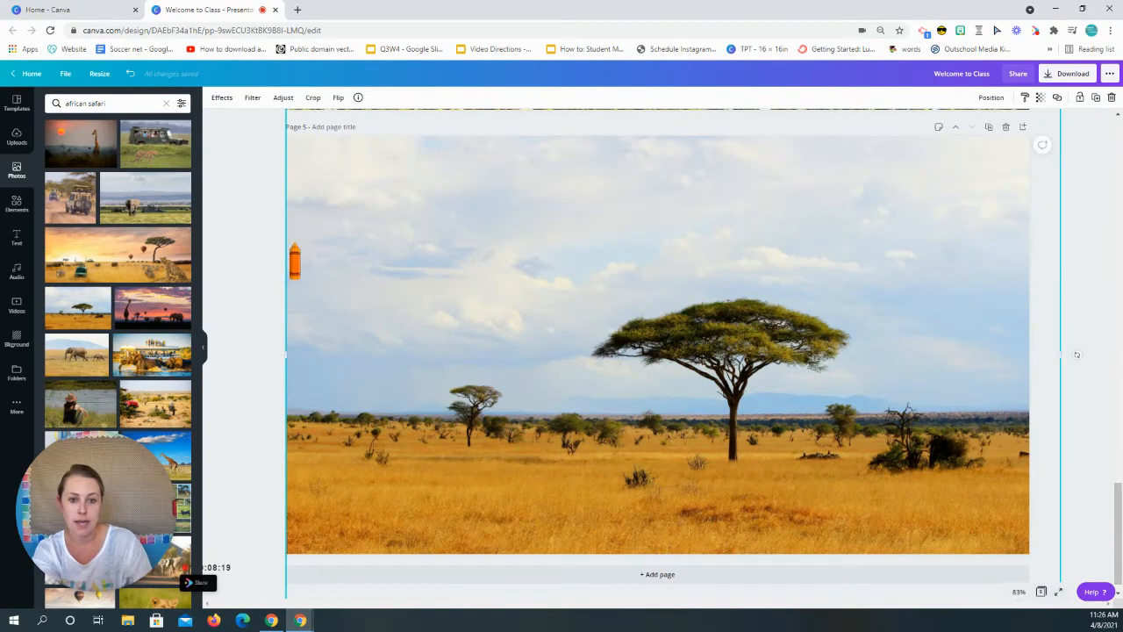
left_click(266, 235)
Step: Search the elements for square and add the plain filled square to page 5
left_click(16, 203)
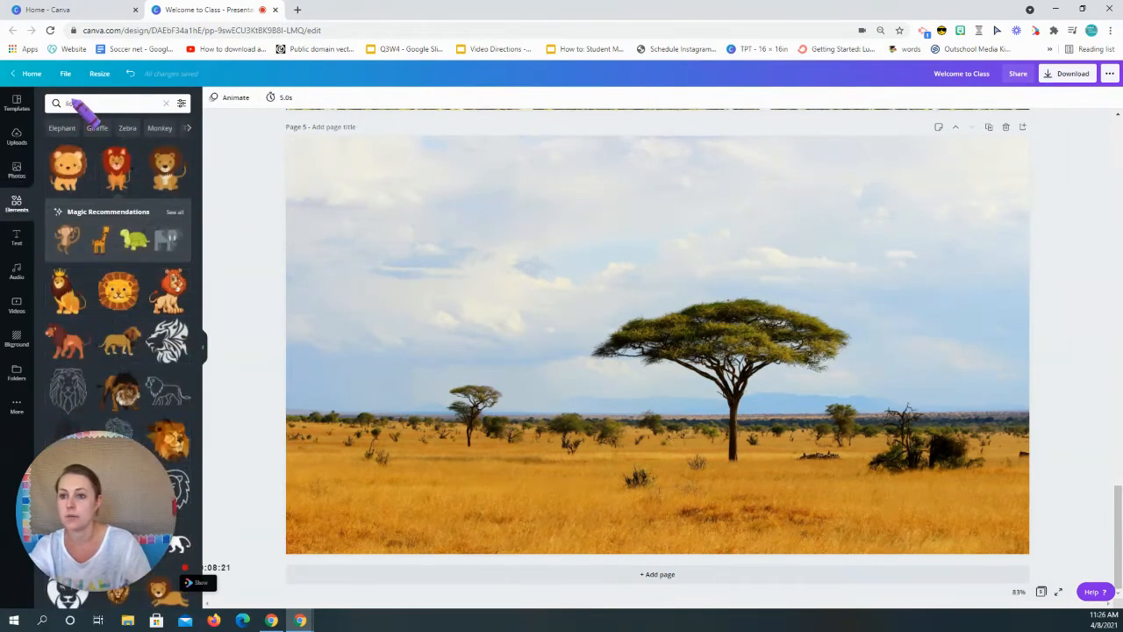
left_click(52, 105)
type("square")
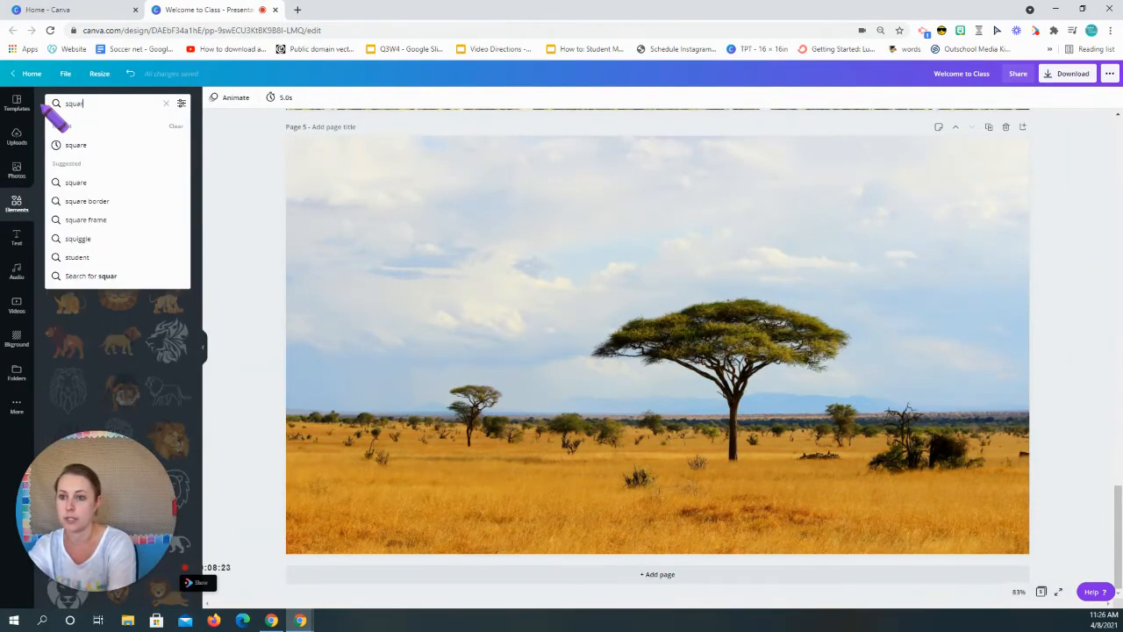
key("Return")
left_click(69, 169)
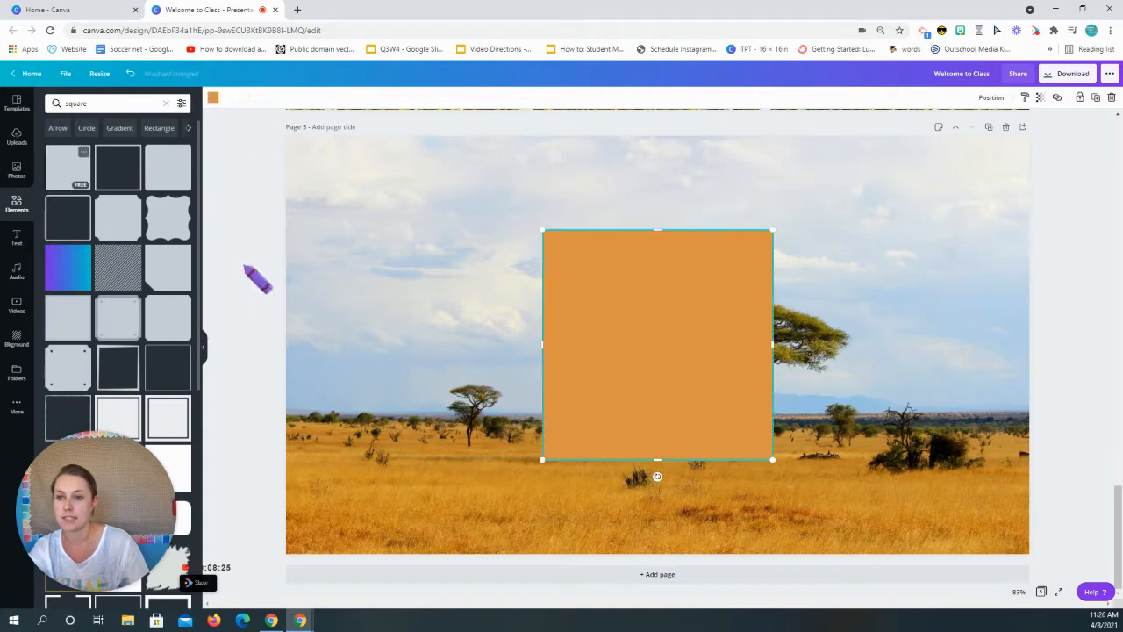
Step: Stretch the square into a large wide rectangle and center it horizontally over the savanna photo
left_click_drag(544, 346, 410, 348)
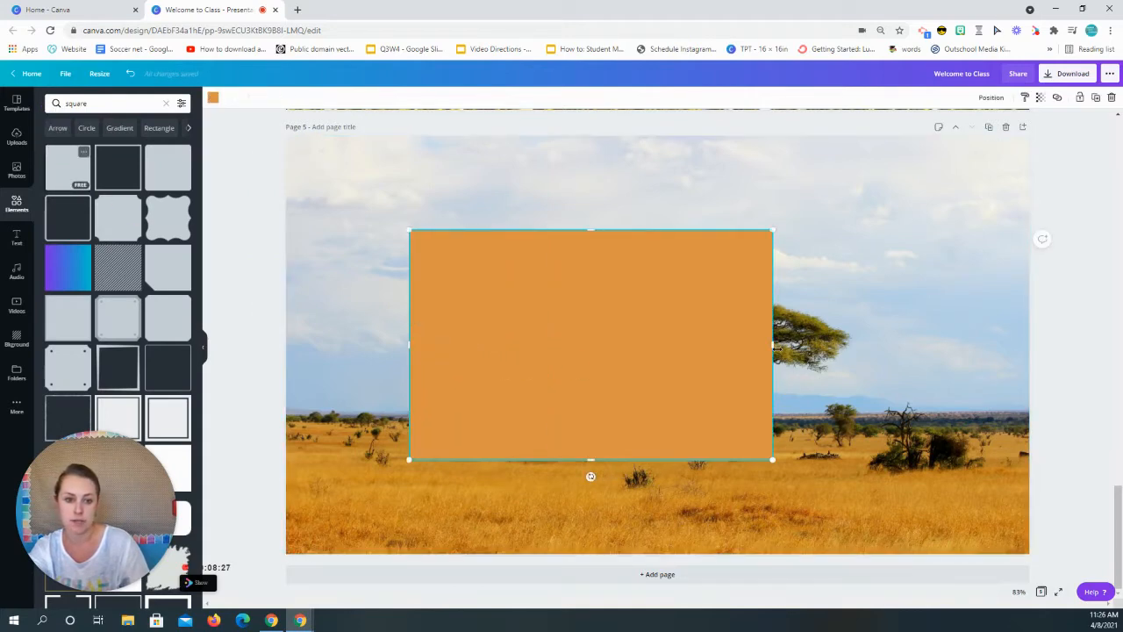
left_click_drag(774, 347, 964, 351)
left_click_drag(798, 356, 792, 325)
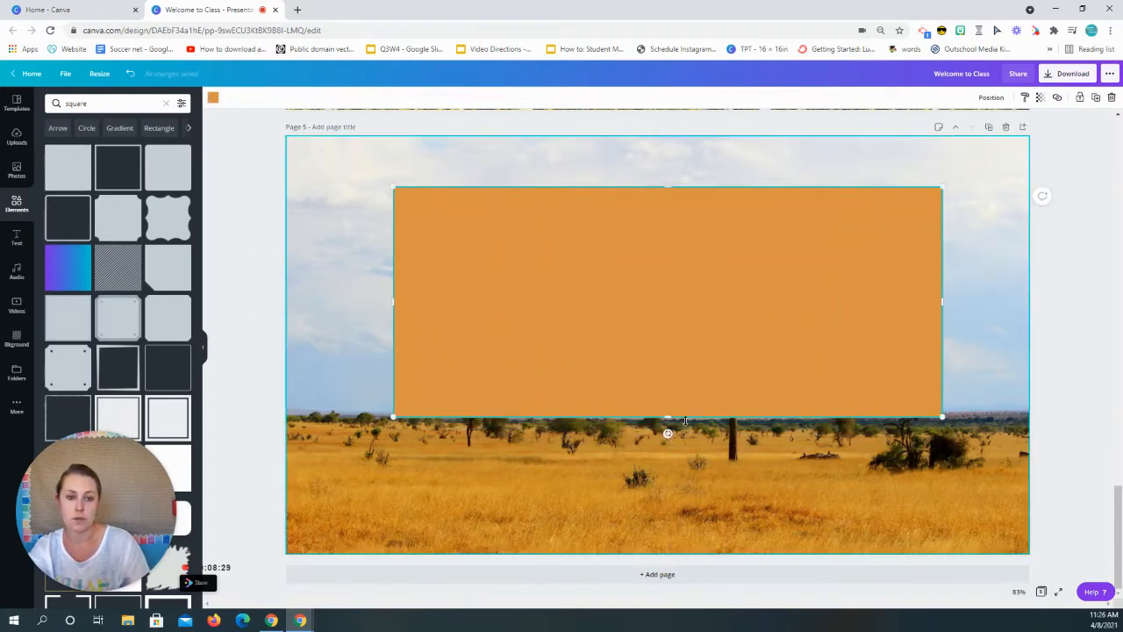
left_click_drag(689, 458, 689, 478)
left_click_drag(592, 339, 574, 326)
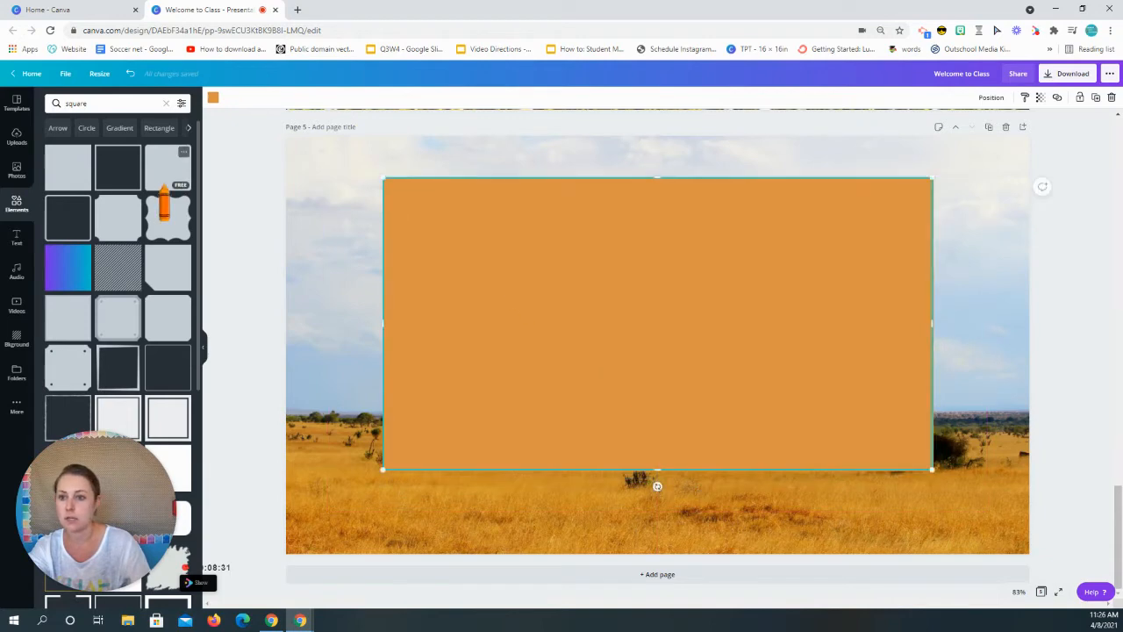
Step: Fill the rectangle with the brown from the photo colors and extend its right and lower edges
left_click(212, 97)
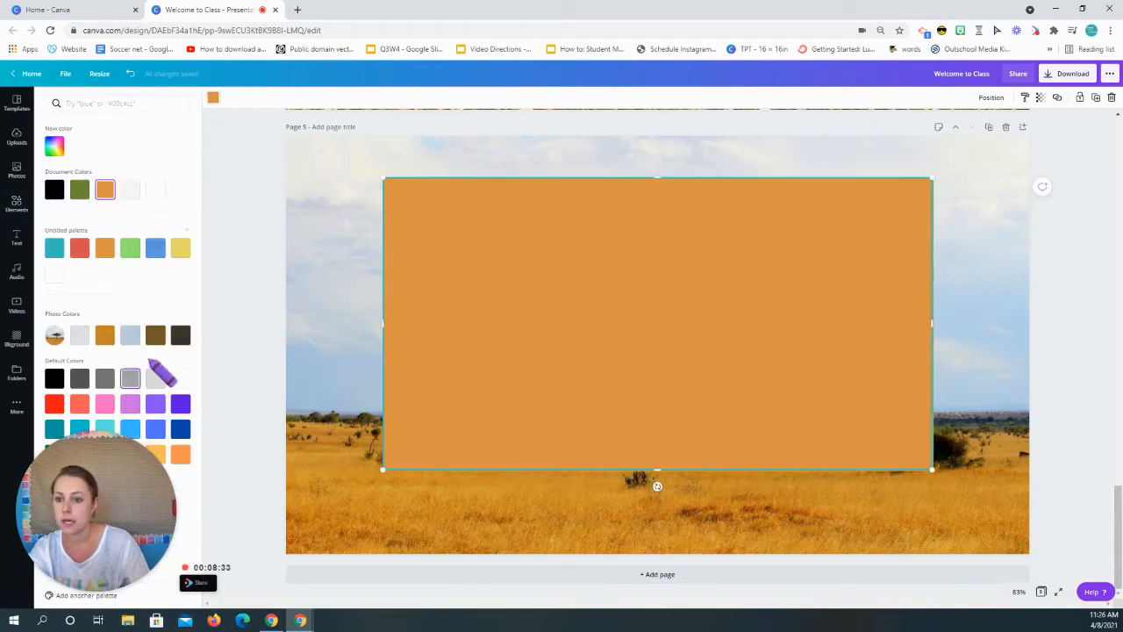
left_click(155, 336)
left_click_drag(932, 324, 956, 333)
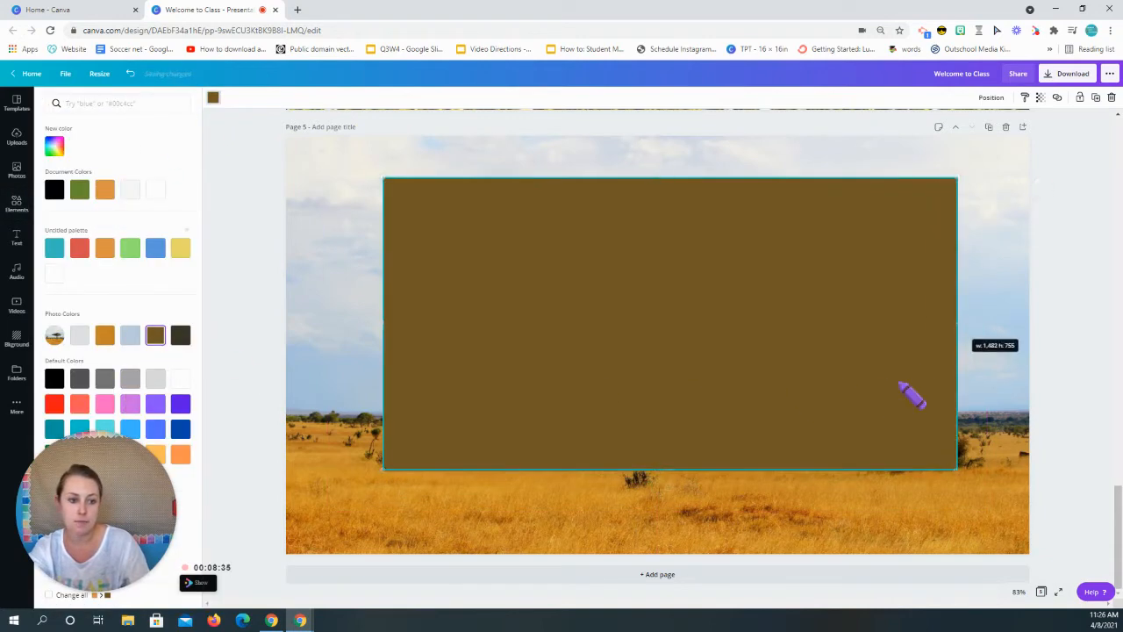
left_click_drag(647, 464, 651, 502)
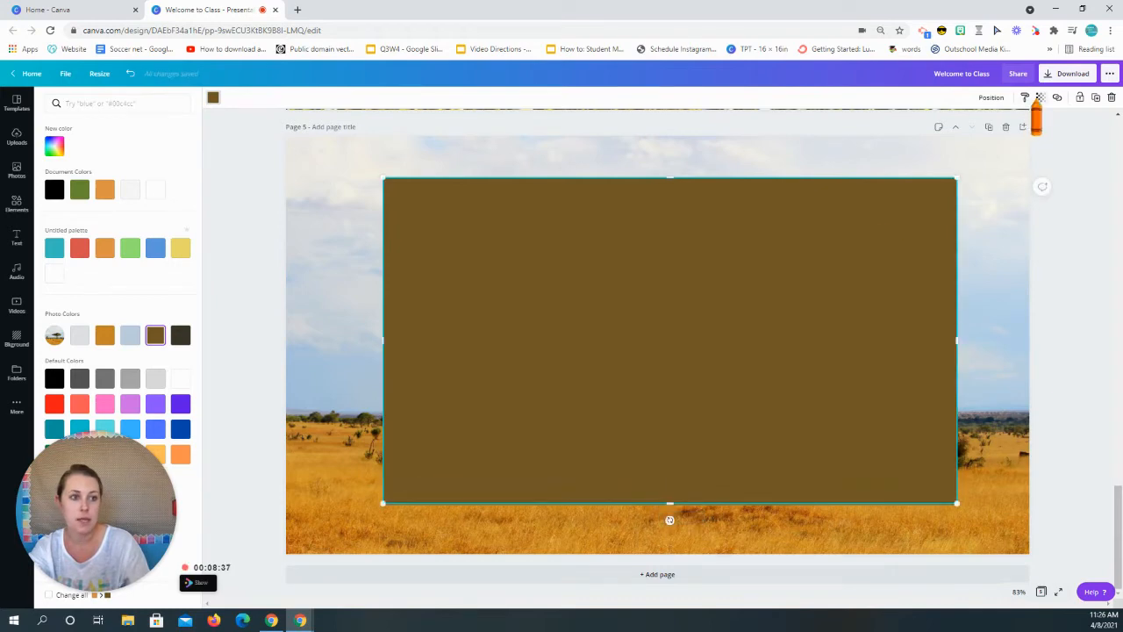
Step: Lower the brown rectangle's opacity so the acacia tree shows through it
left_click(1038, 99)
left_click_drag(1006, 125, 990, 125)
left_click(1054, 363)
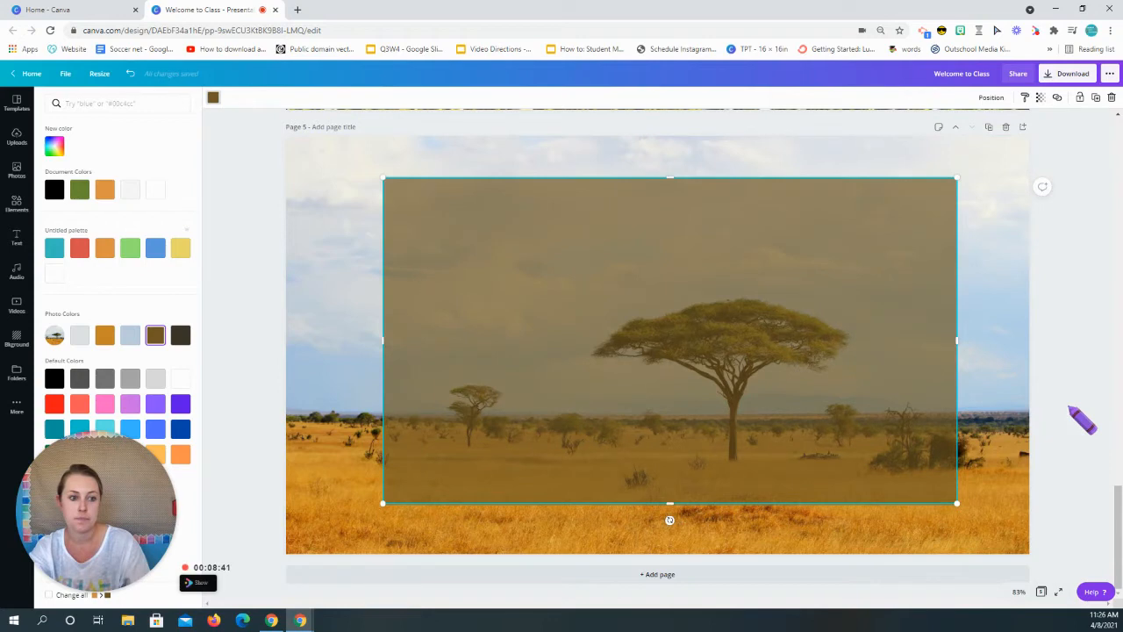
left_click(321, 381)
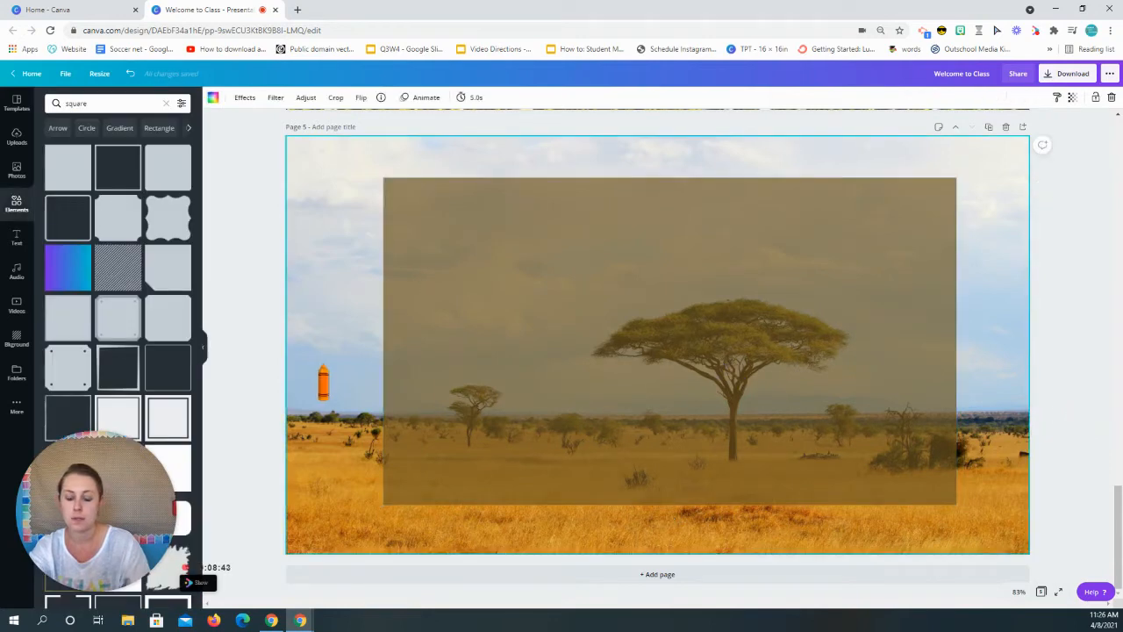
Step: Add a text box reading "The kangaroo hops." to page 5
key("t")
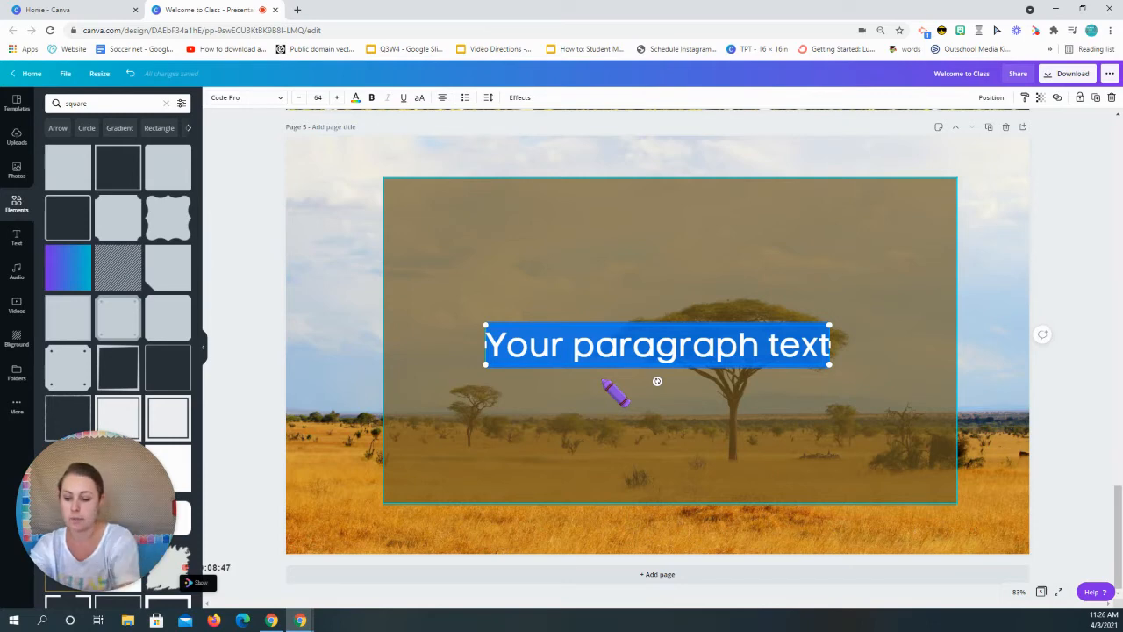
type("The")
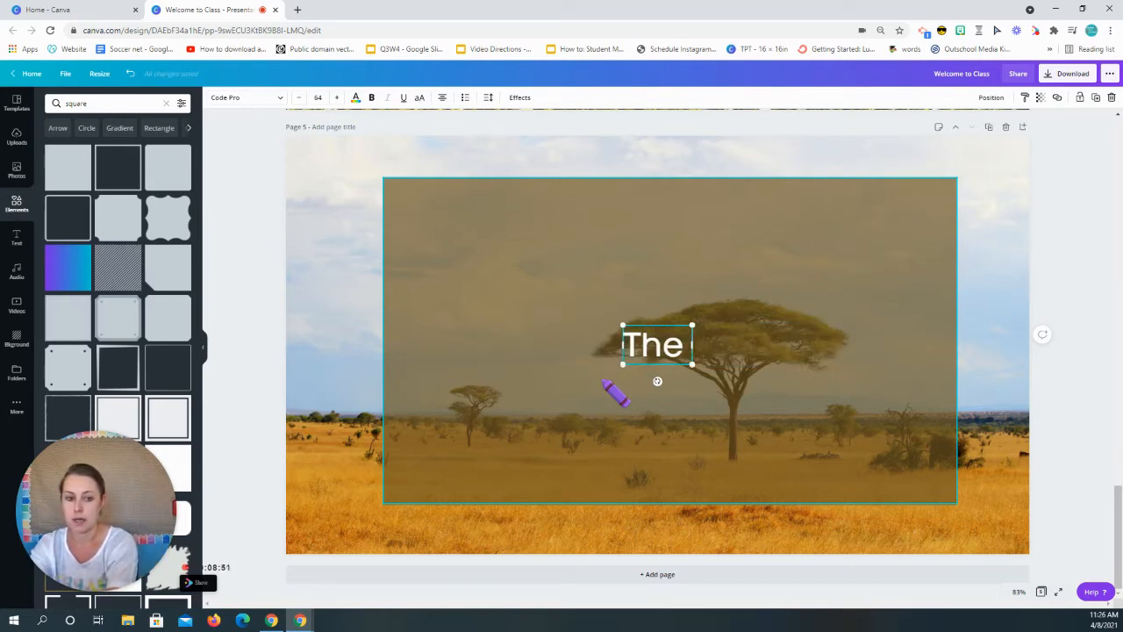
type(" kangaroo")
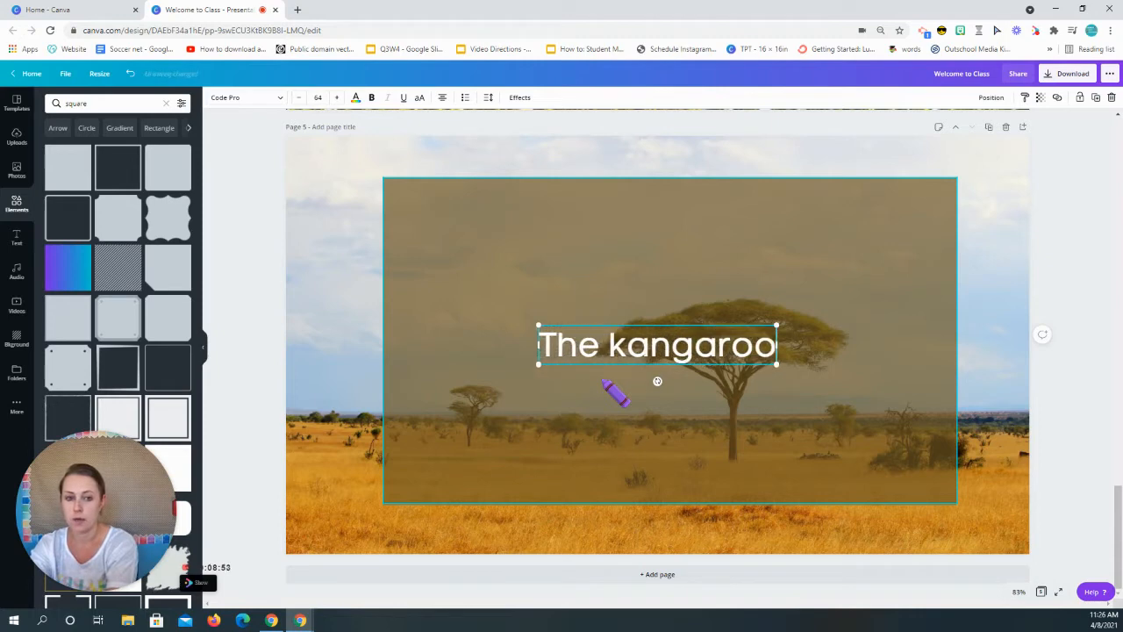
type(" hopp")
key("BackSpace")
type("s.")
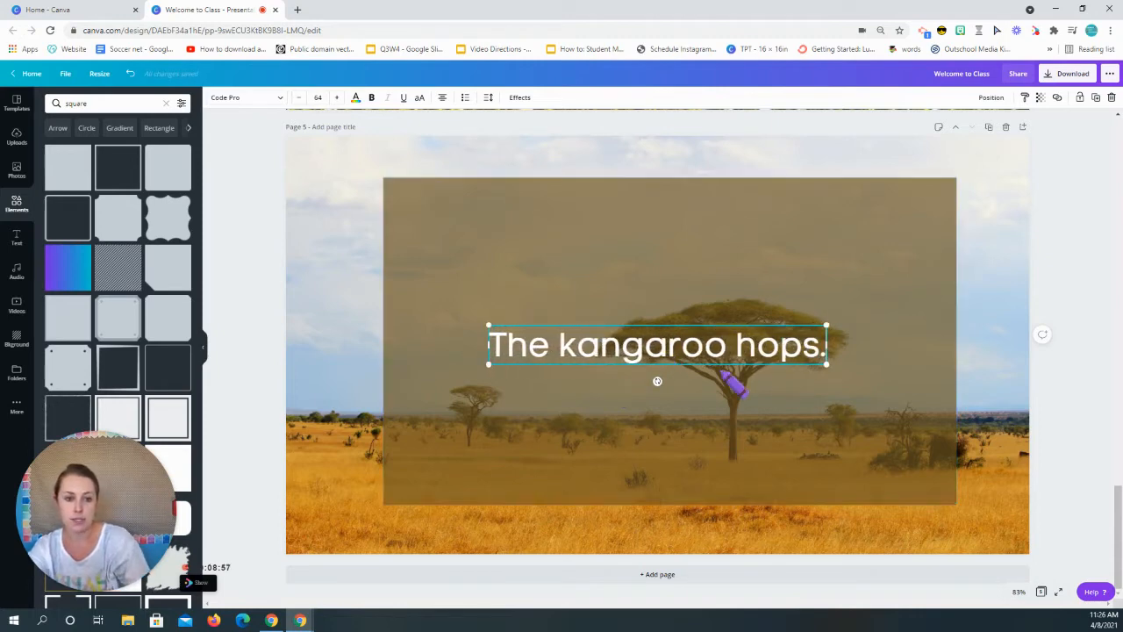
Step: Enlarge the kangaroo sentence to nearly the rectangle's width and center it along the rectangle's upper edge
left_click_drag(829, 362, 940, 386)
left_click(798, 383)
left_click_drag(819, 376, 752, 235)
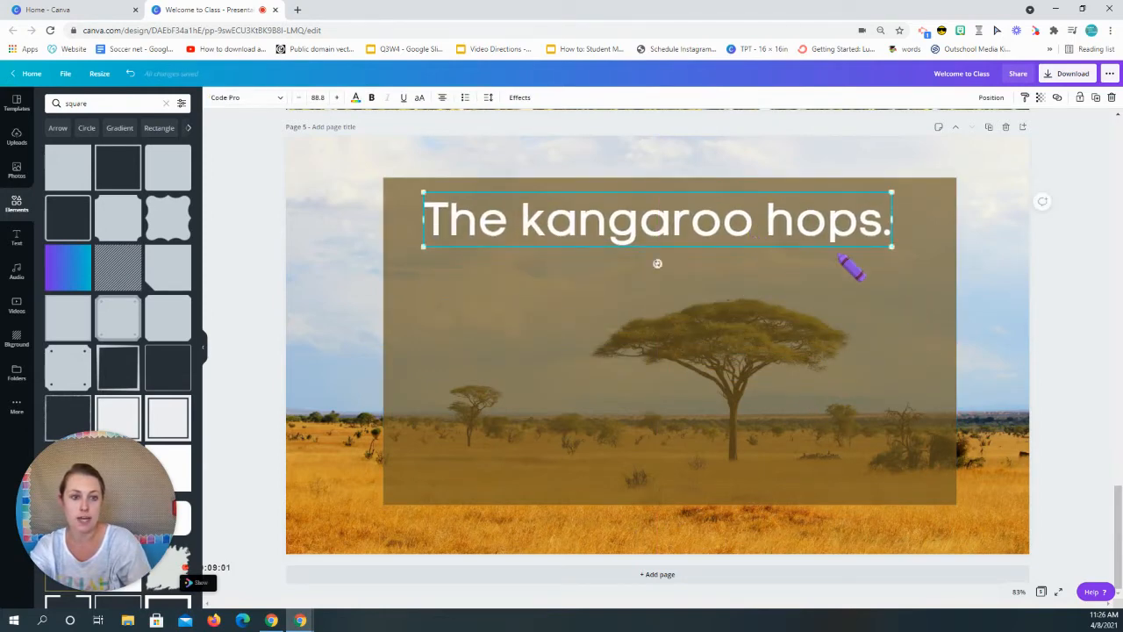
left_click_drag(891, 248, 930, 261)
left_click_drag(839, 228, 831, 227)
left_click(670, 351)
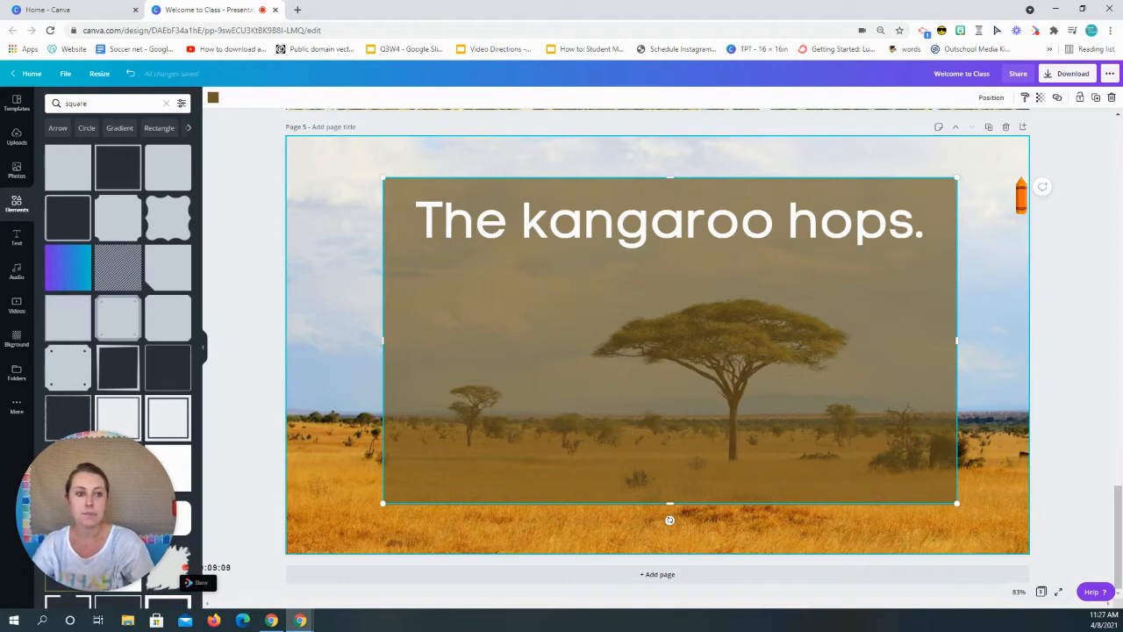
Step: Duplicate page 5 as page 6 and search the elements for kangaroo
left_click(988, 129)
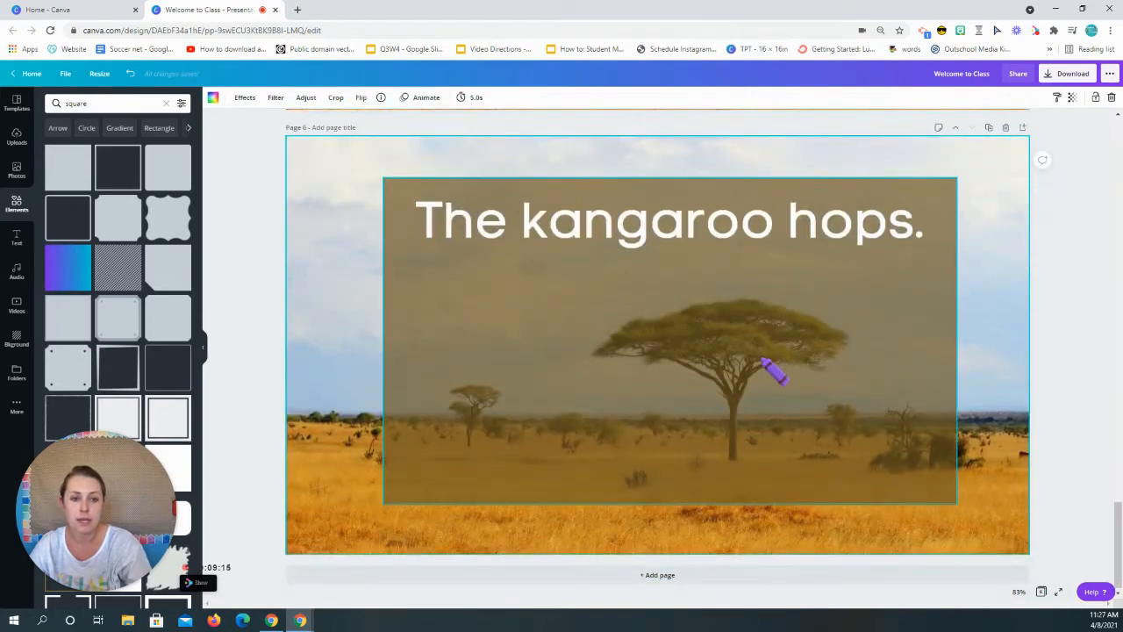
left_click(105, 107)
key("ctrl+a")
type("k")
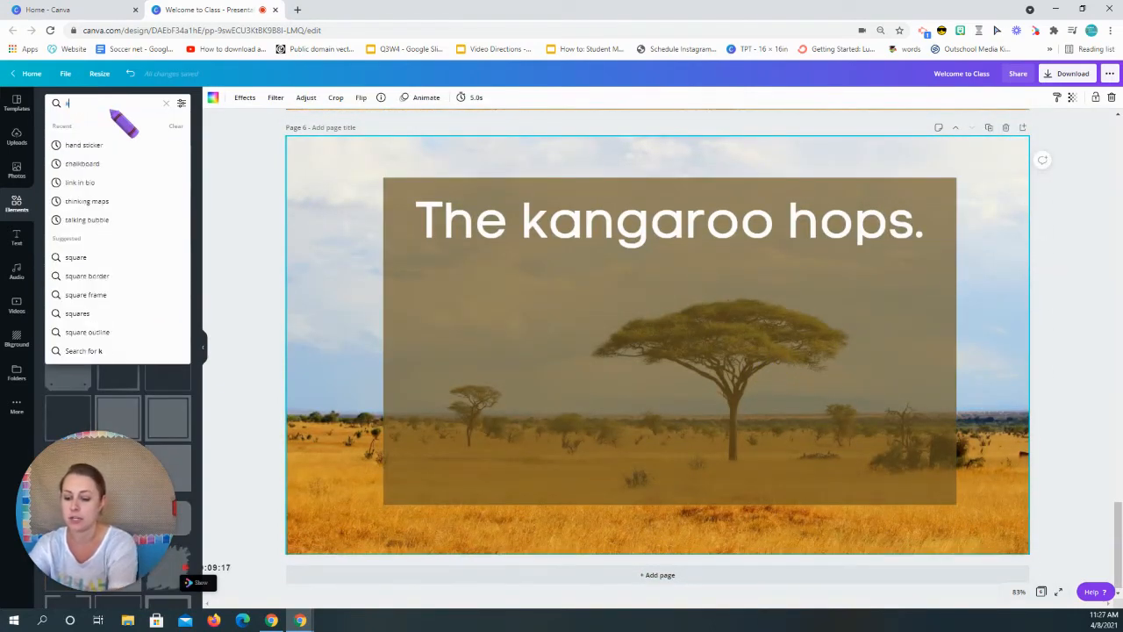
type("anfaroo")
key("Return")
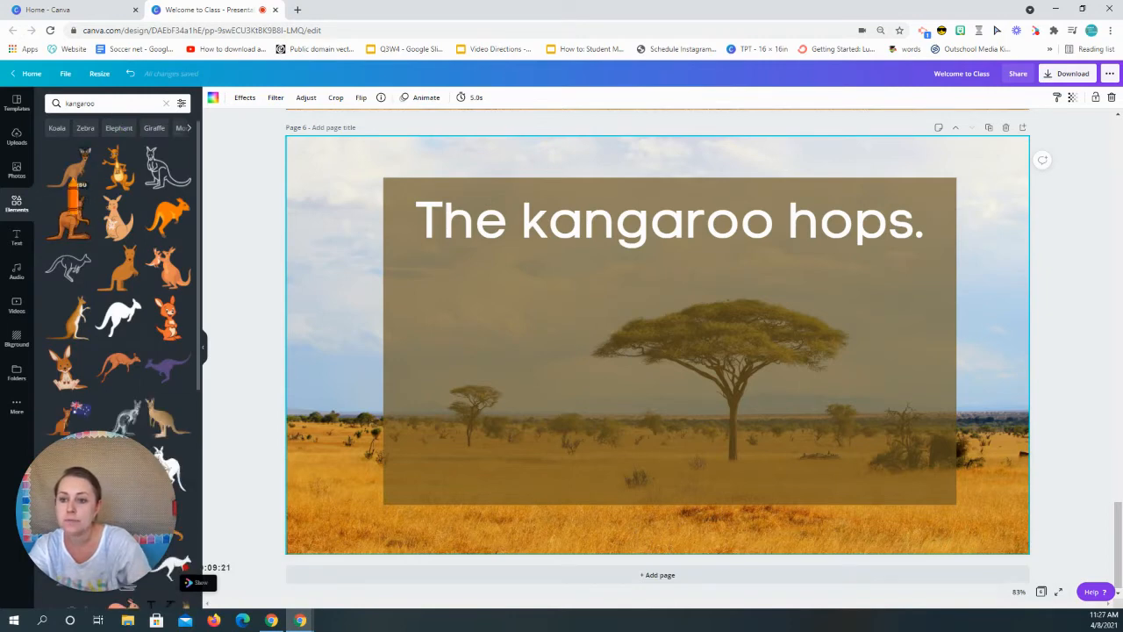
Step: Add the light-brown kangaroo with white ears to page 6 and place it below the sentence in front of the acacia tree
left_click(72, 182)
left_click_drag(559, 429, 493, 485)
left_click_drag(653, 418, 681, 433)
Step: Present the design from page 5, advance to the kangaroo on page 6, and exit the presentation
scroll(681, 433, "up", 6)
left_click(1039, 379)
left_click(1110, 75)
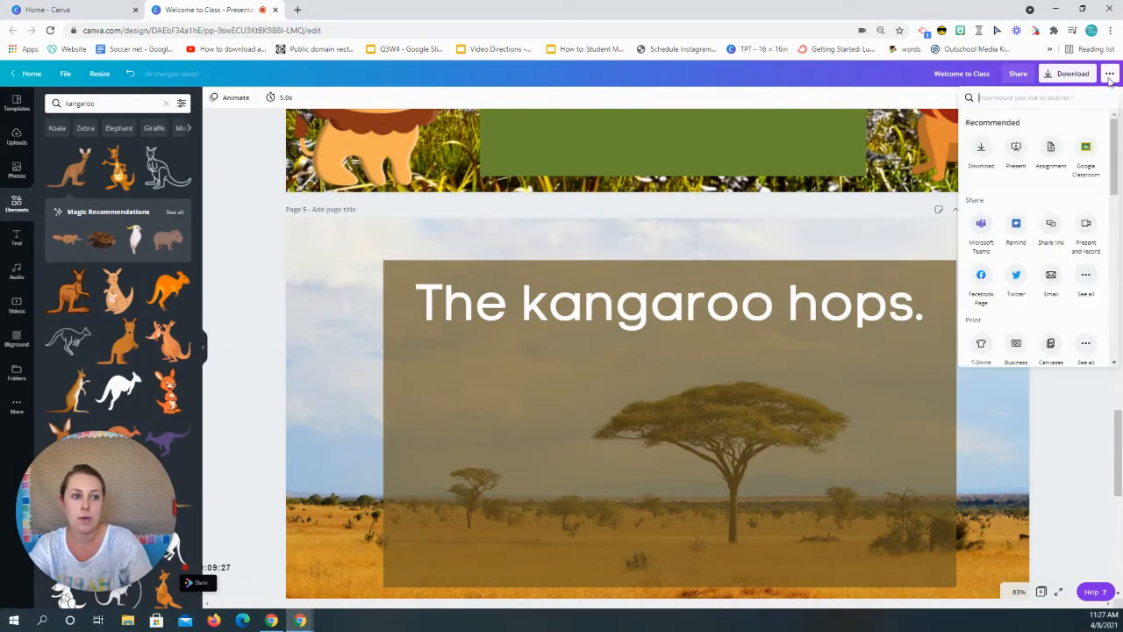
left_click(1016, 160)
left_click(1019, 165)
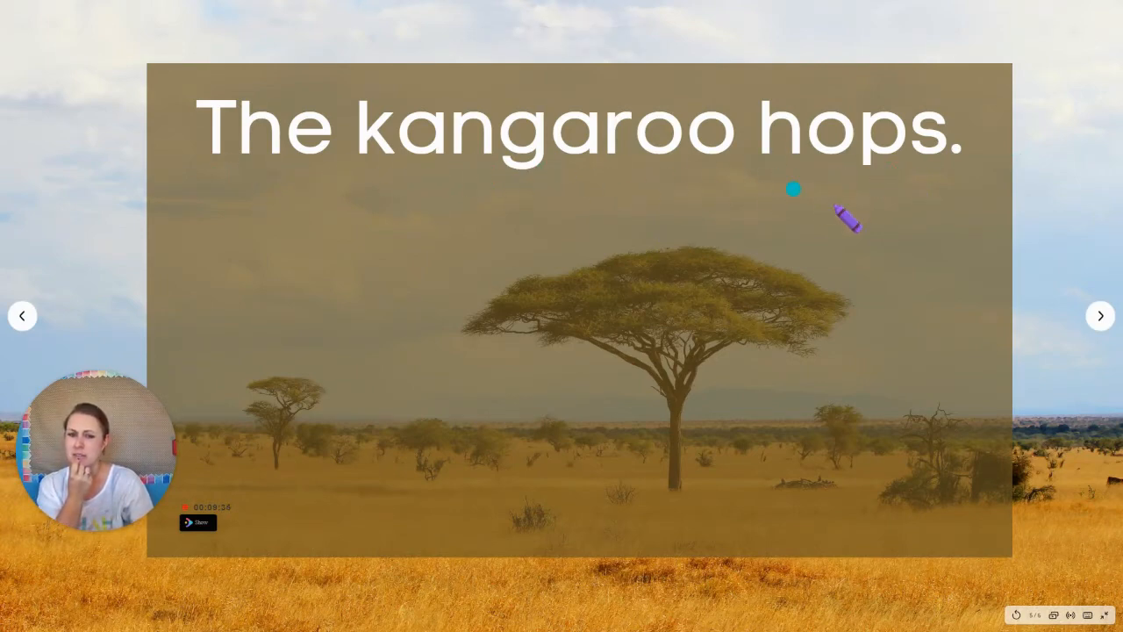
left_click(1102, 318)
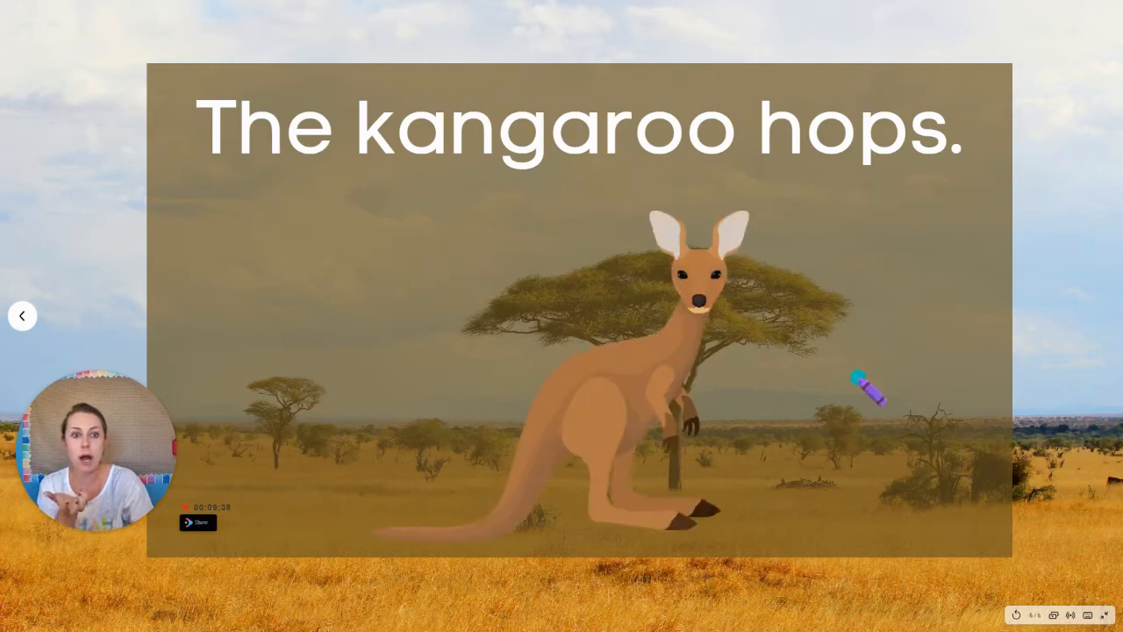
left_click(1108, 618)
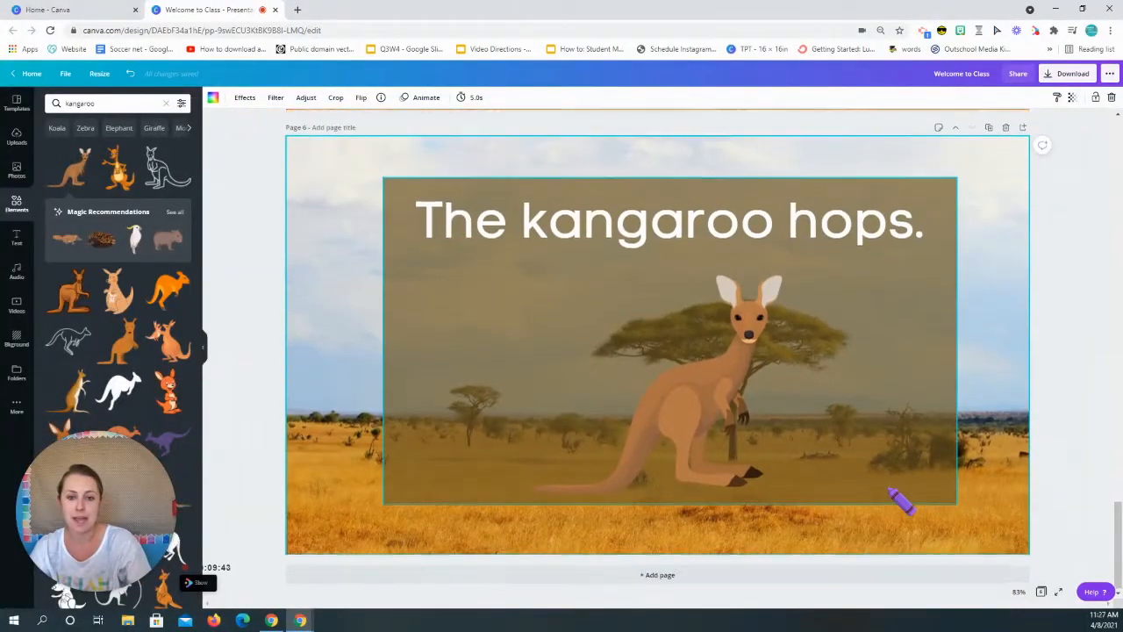
Step: Add page 7 and cover it completely with the african safari photo of the lone acacia tree
left_click(702, 579)
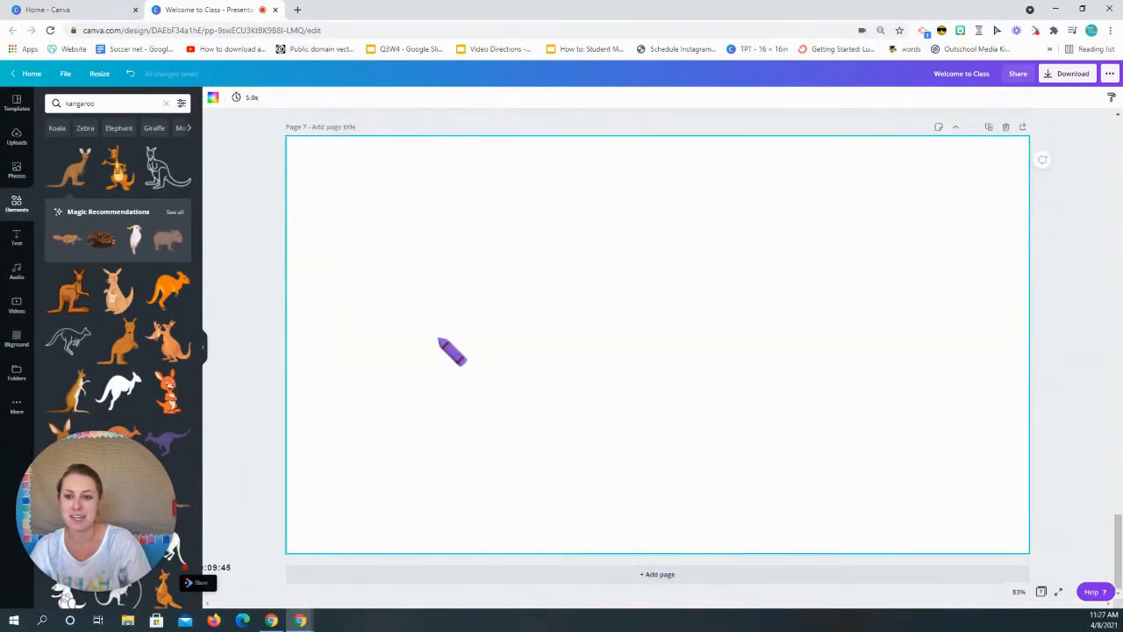
left_click(16, 170)
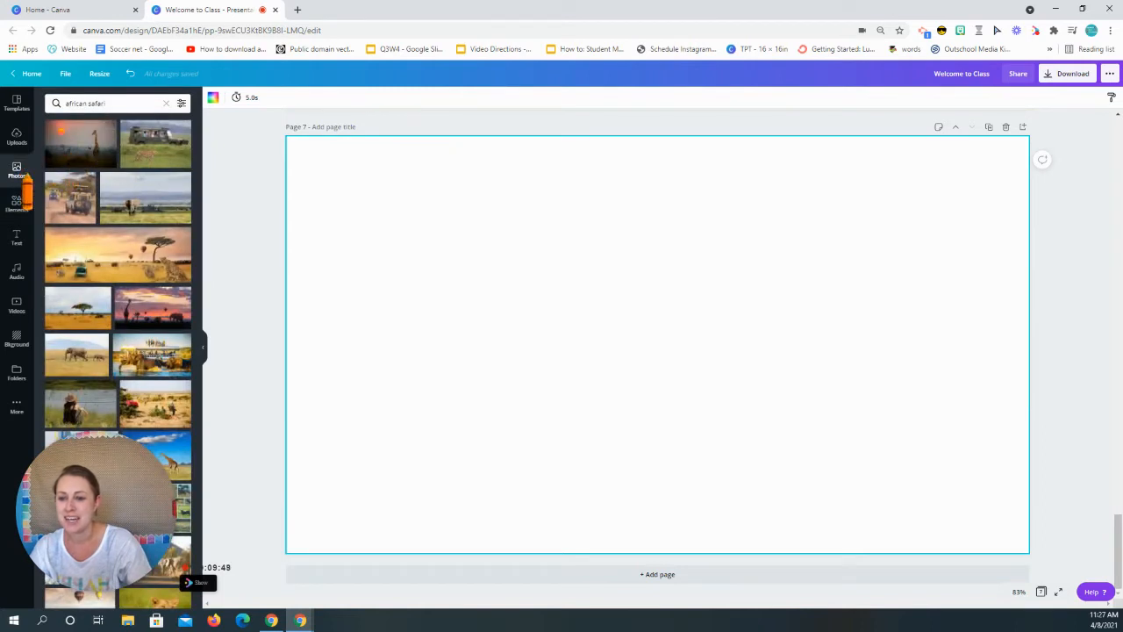
left_click(84, 325)
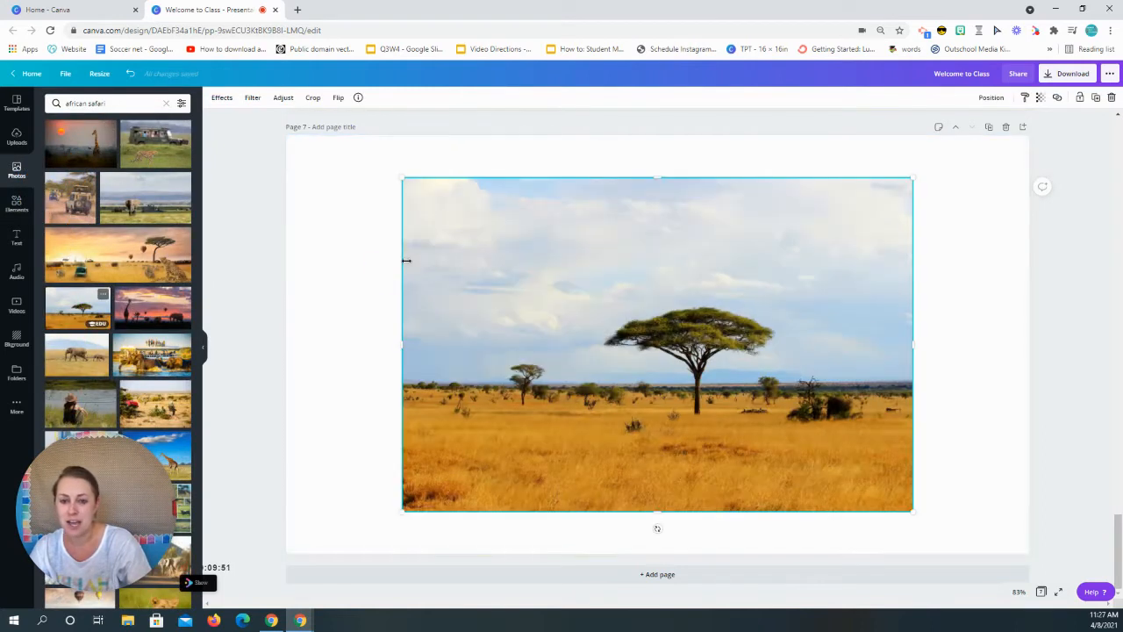
key("Delete")
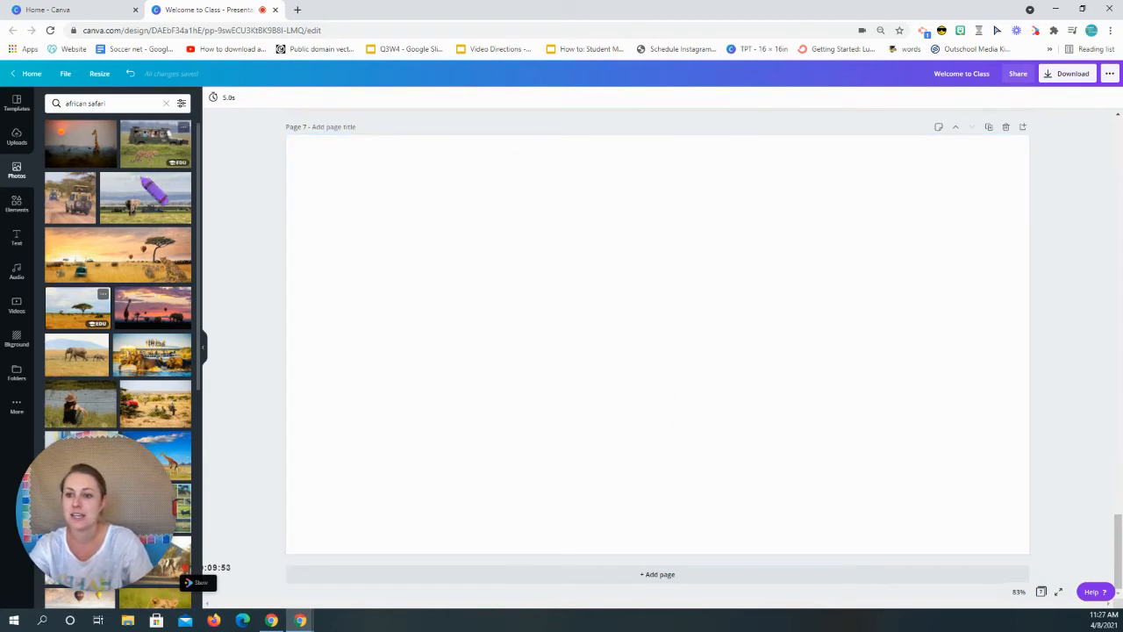
left_click(77, 320)
left_click_drag(405, 179, 281, 110)
left_click_drag(988, 547, 1057, 567)
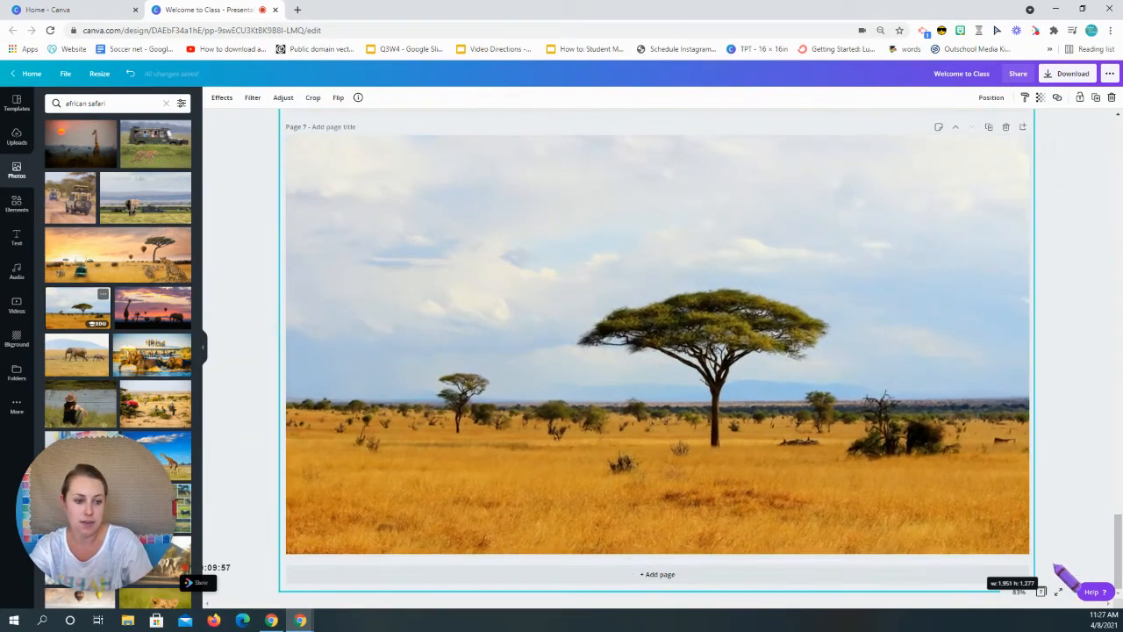
left_click(245, 237)
Step: Find a binoculars video, add the one with orange-red lenses to page 7, and place it reduced in the upper-right part of the page
left_click(16, 305)
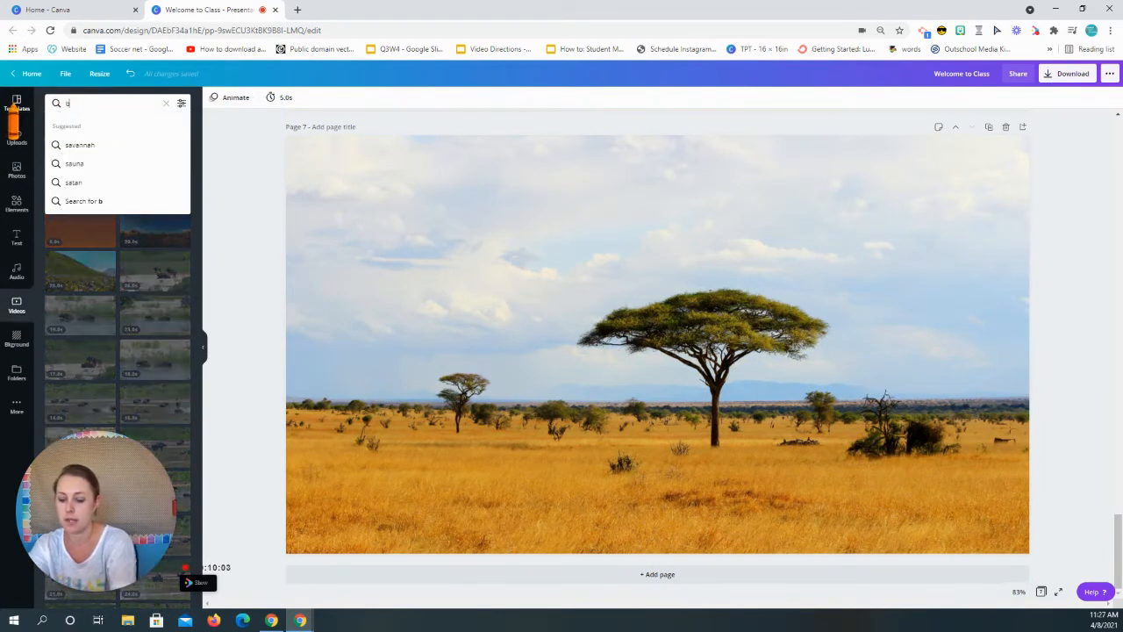
type("bino")
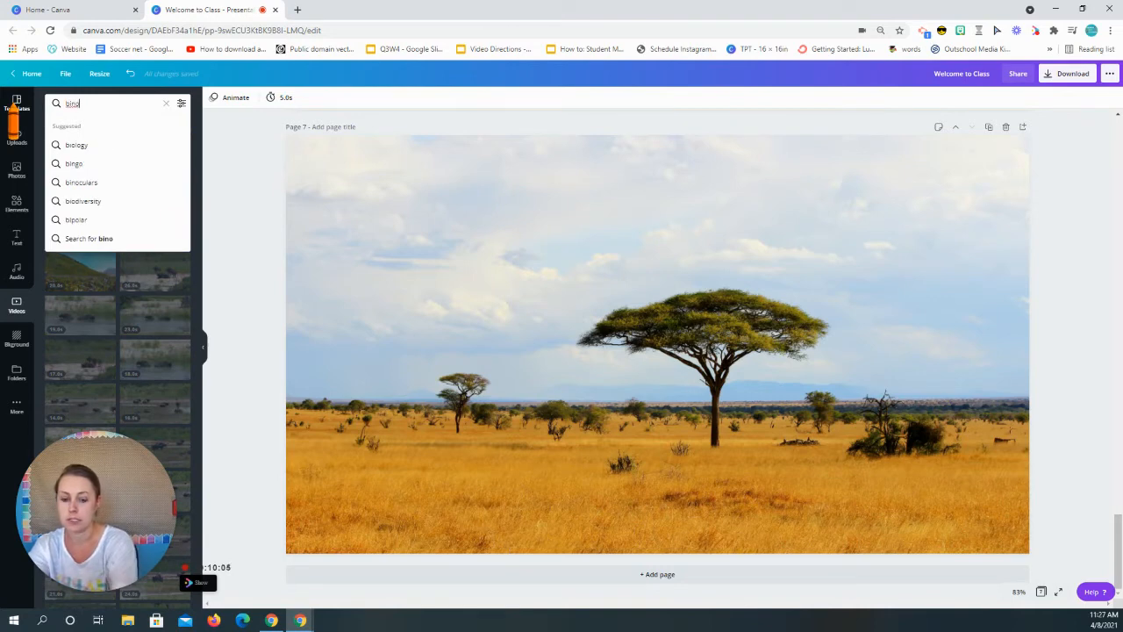
left_click(97, 182)
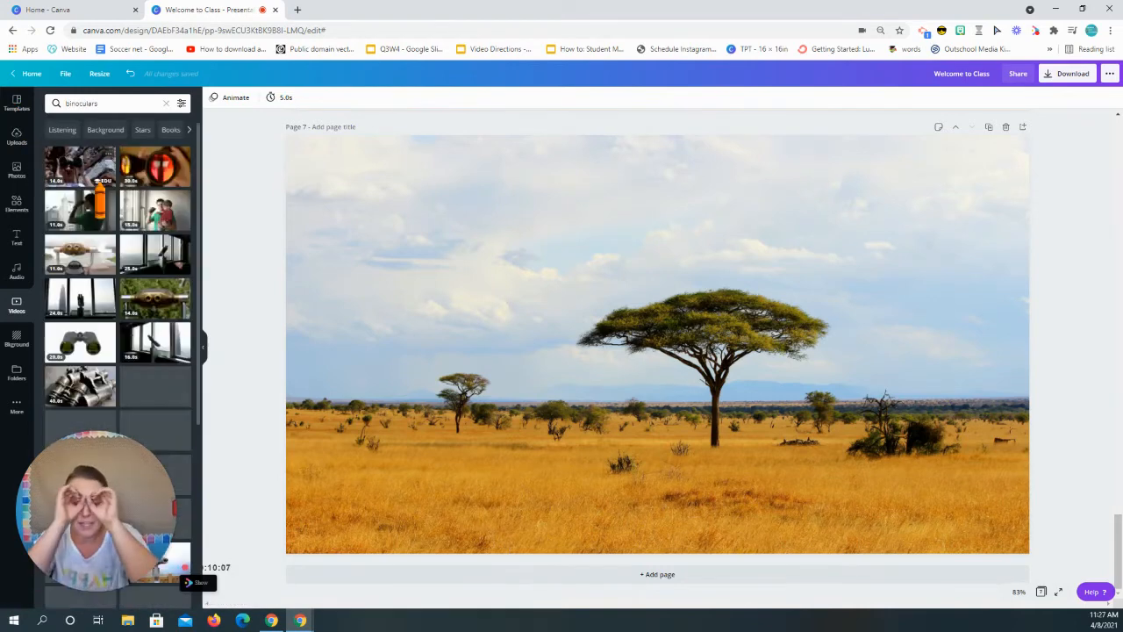
left_click(154, 166)
left_click_drag(359, 511, 558, 454)
left_click_drag(725, 351, 752, 339)
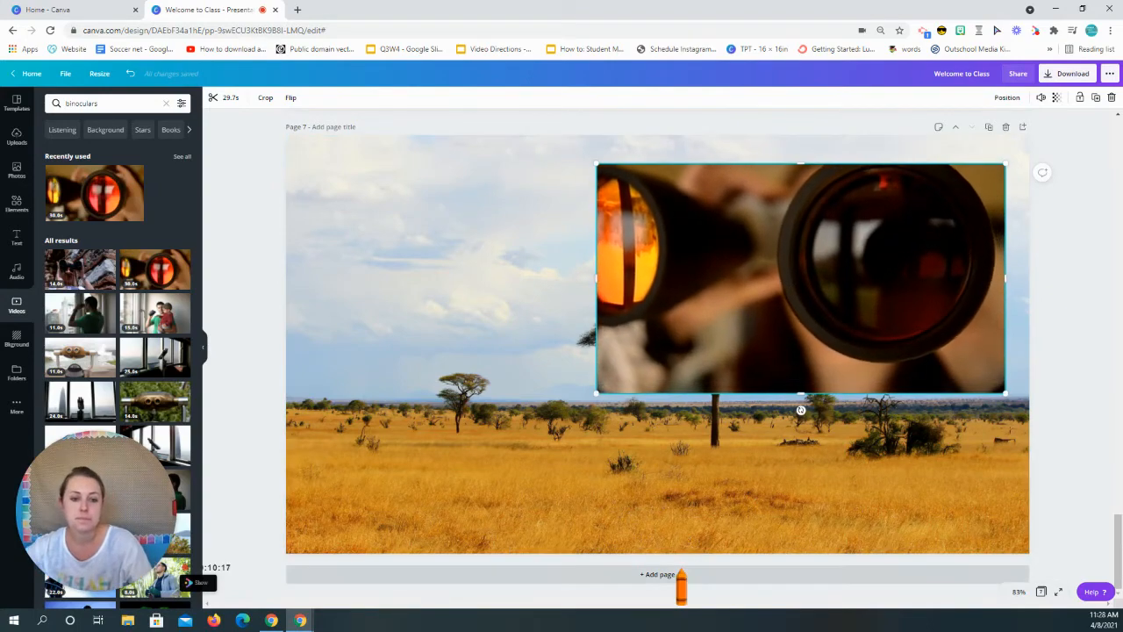
Step: Add page 8 and search the videos for lion
left_click(678, 574)
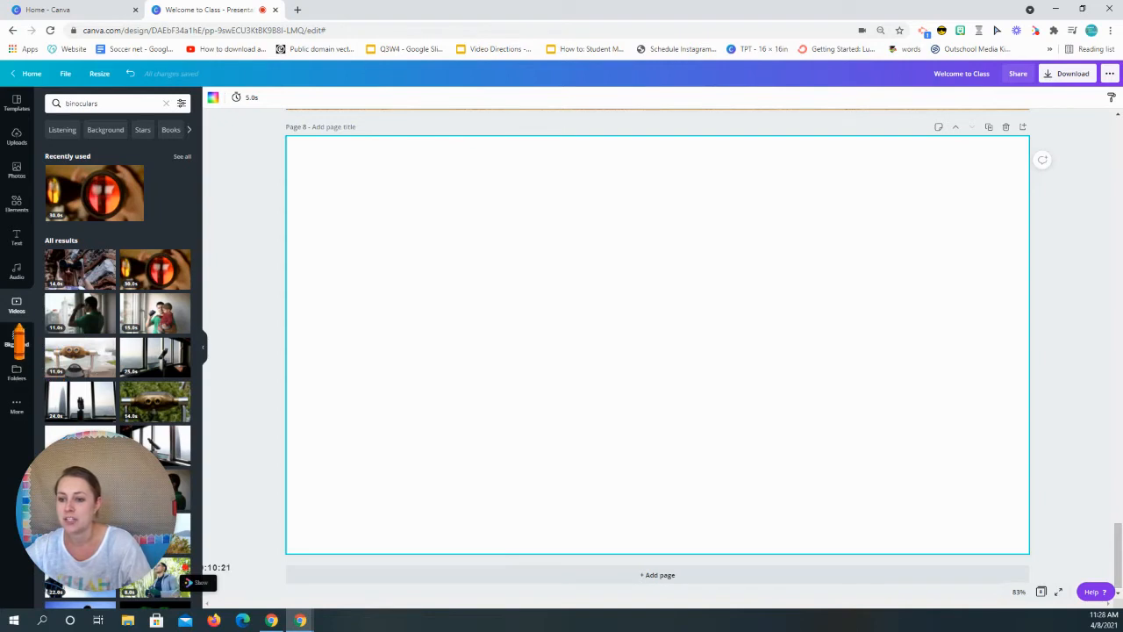
left_click(17, 308)
left_click(106, 103)
type("lion")
key("Return")
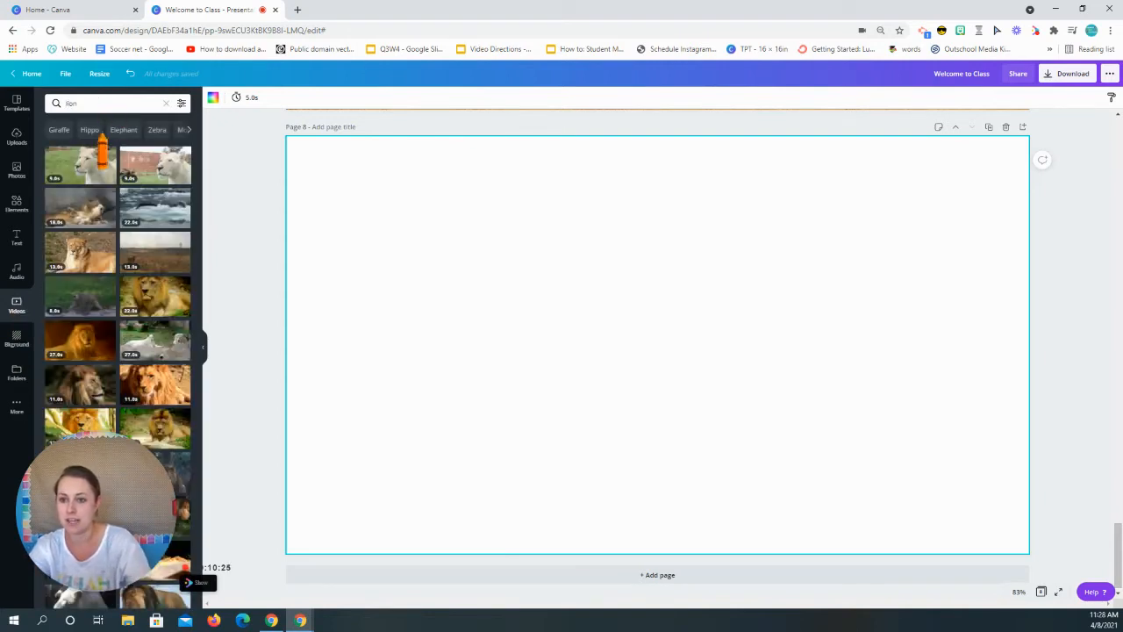
Step: Add the white lioness on grass video to page 8 and enlarge it to cover the whole page
left_click(89, 186)
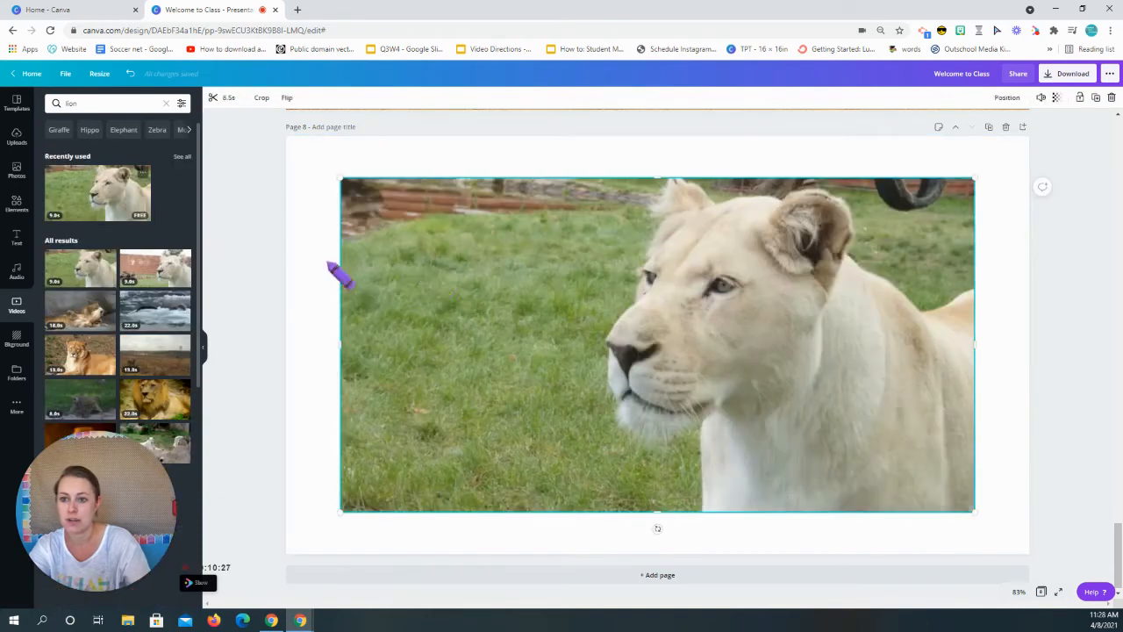
left_click_drag(322, 173, 277, 146)
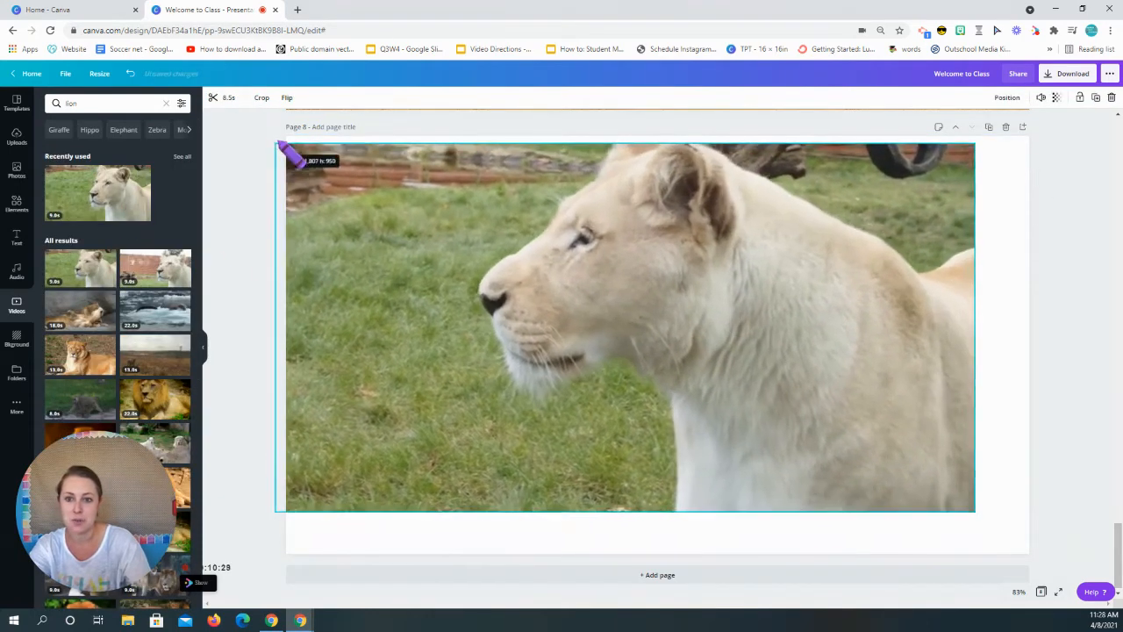
left_click_drag(979, 515, 1064, 559)
left_click_drag(274, 140, 253, 132)
left_click(1089, 478)
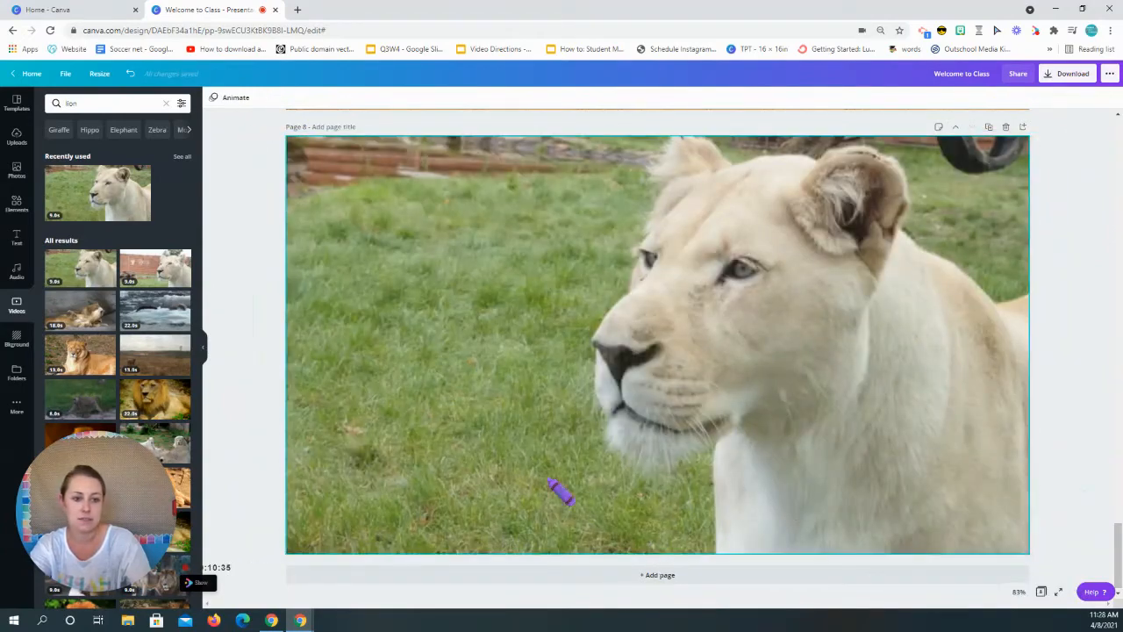
Step: Add a text box near page 8's lower-left corner reading "Female lions are the main hunters"
key("t")
left_click(566, 376)
left_click_drag(541, 364, 352, 517)
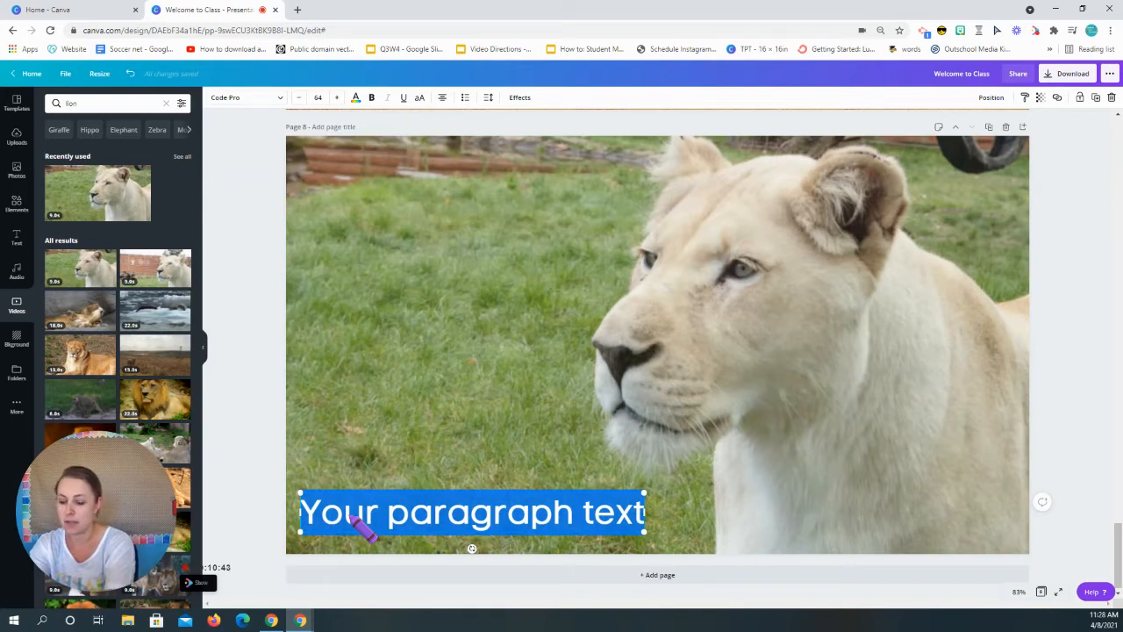
type("Female")
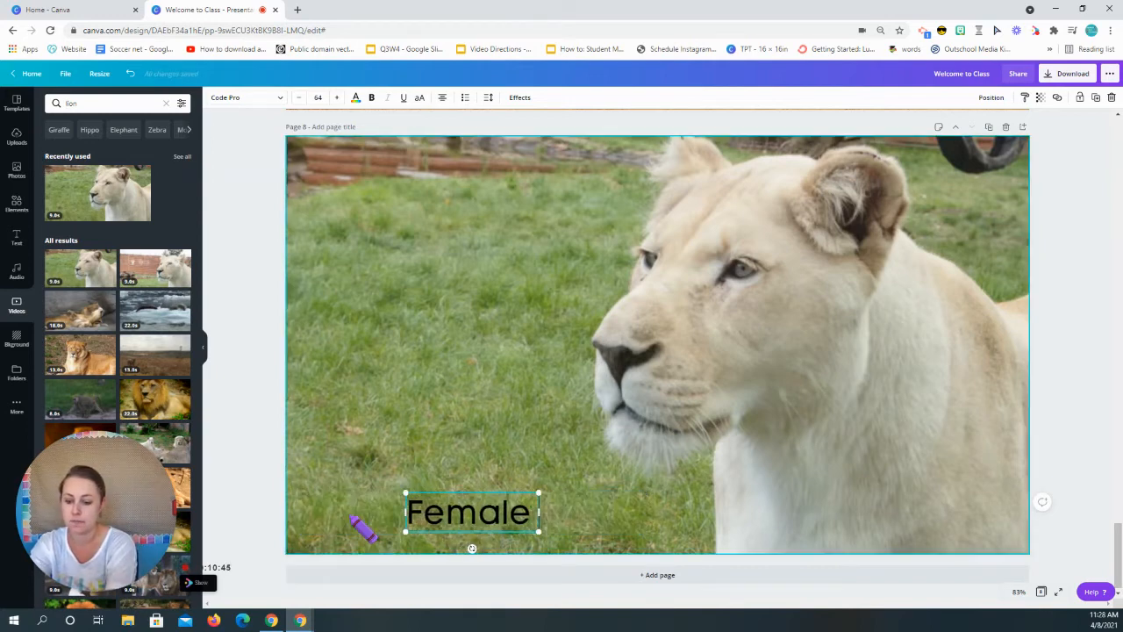
type(" lions are the main hunters")
Step: Shrink the lion sentence to a font size of about 49 on one line and move it to the page's lower-left edge
left_click_drag(658, 535, 952, 530)
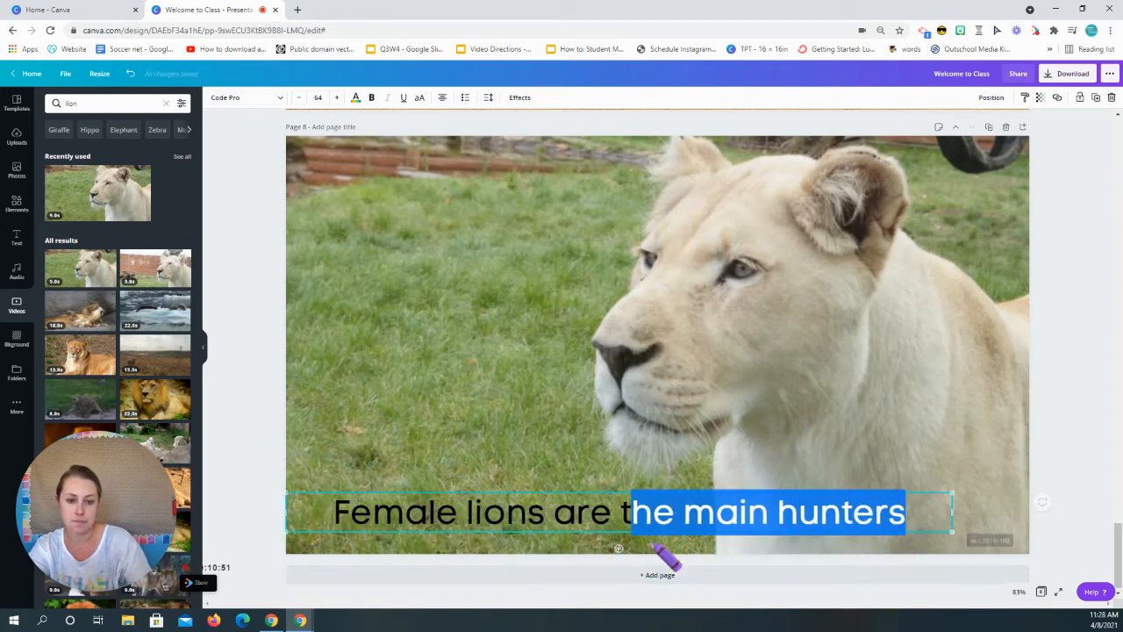
key("Escape")
left_click_drag(569, 526, 518, 546)
left_click_drag(909, 516, 760, 527)
left_click_drag(635, 544, 658, 554)
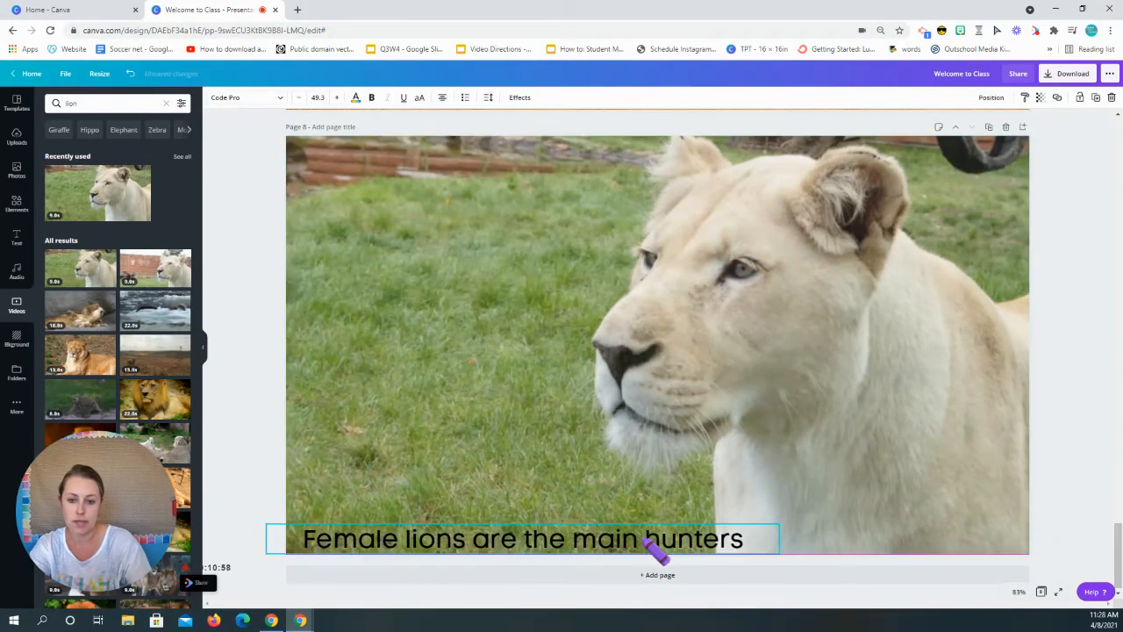
left_click(263, 449)
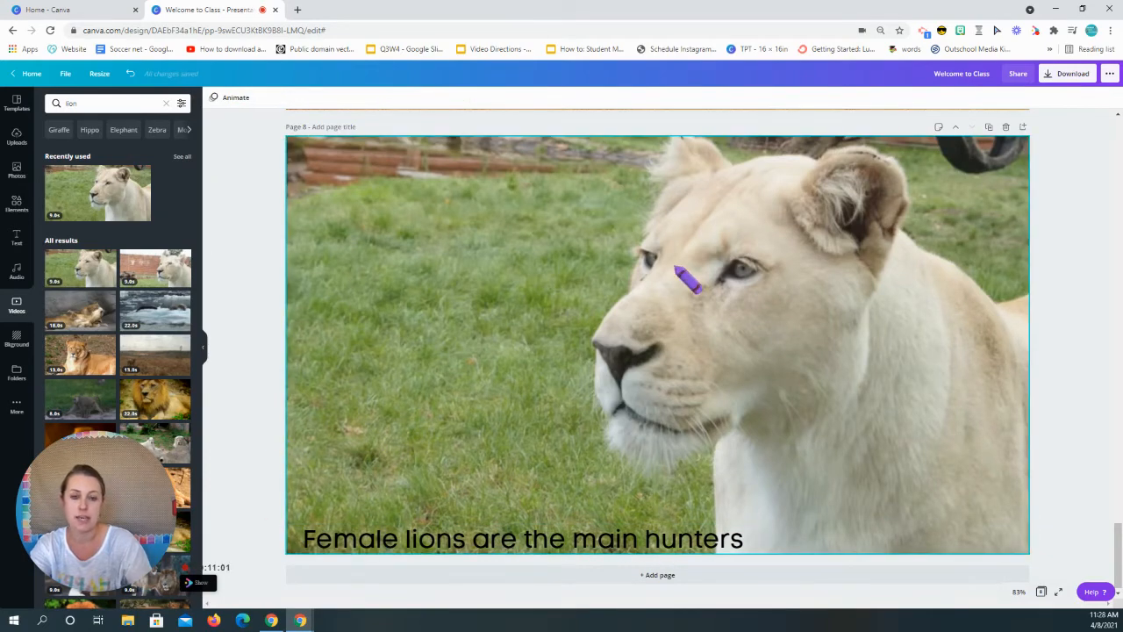
Step: Present the design from the male lion on page 3, advance through to the lioness on page 8, and exit full screen
scroll(680, 270, "up", 10)
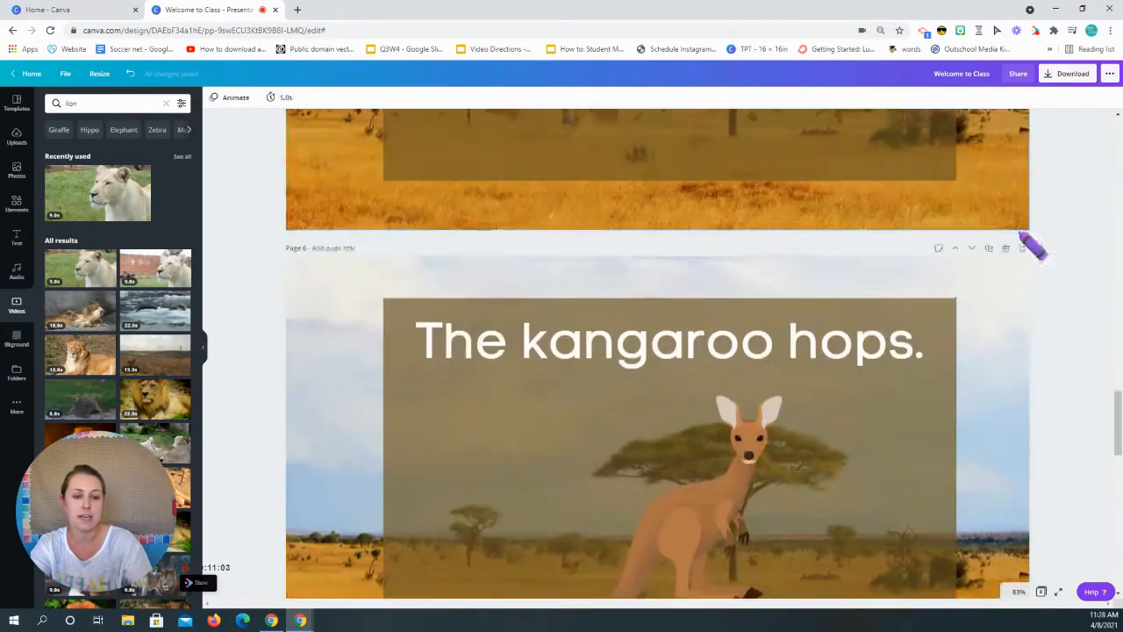
scroll(1019, 234, "up", 10)
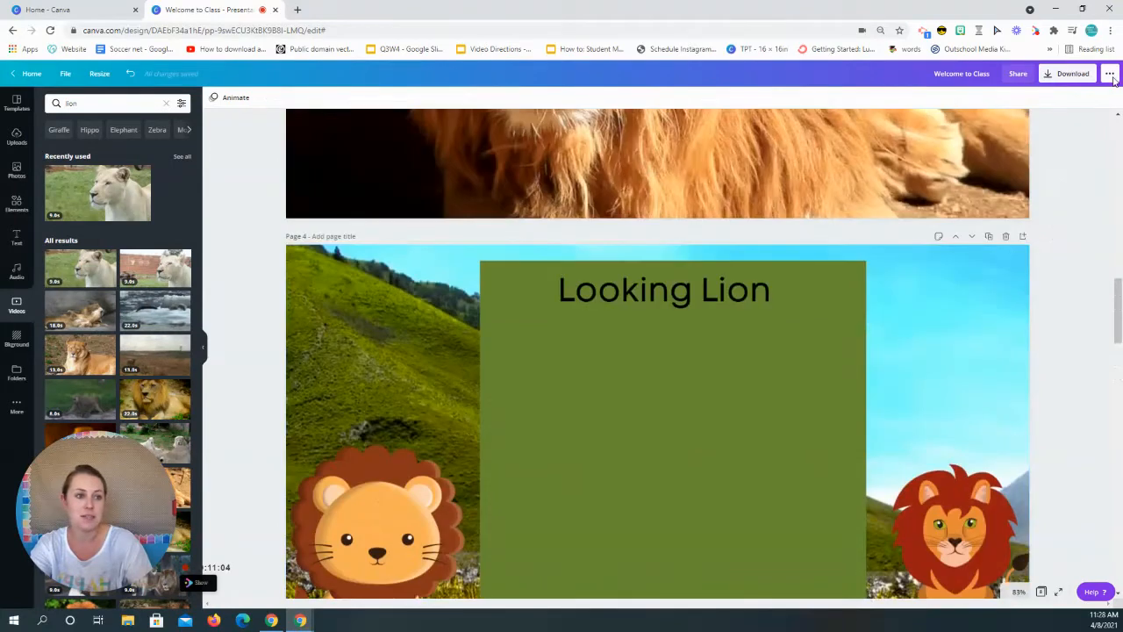
left_click(1109, 74)
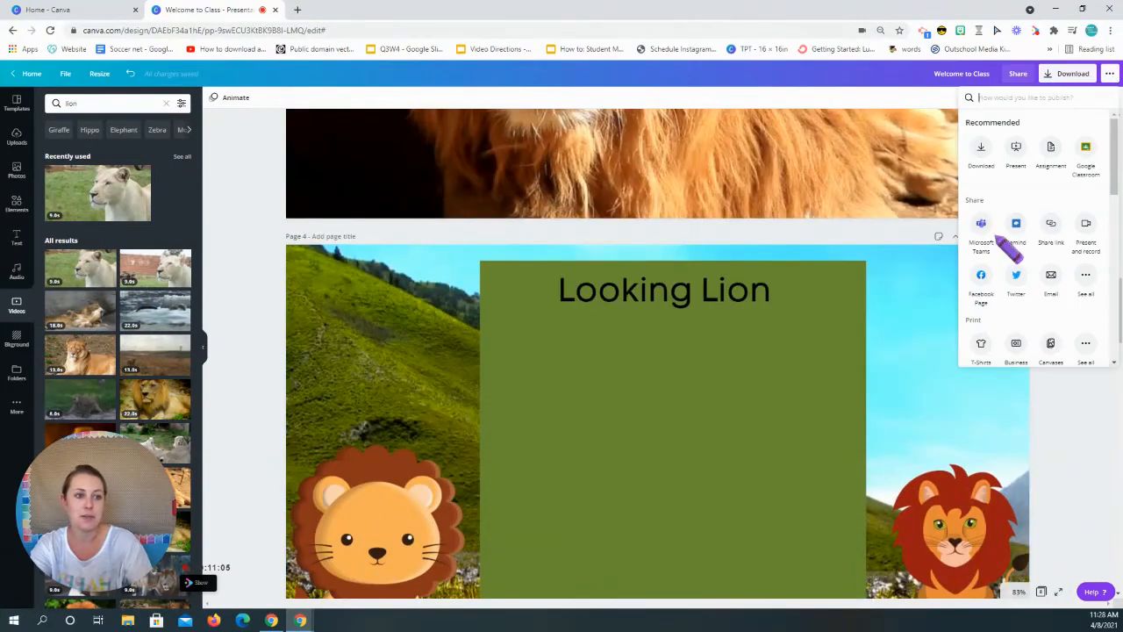
left_click(890, 351)
scroll(890, 351, "up", 5)
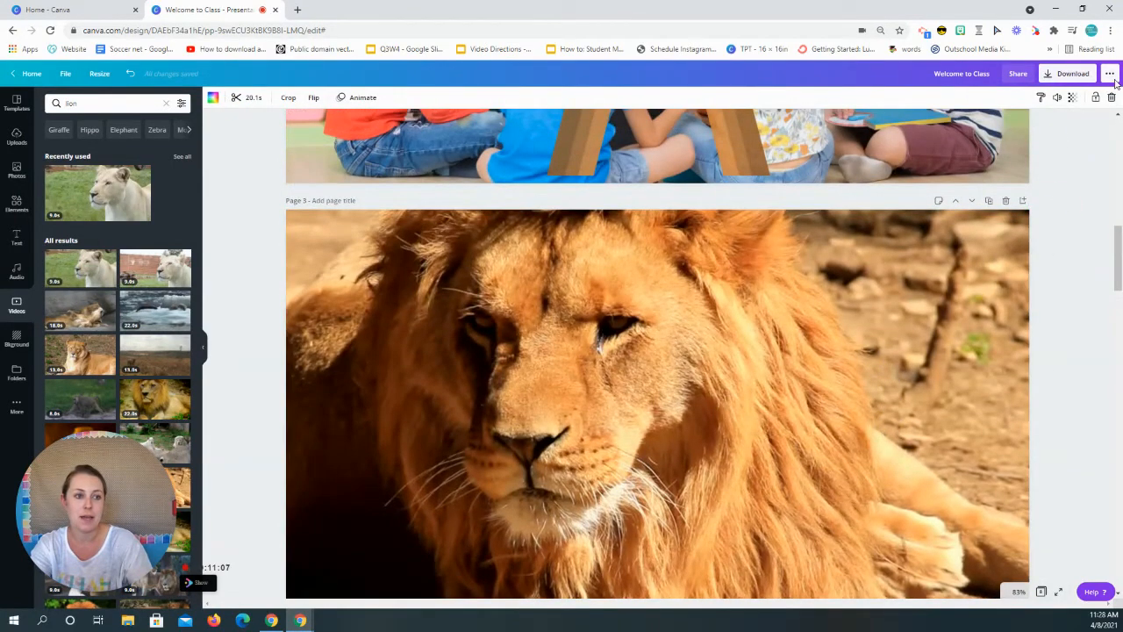
left_click(1109, 74)
left_click(1017, 167)
left_click(1036, 164)
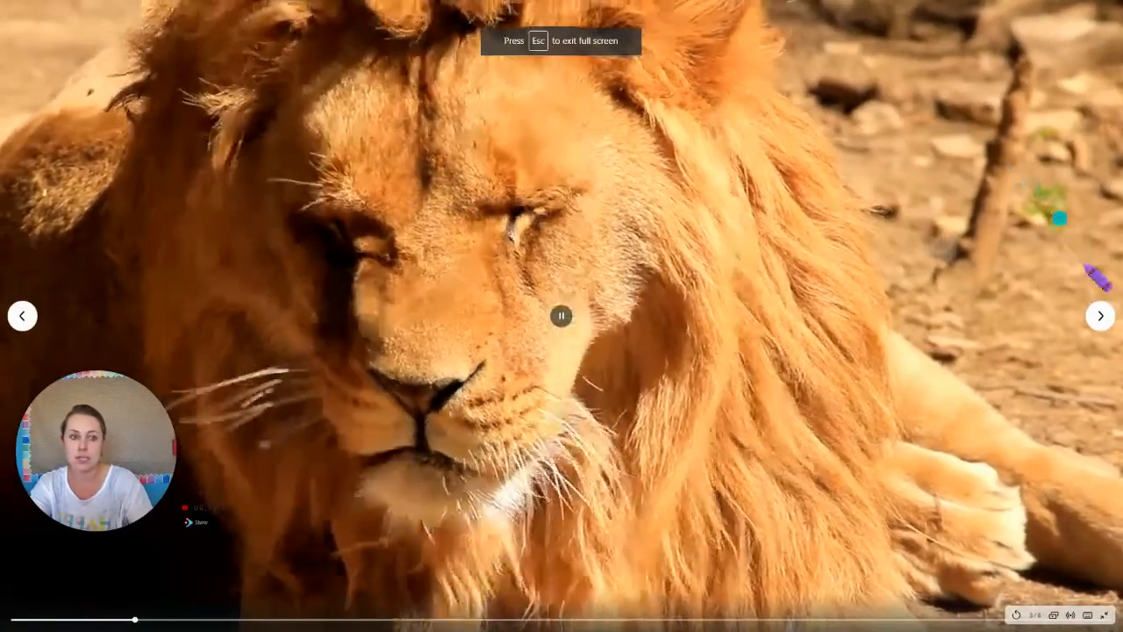
left_click(1096, 316)
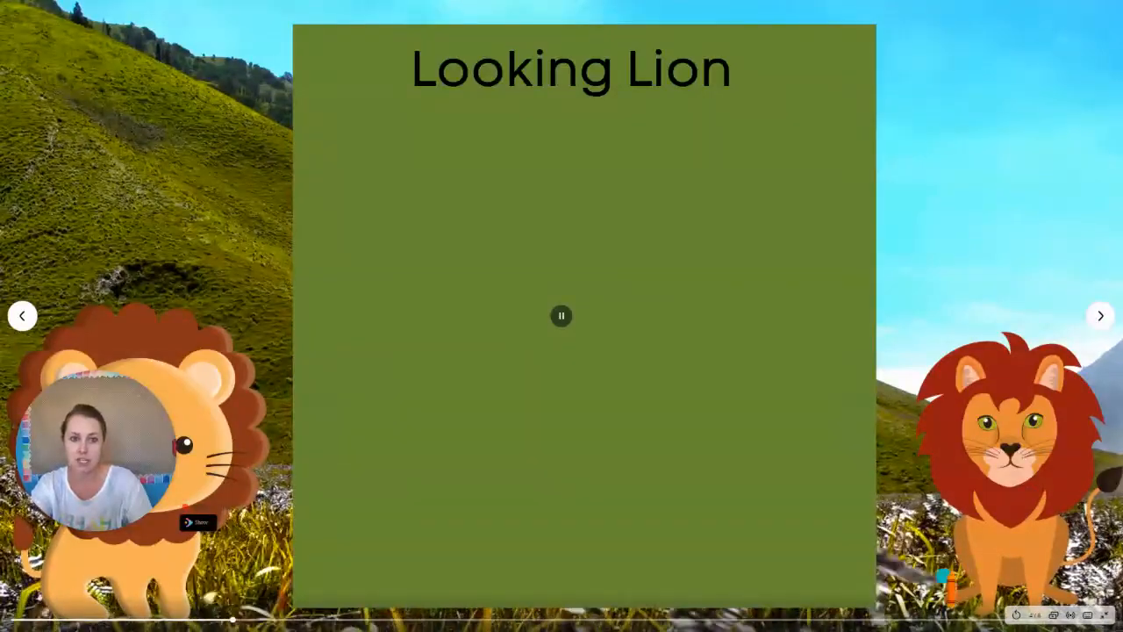
left_click(1101, 316)
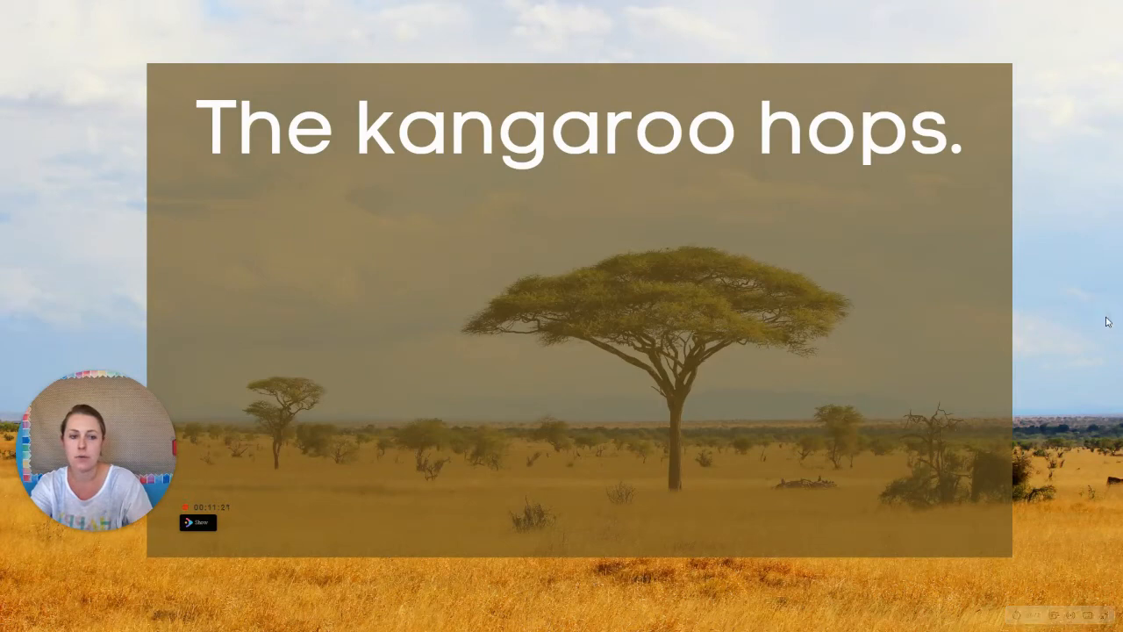
left_click(1101, 315)
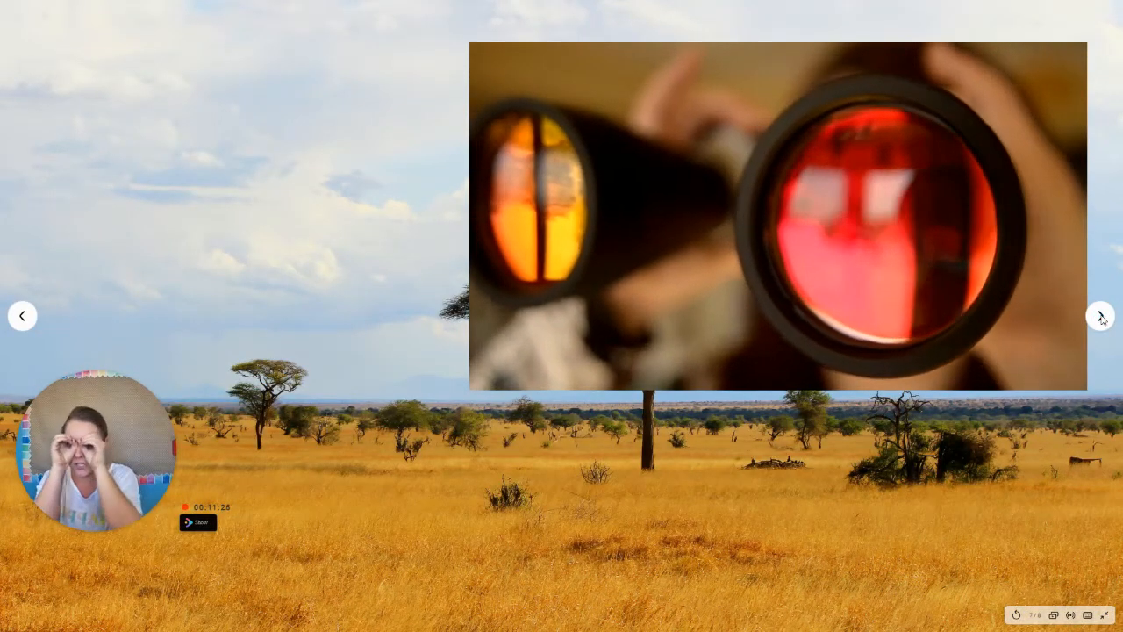
left_click(1108, 306)
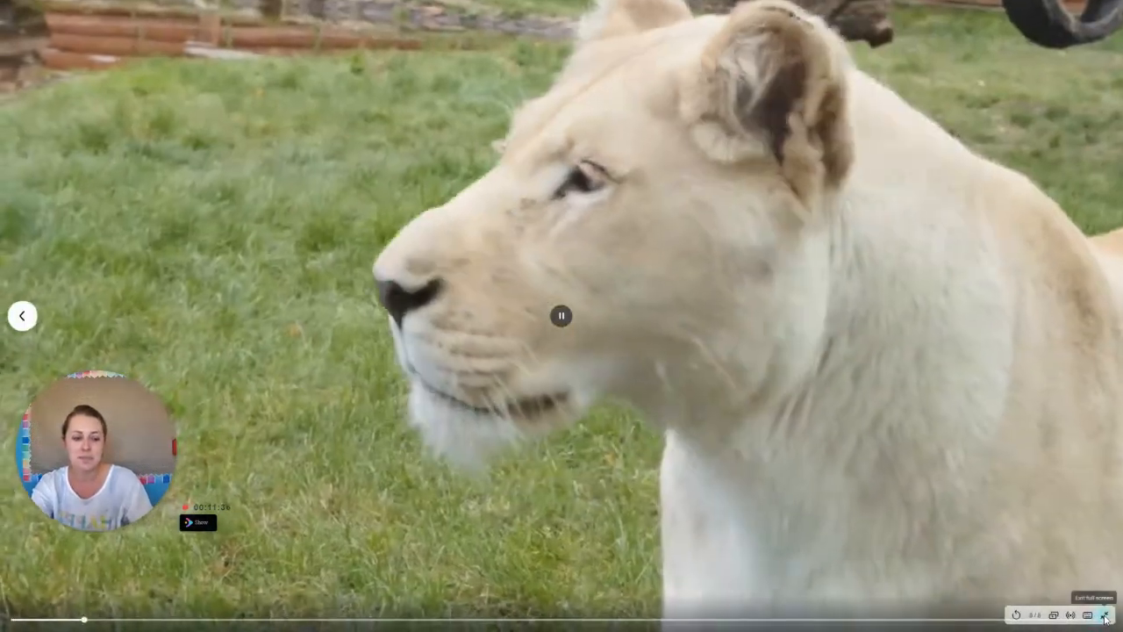
left_click(1105, 619)
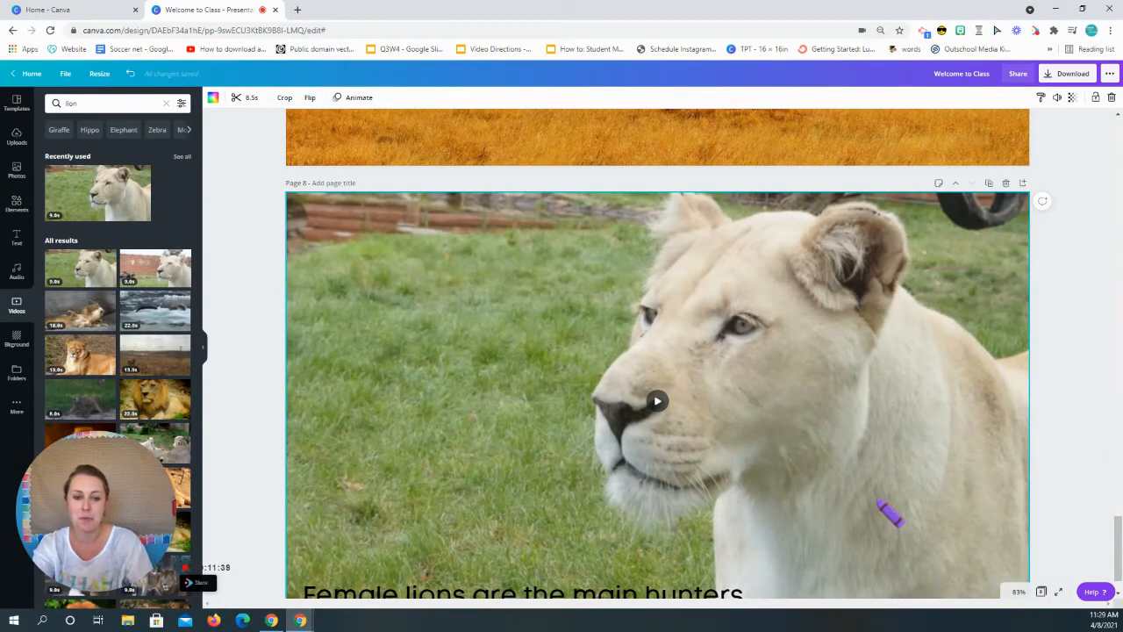
Step: Shrink the binoculars video on page 7 slightly from its lower-left corner
scroll(888, 513, "down", 1)
scroll(747, 366, "up", 5)
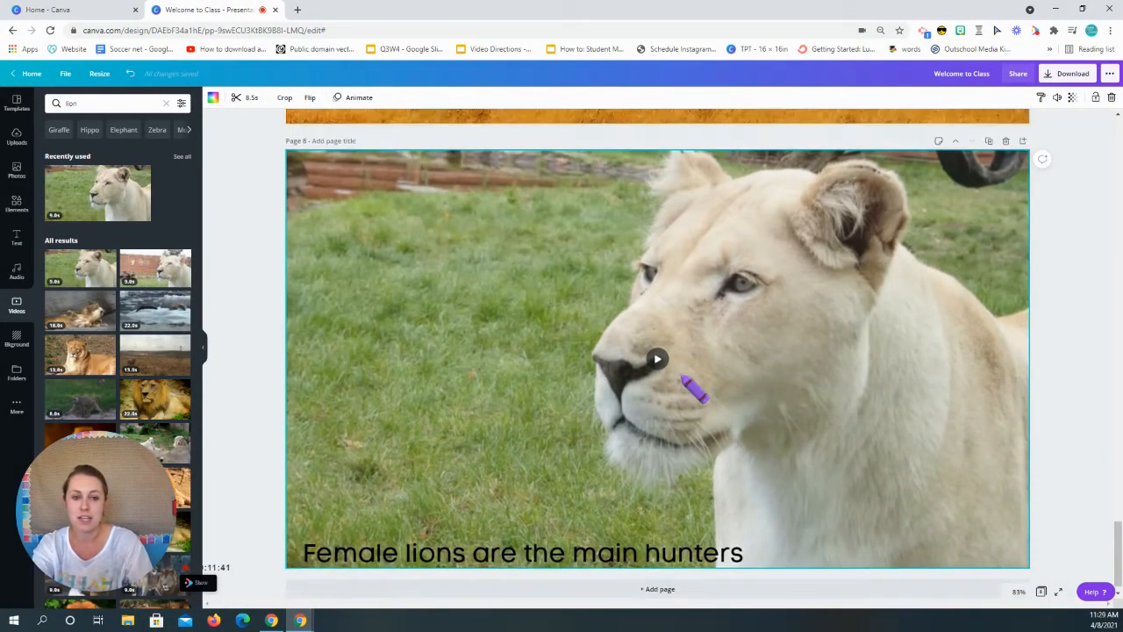
left_click(674, 243)
scroll(591, 302, "up", 1)
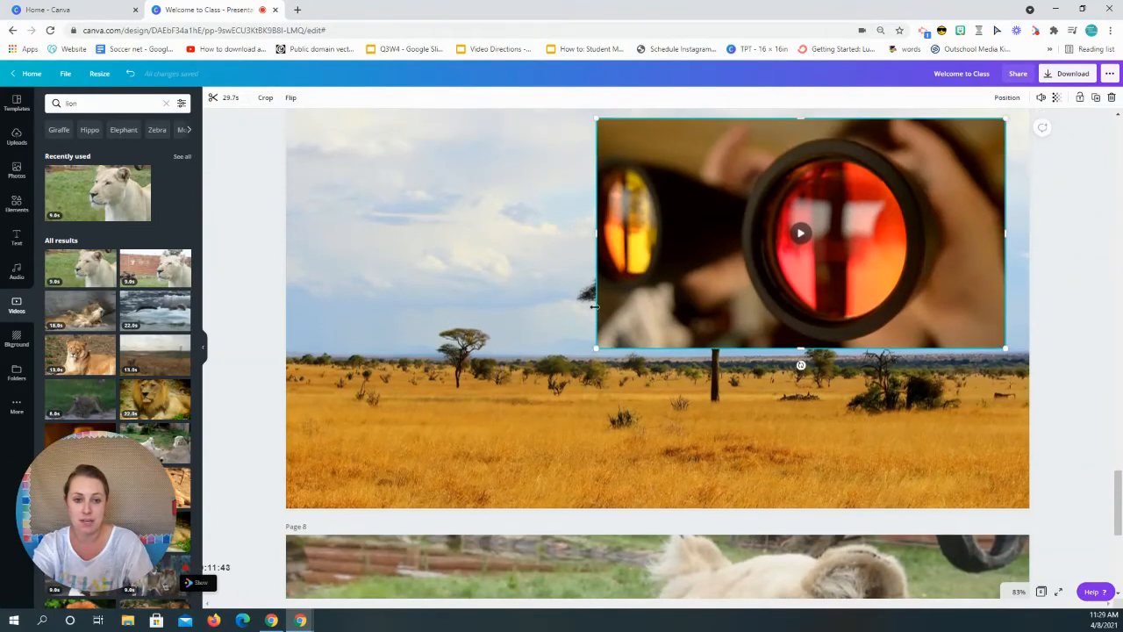
left_click_drag(598, 357, 619, 349)
left_click(622, 406)
Step: Add a blank page 9 after the lioness page
scroll(629, 417, "down", 1)
scroll(629, 417, "down", 5)
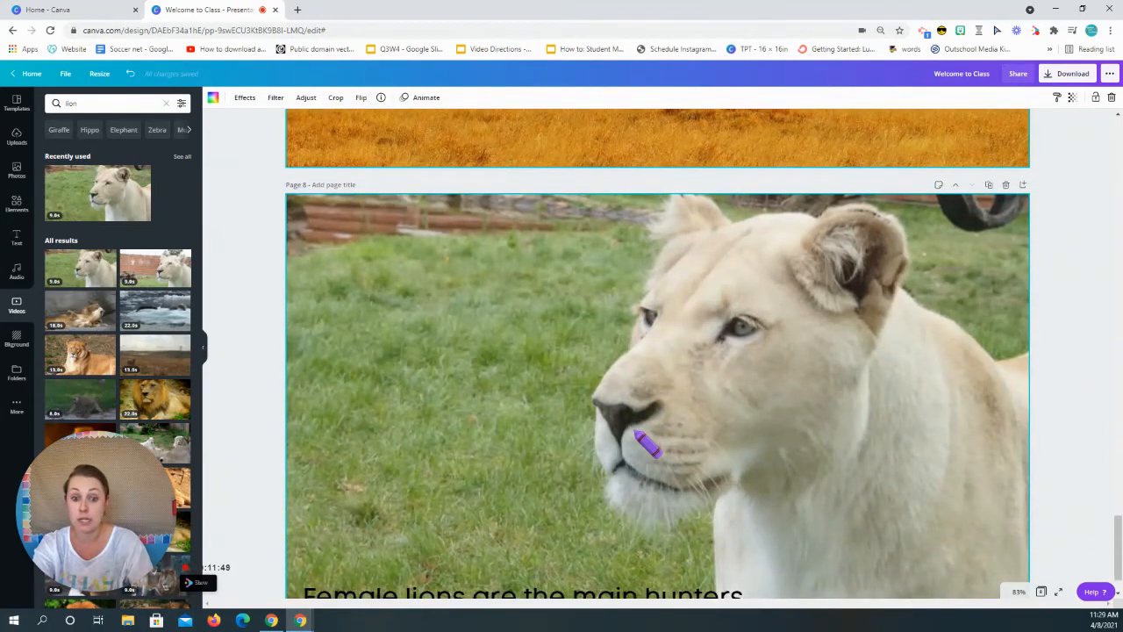
scroll(647, 445, "down", 1)
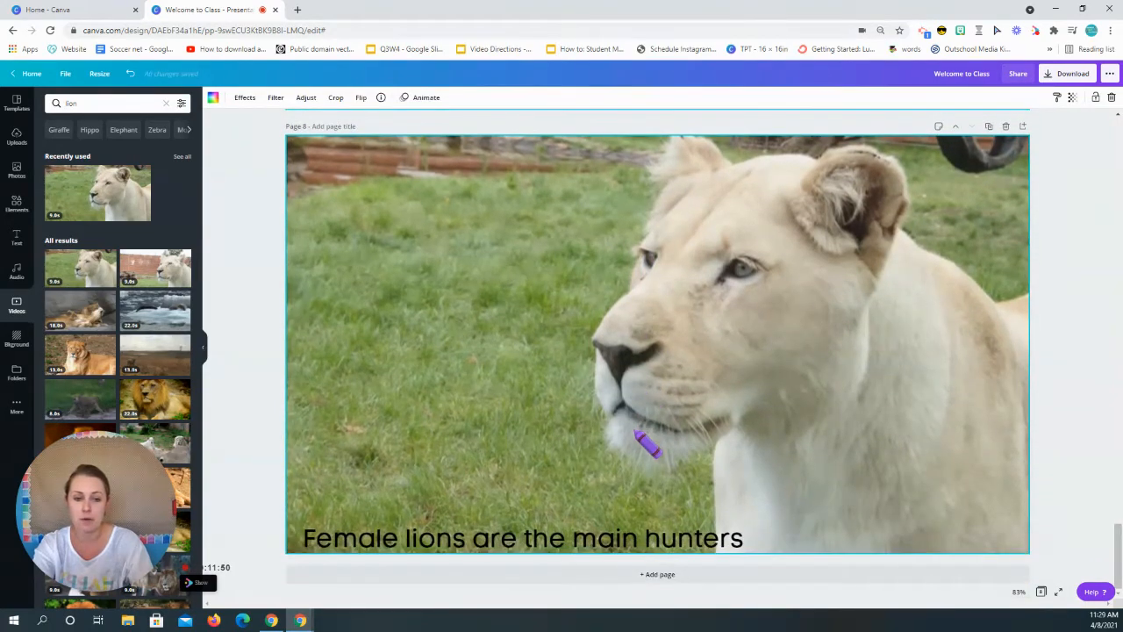
left_click(680, 575)
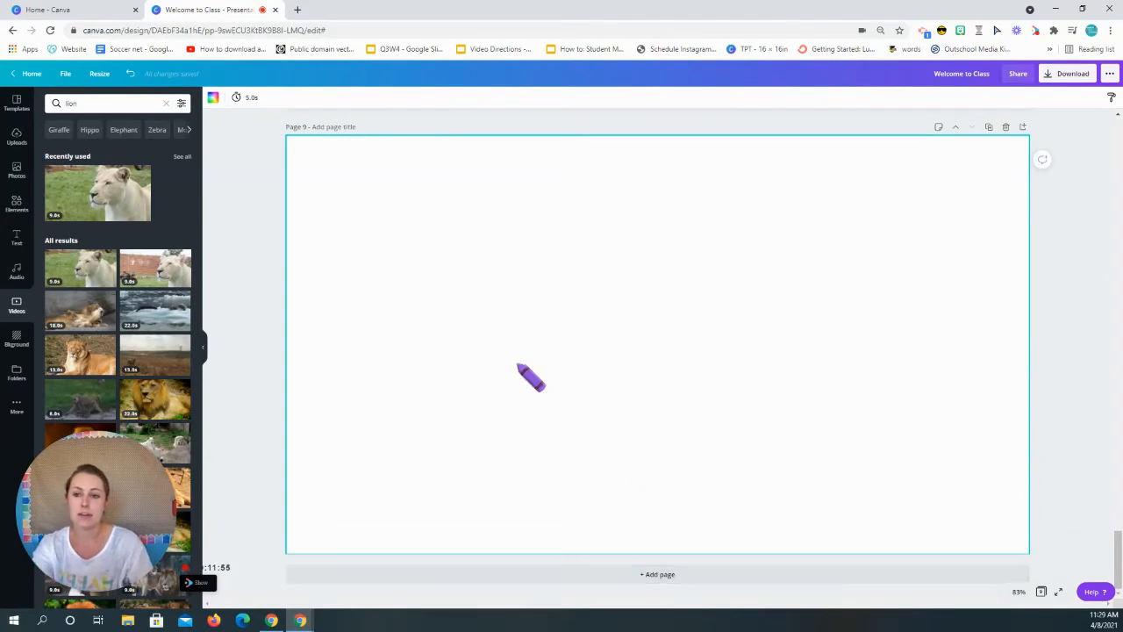
Step: Search the photo library for "classroom"
left_click(15, 208)
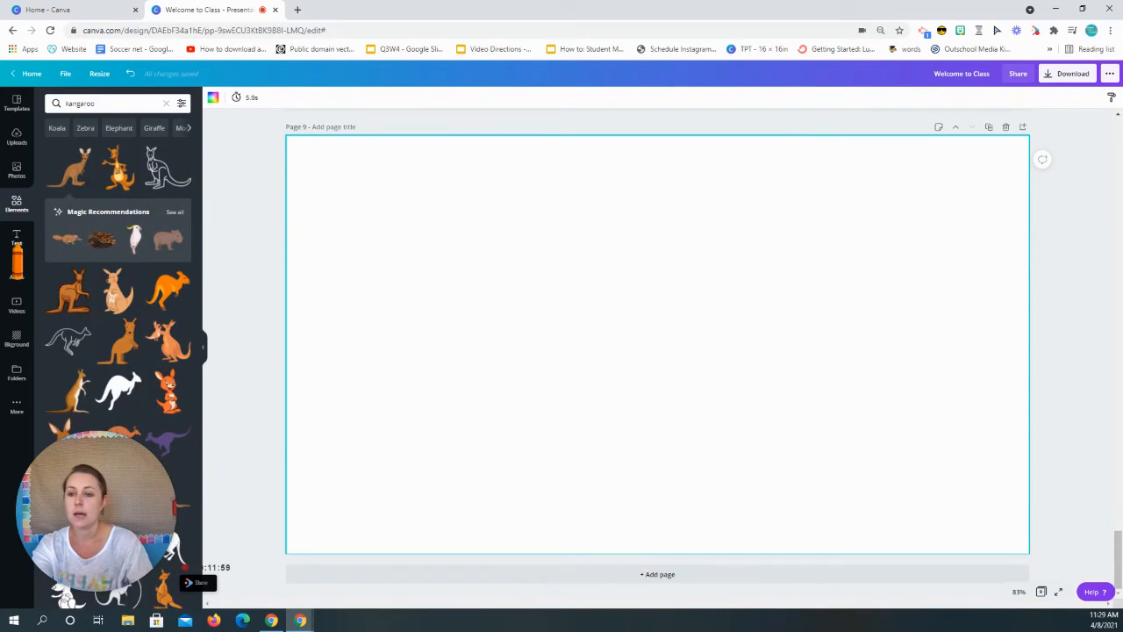
left_click(17, 171)
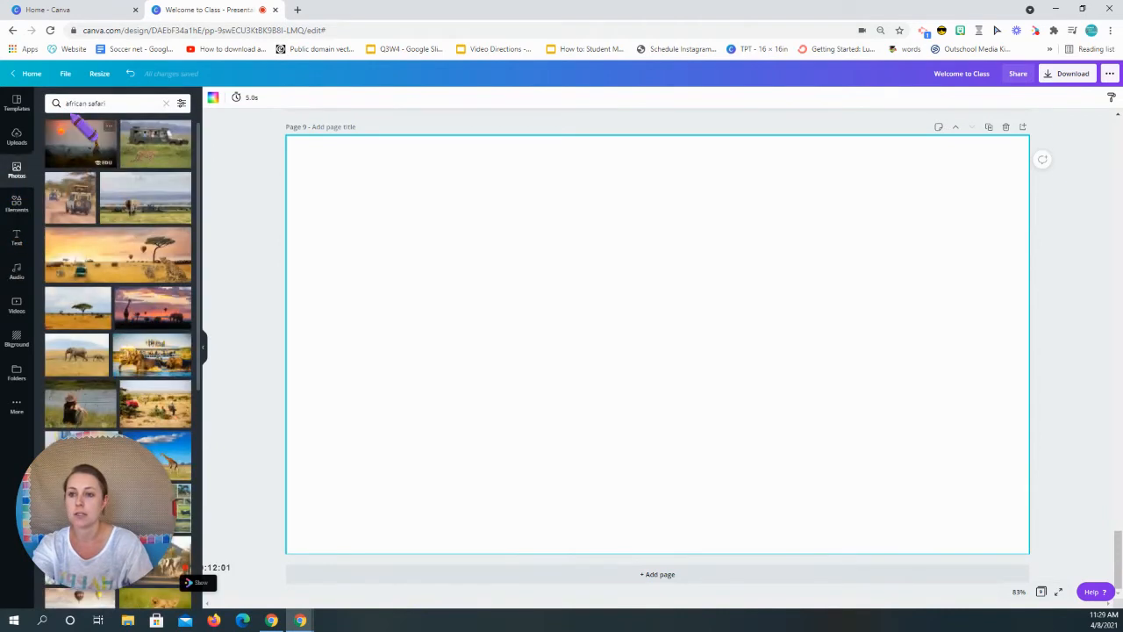
left_click(92, 102)
type("classroom")
key("Return")
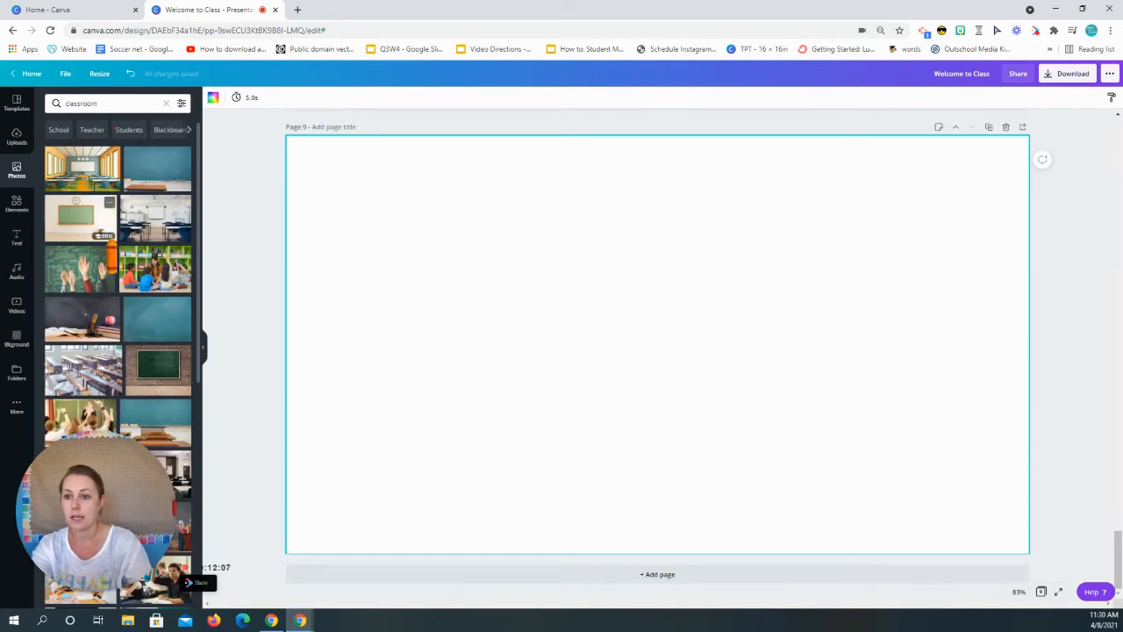
Step: Insert the photo of the green chalkboard with a clock and enlarge it to cover the whole of page 9
left_click(81, 219)
left_click_drag(399, 175, 267, 141)
left_click_drag(916, 510, 1044, 593)
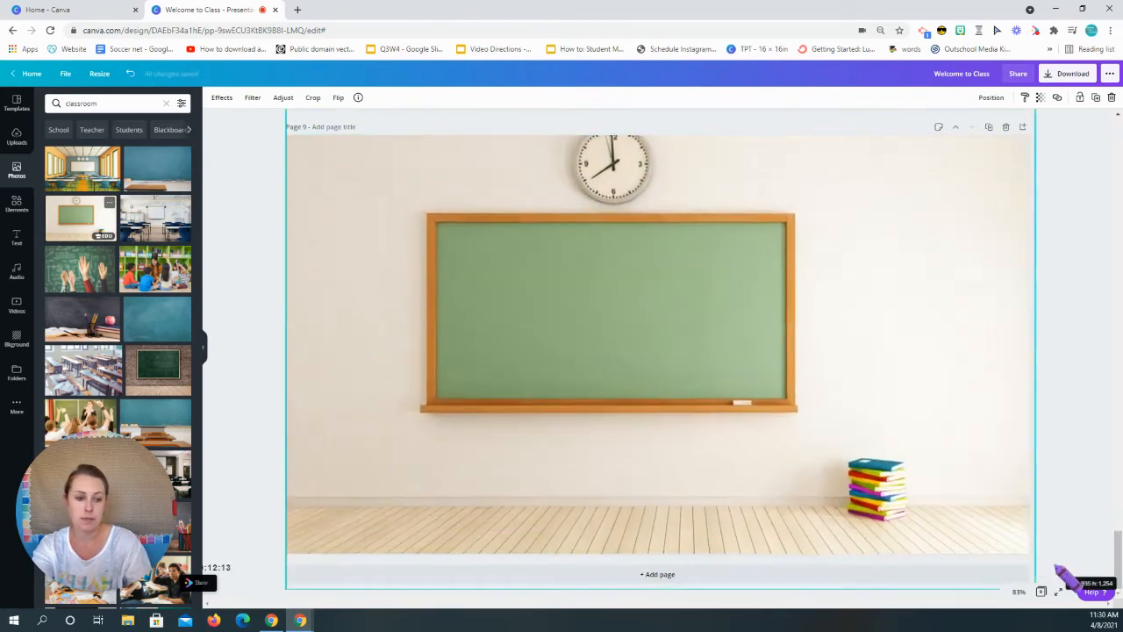
mouse_move(948, 419)
left_mouse_down()
mouse_move(930, 420)
mouse_move(944, 421)
left_mouse_up()
left_click(263, 219)
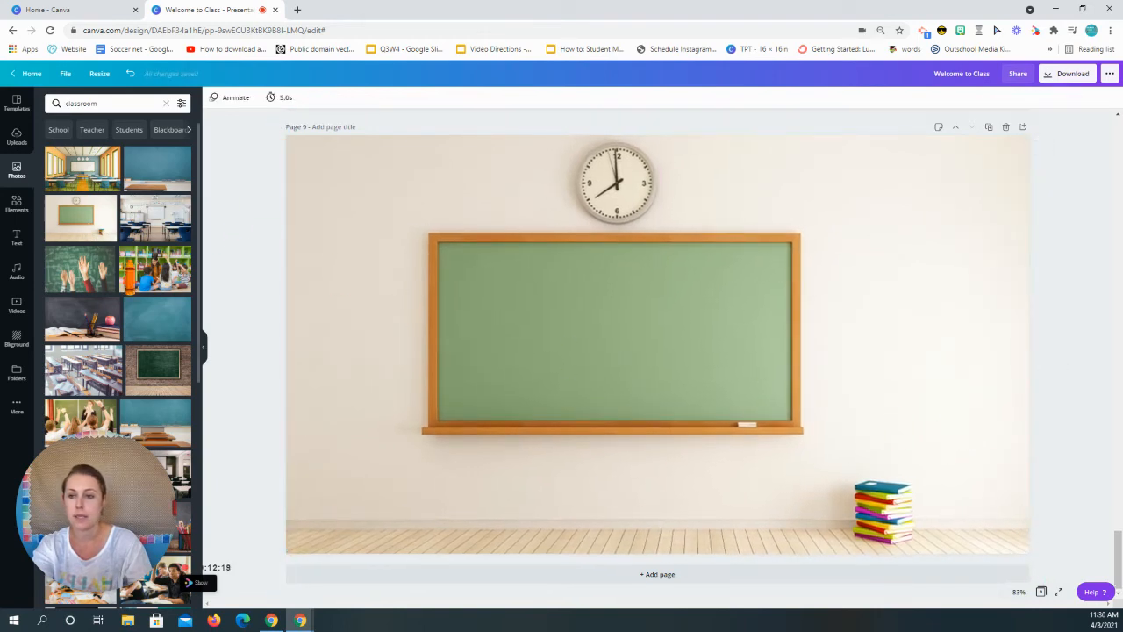
Step: Search the photo library for "thinking" and browse down to the cut-out pictures of people thinking
left_click(86, 105)
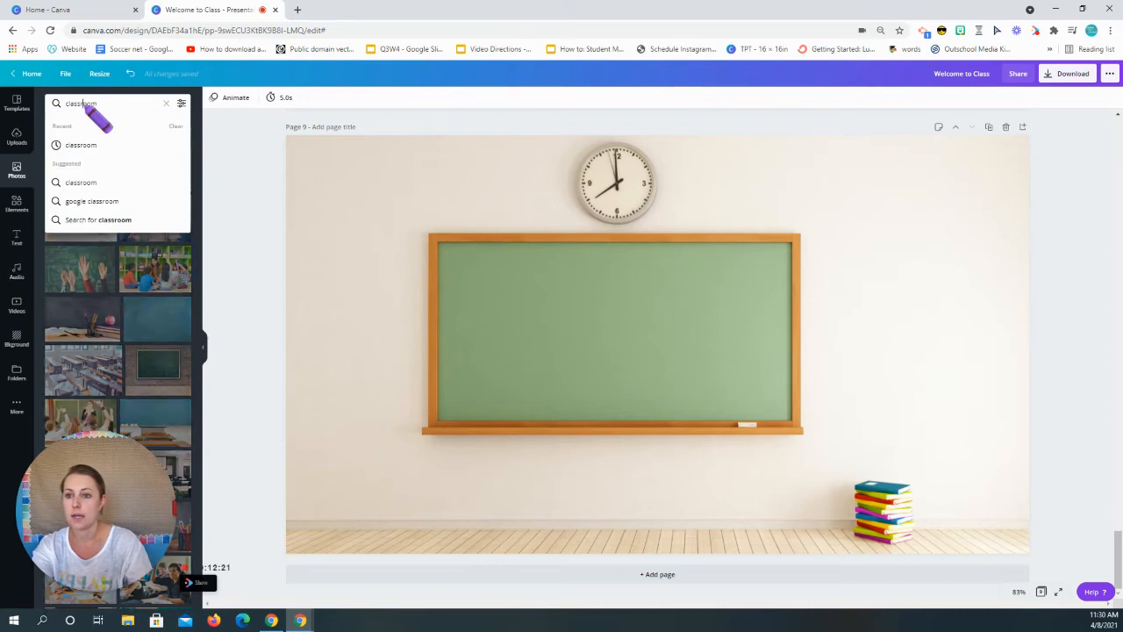
type("thi")
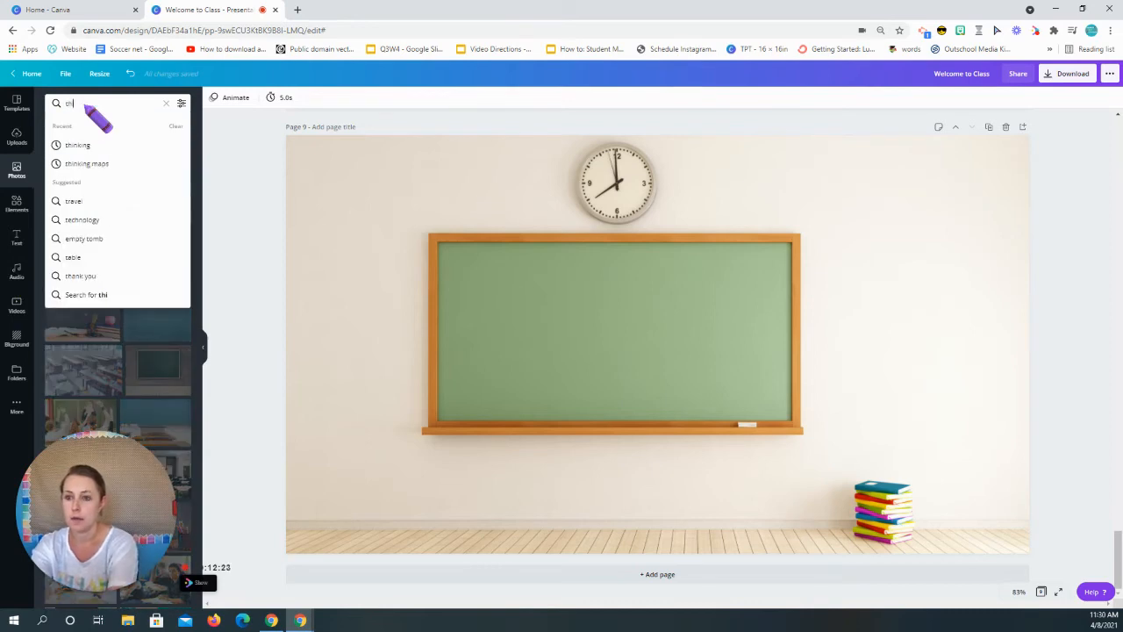
type("nking")
key("Return")
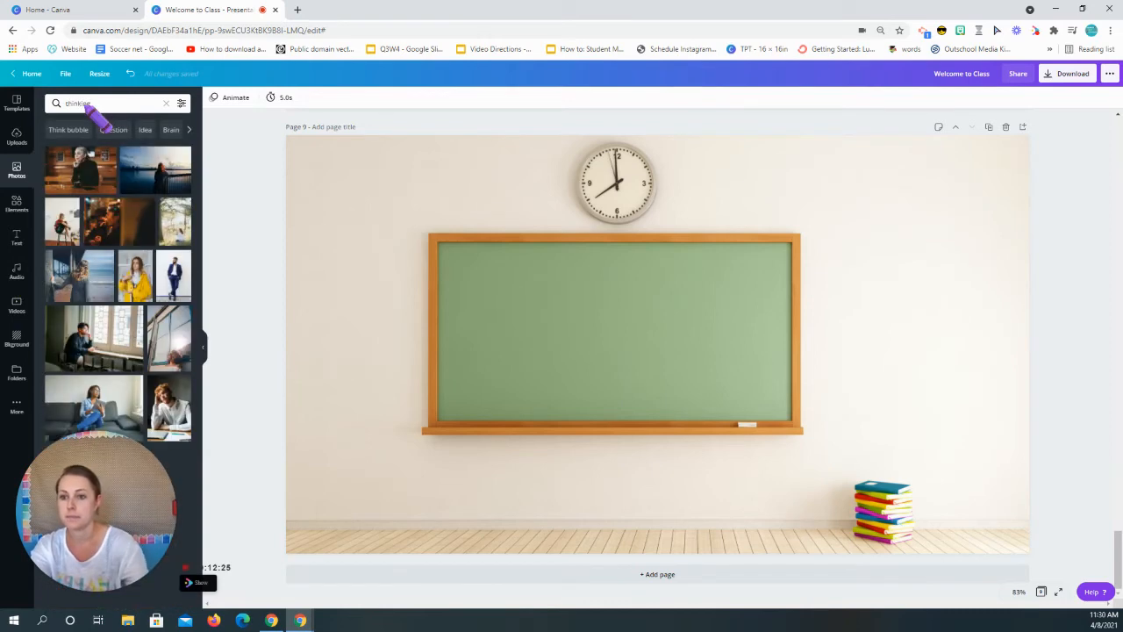
scroll(100, 355, "down", 5)
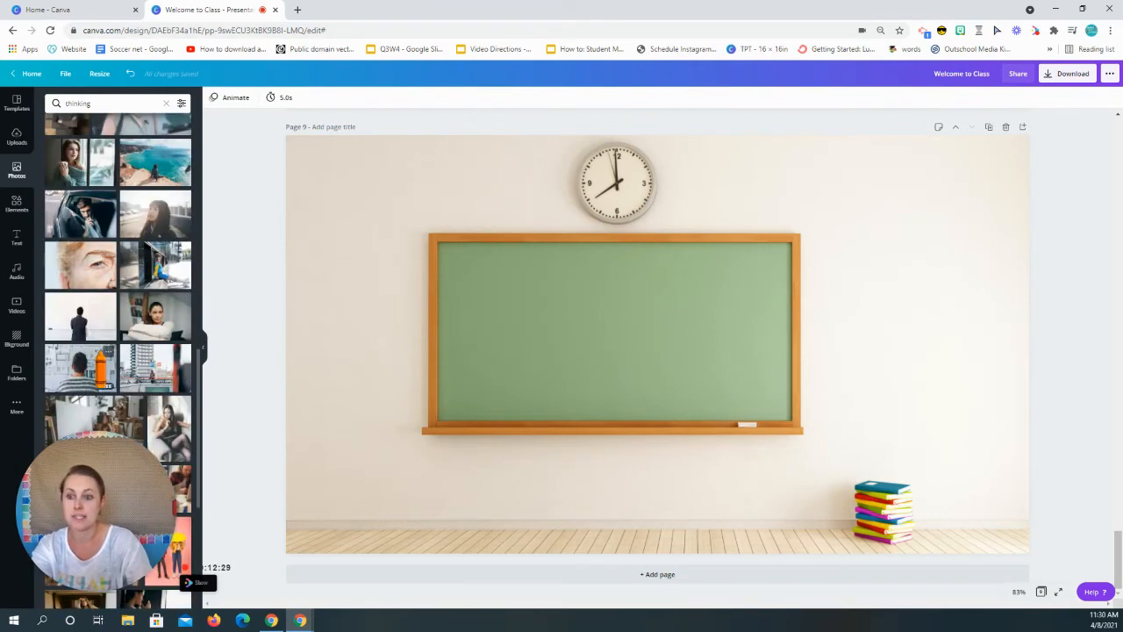
scroll(100, 373, "down", 3)
scroll(101, 372, "down", 10)
scroll(101, 369, "down", 10)
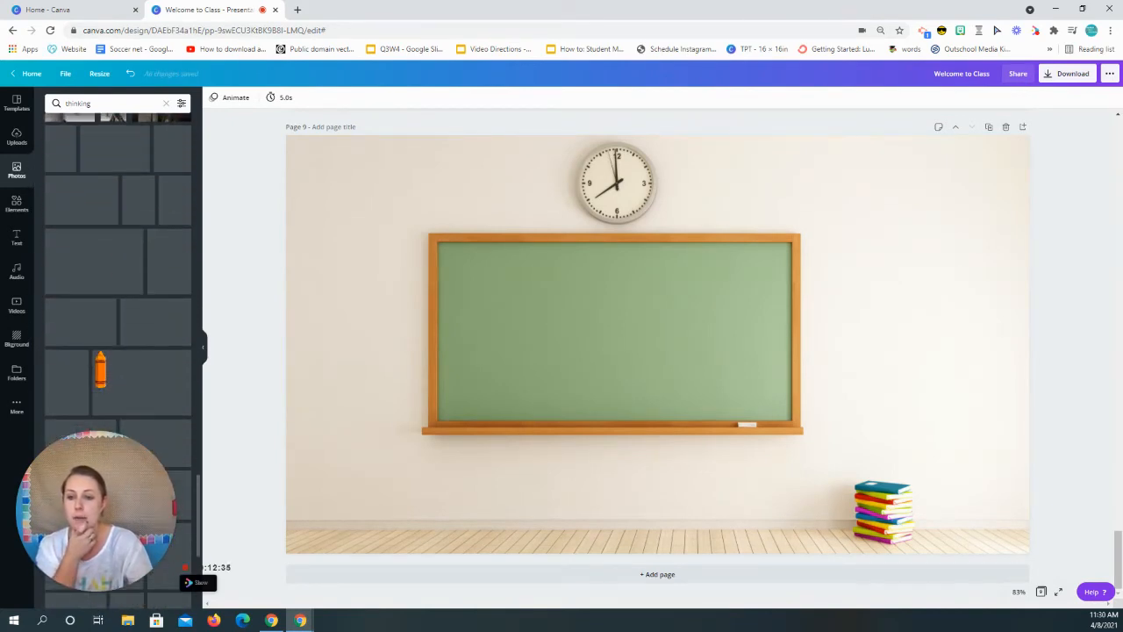
scroll(100, 369, "down", 5)
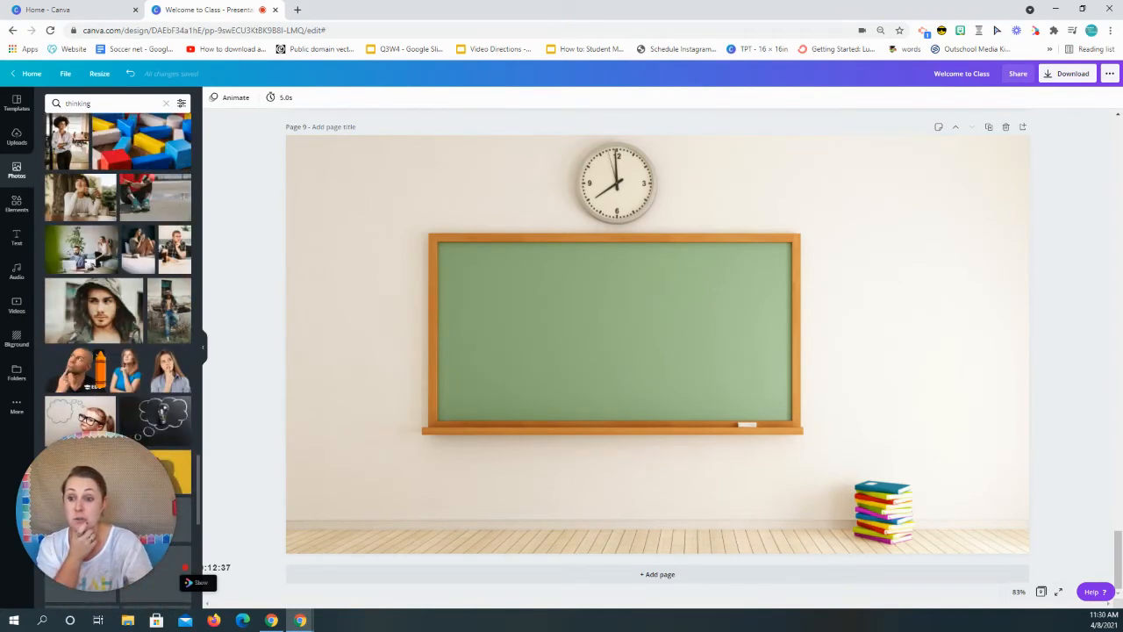
Step: Insert the cut-out photo of the thinking man in a black shirt, shrink it and place it in page 9's lower-right corner
left_click(77, 369)
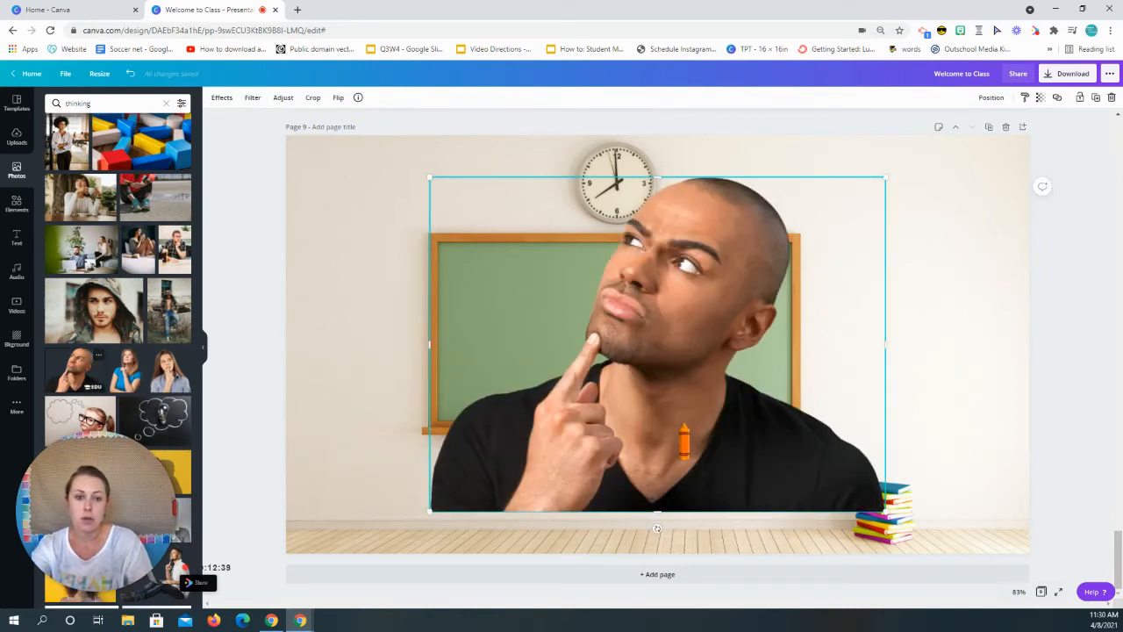
left_click_drag(429, 512, 575, 404)
left_click_drag(730, 421, 903, 570)
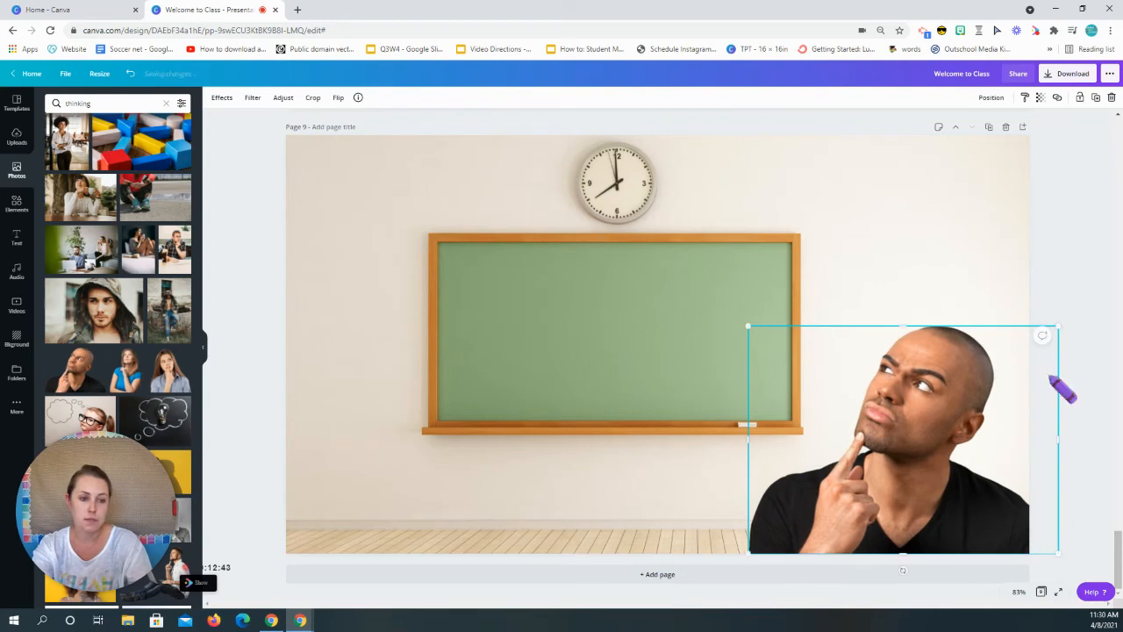
left_click_drag(1061, 326, 1037, 347)
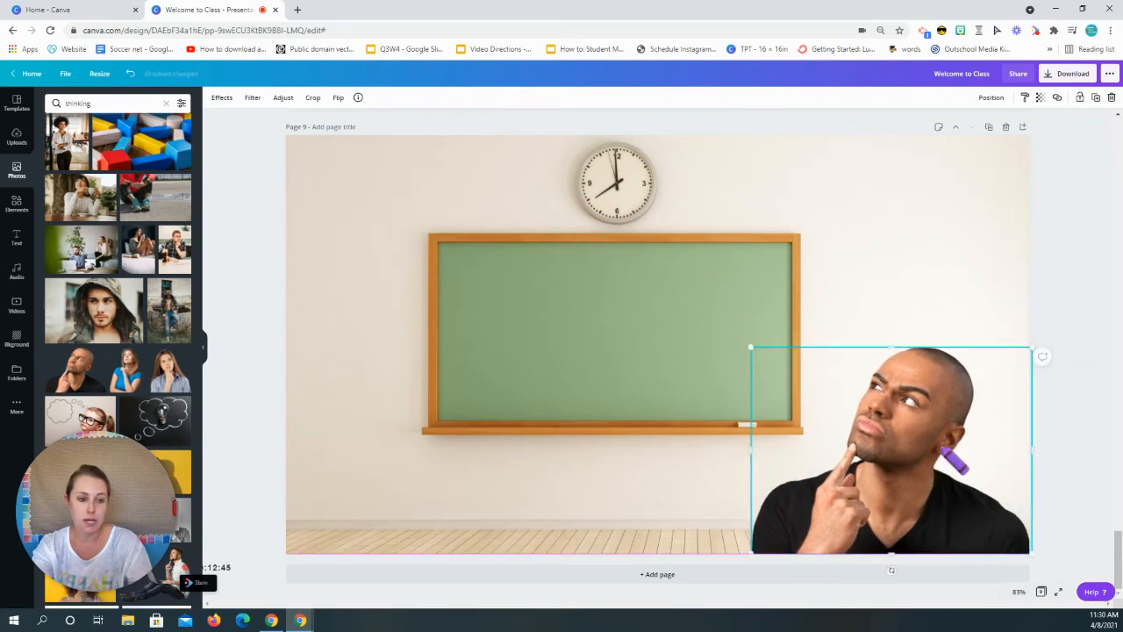
left_click(1053, 298)
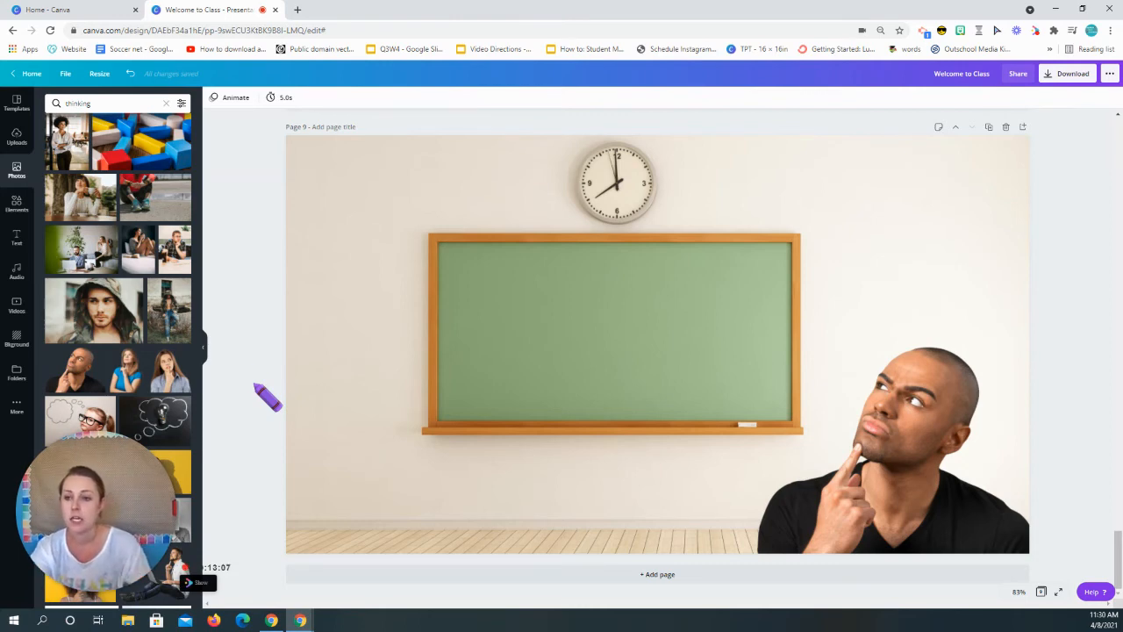
Step: Search the elements for "thinking bubble" and insert the black outlined thought cloud on page 9
left_click(81, 102)
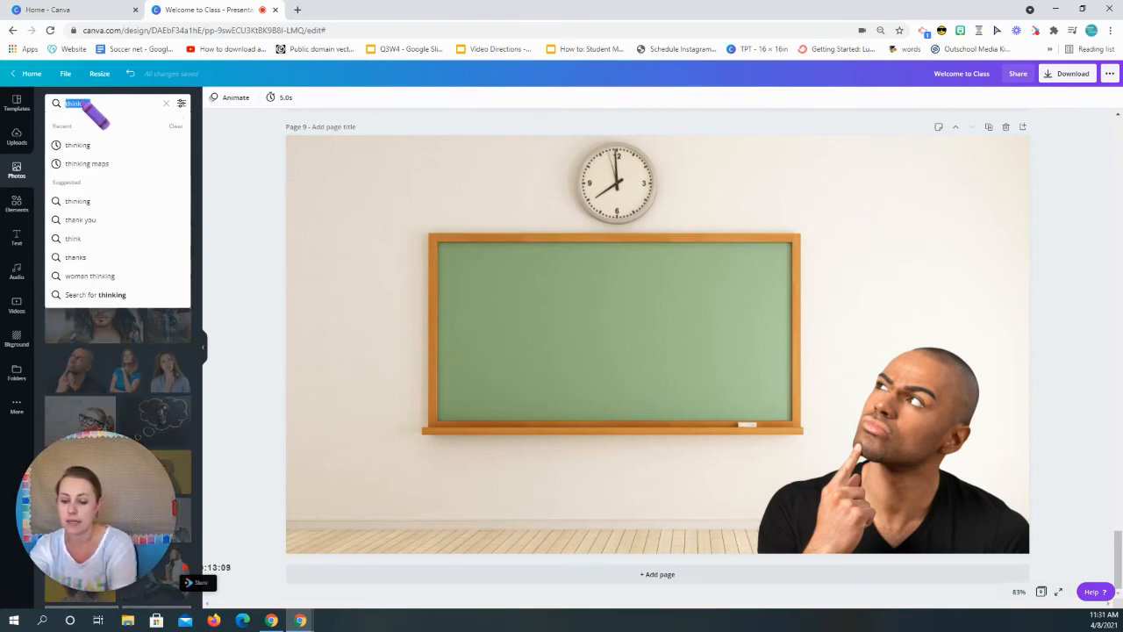
left_click(17, 204)
left_click(109, 107)
type("thinkin")
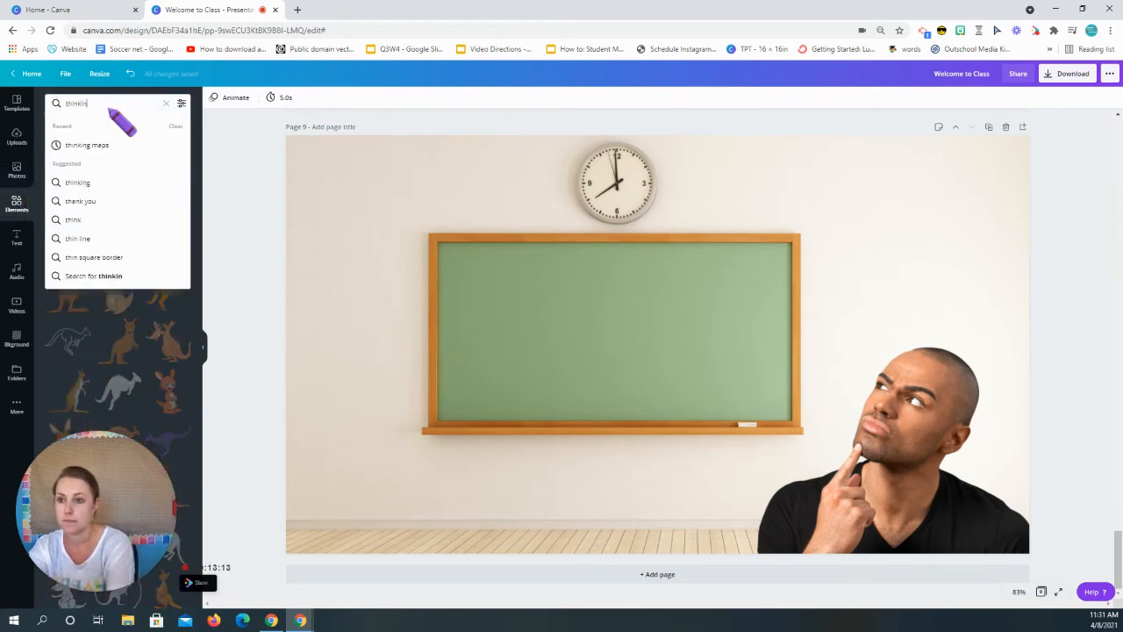
type("g bubble")
key("Return")
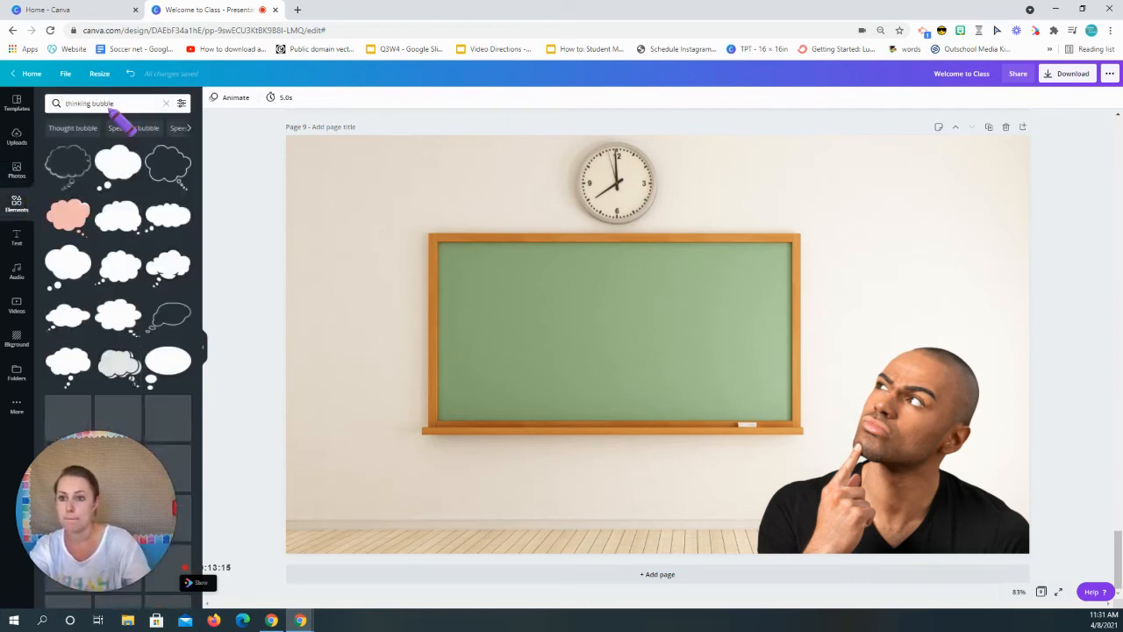
left_click(163, 176)
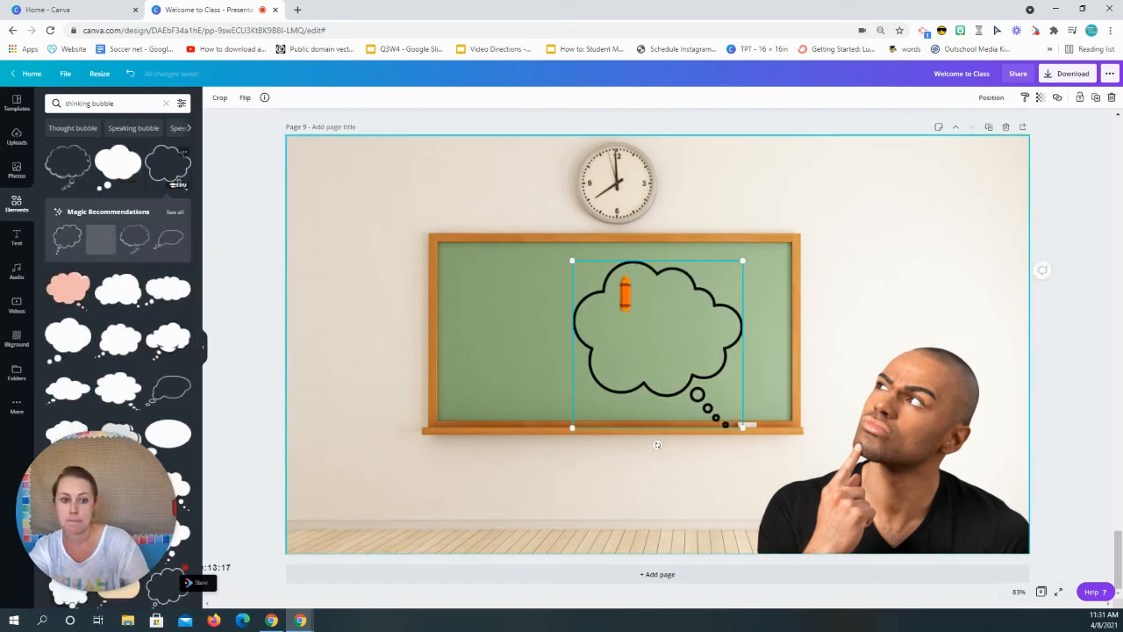
Step: Enlarge the thought bubble, tilt it slightly counter-clockwise and position it so its trail of dots leads to the man's head
left_click_drag(572, 261, 463, 240)
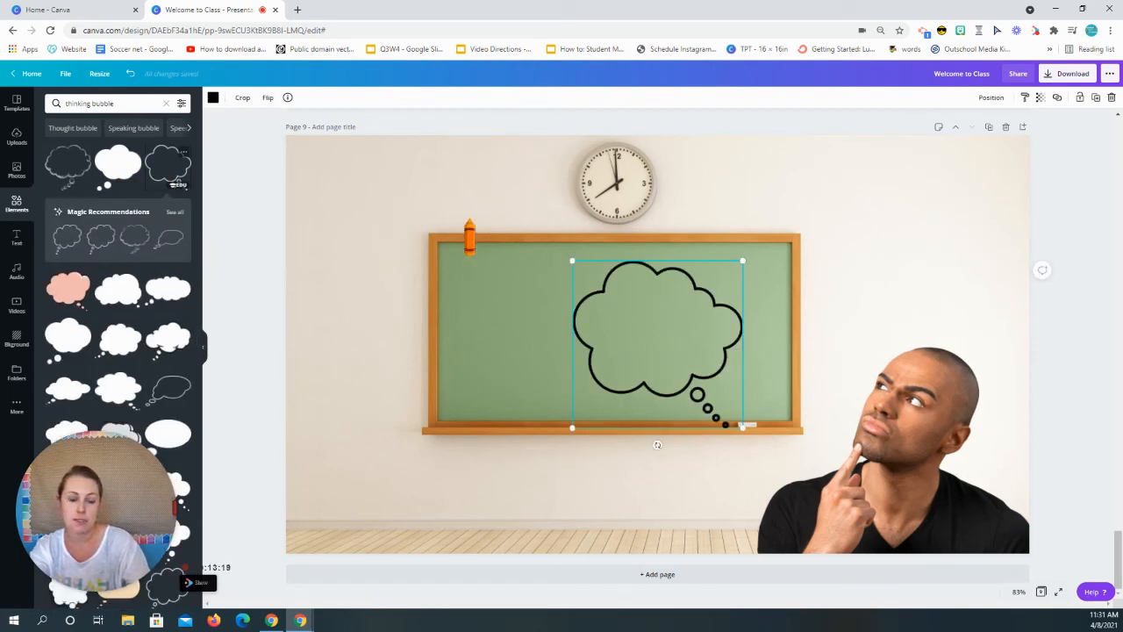
left_click_drag(612, 307, 798, 272)
left_click_drag(646, 137, 721, 206)
left_click_drag(875, 292, 856, 250)
left_click_drag(810, 378, 849, 382)
left_click(948, 273)
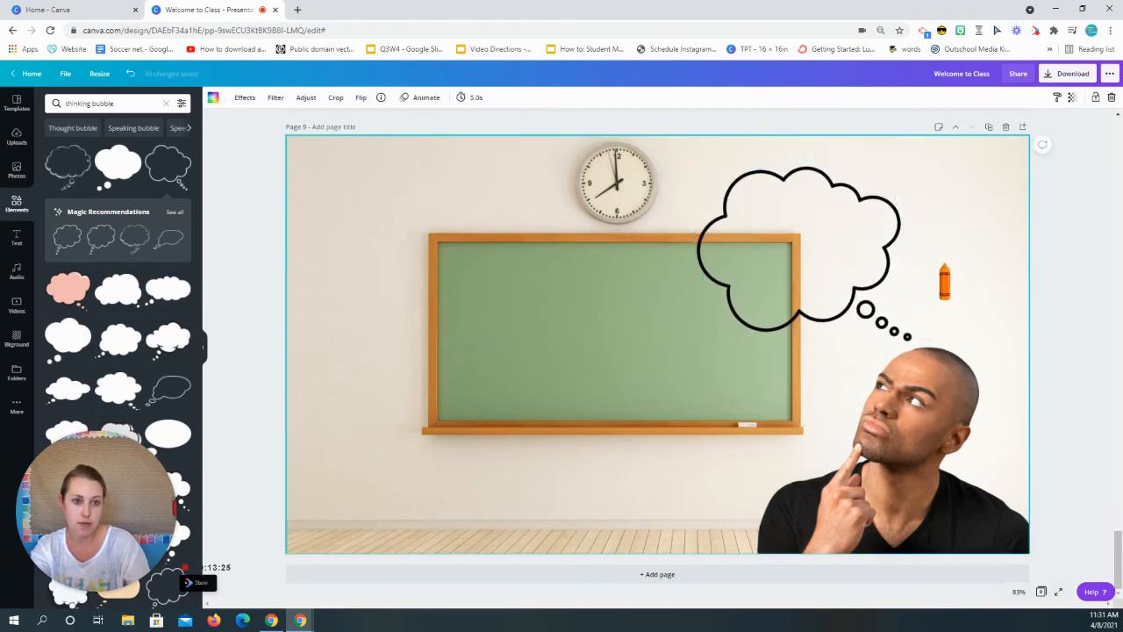
left_click(795, 277)
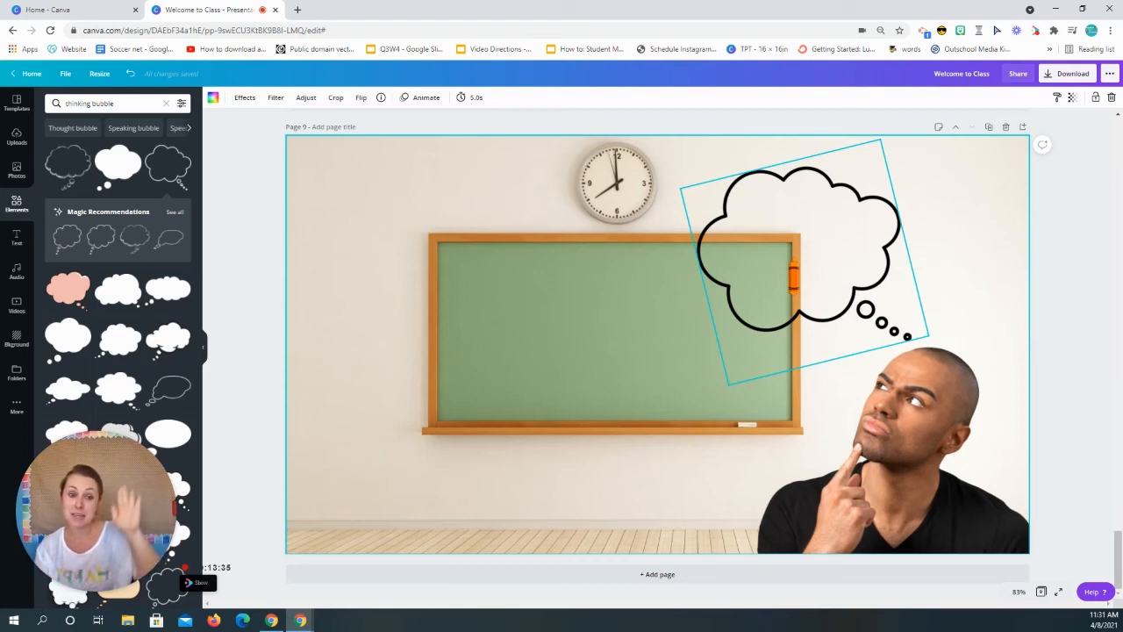
left_click(1074, 408)
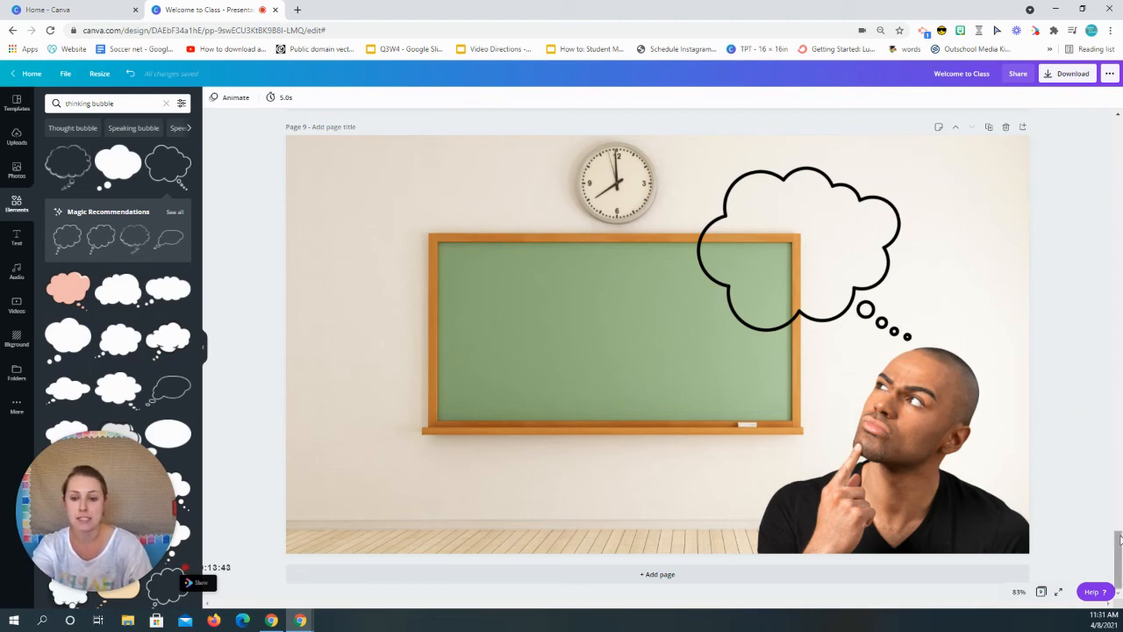
Step: Present the design in Standard mode from page 1 and advance through the pages past the lioness video on page 8
left_click_drag(1120, 558, 1119, 123)
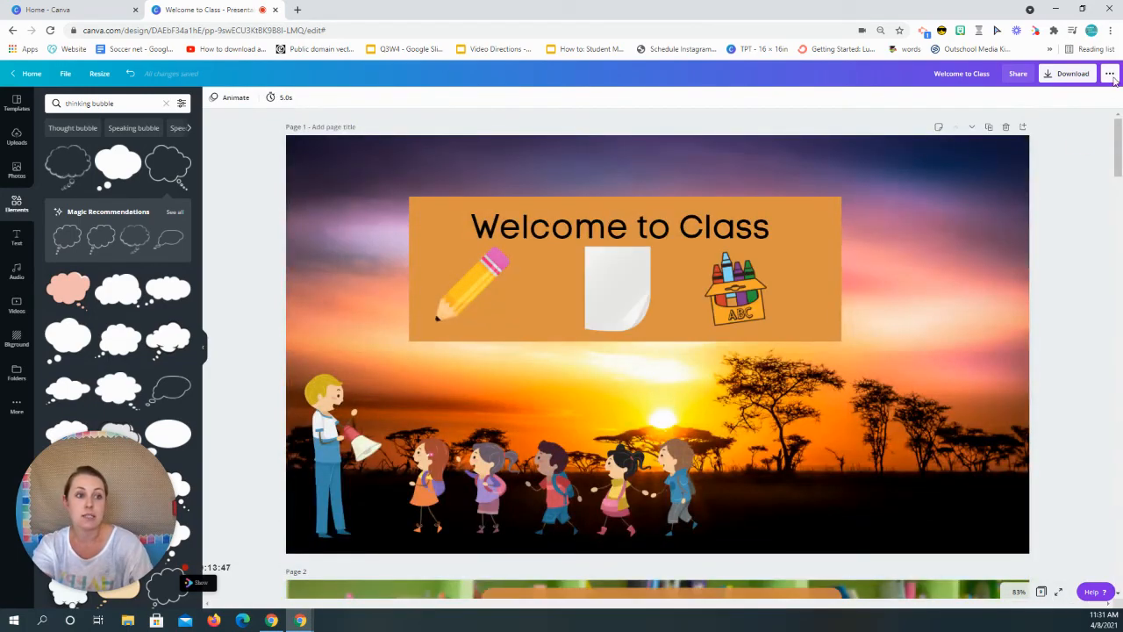
left_click(1110, 75)
left_click(1018, 146)
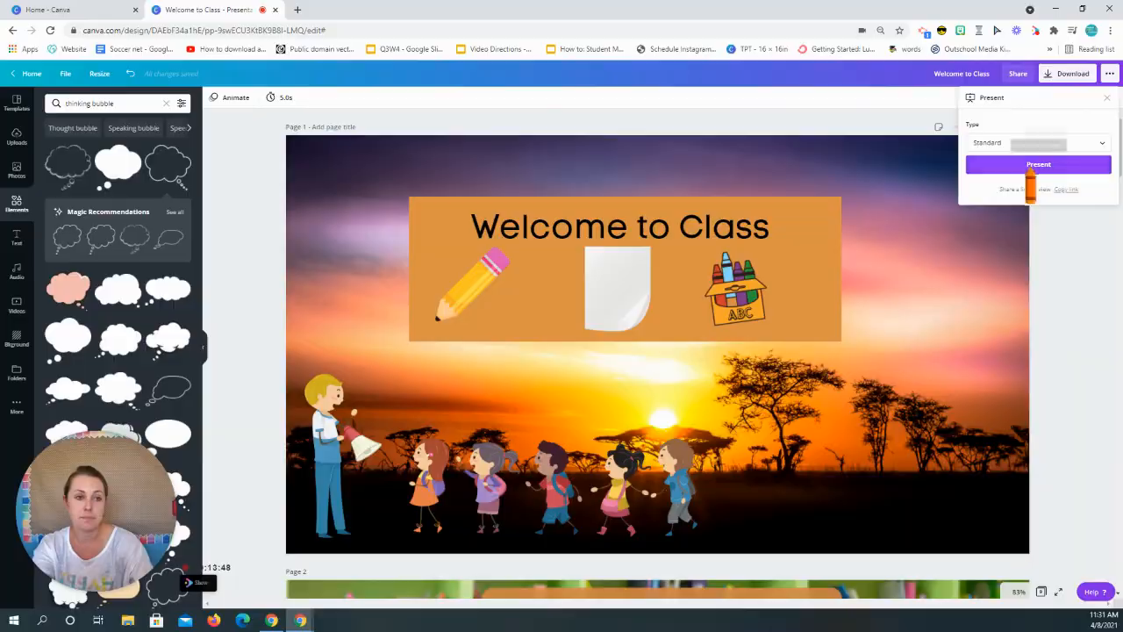
left_click(1032, 166)
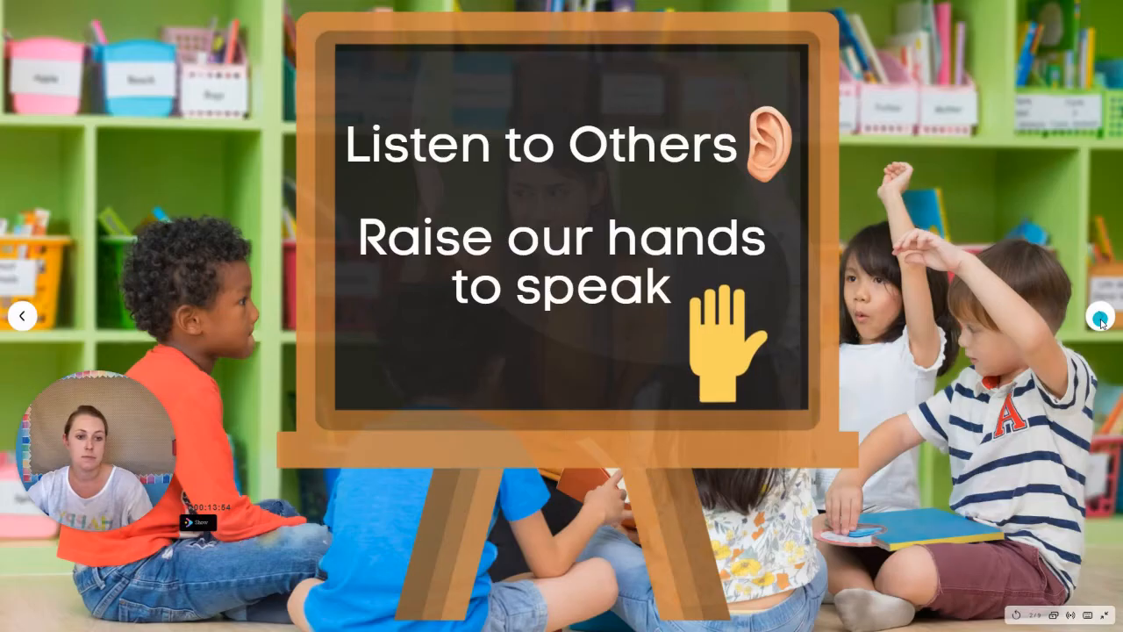
left_click(1101, 318)
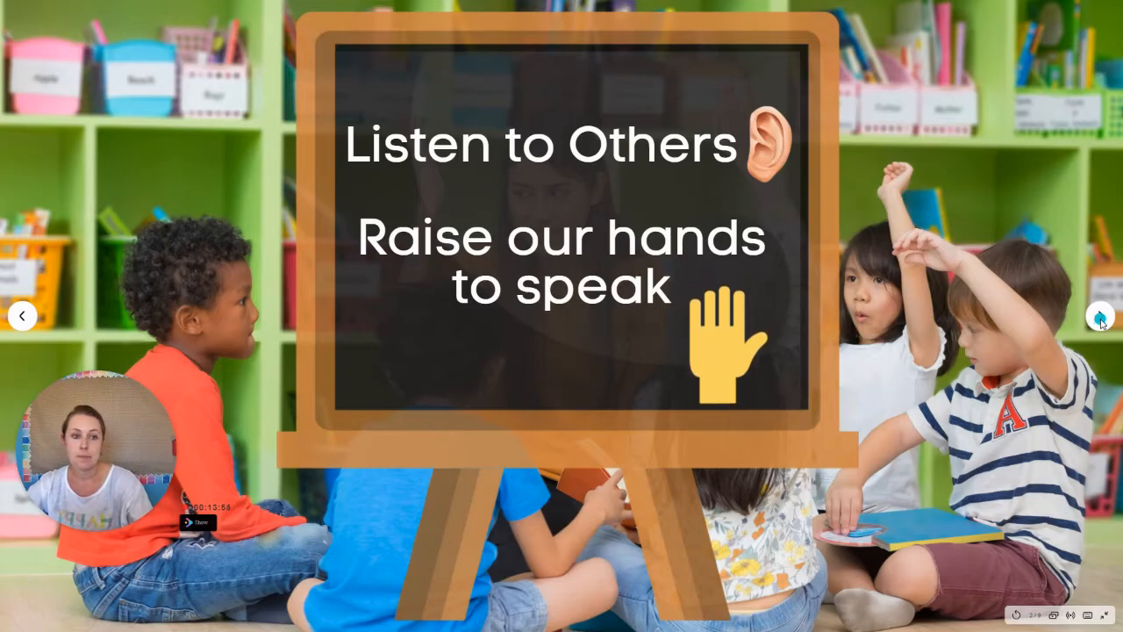
left_click(1101, 318)
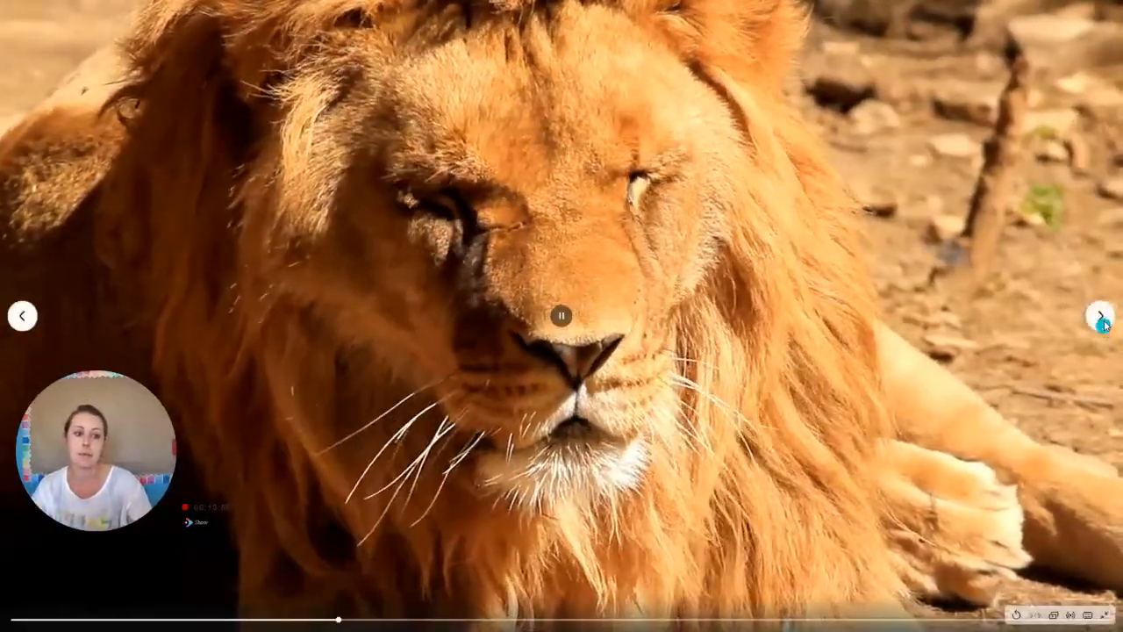
left_click(1102, 320)
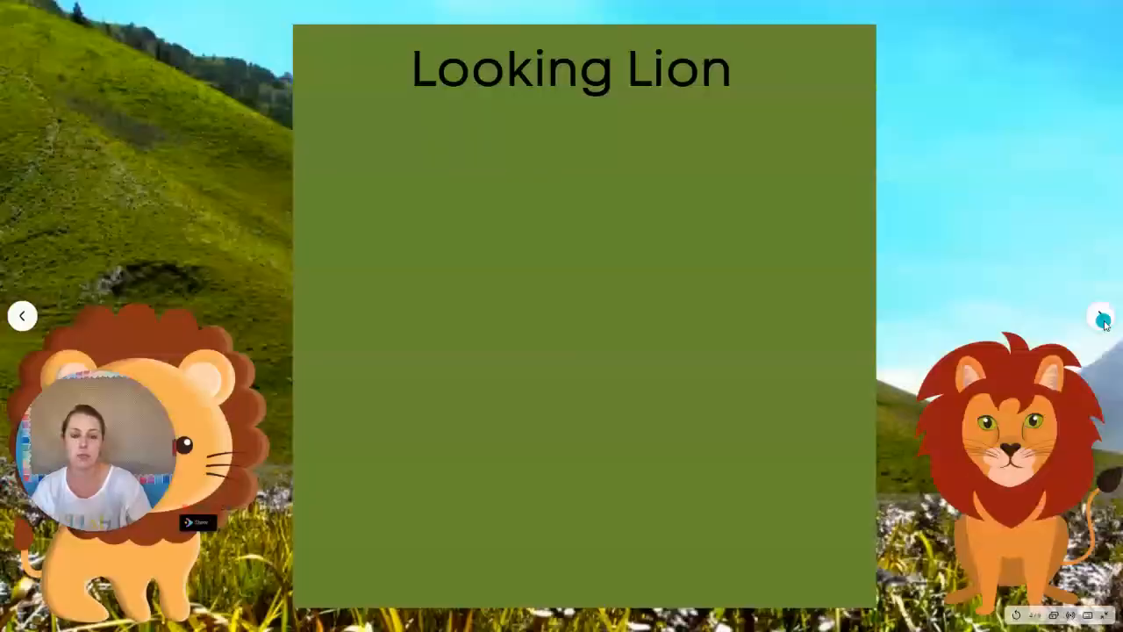
left_click(1101, 317)
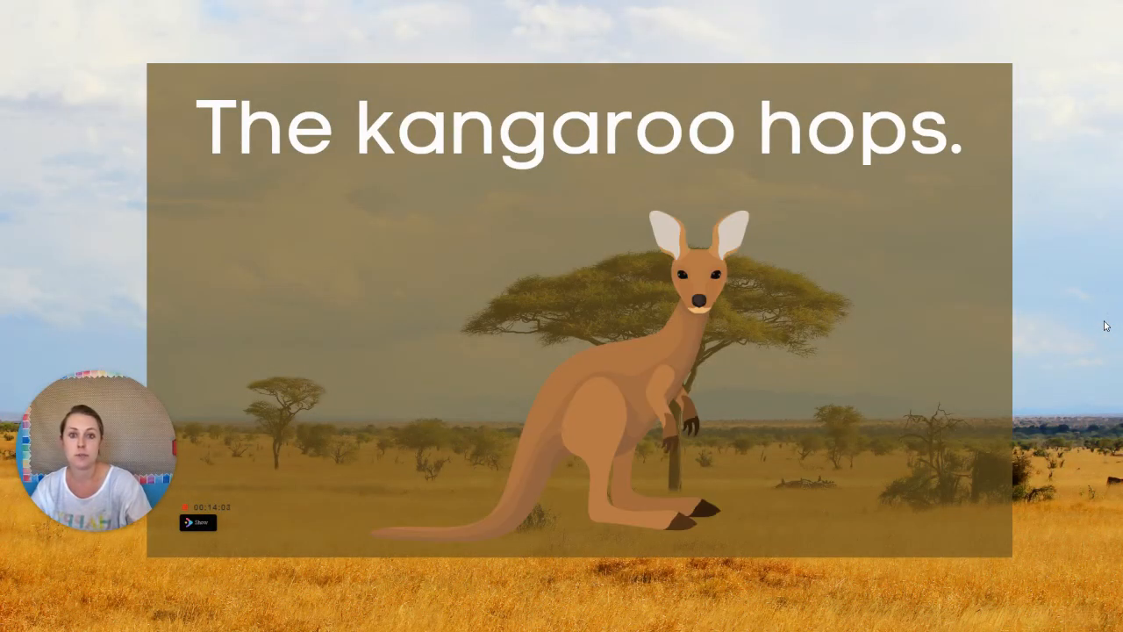
left_click(1102, 317)
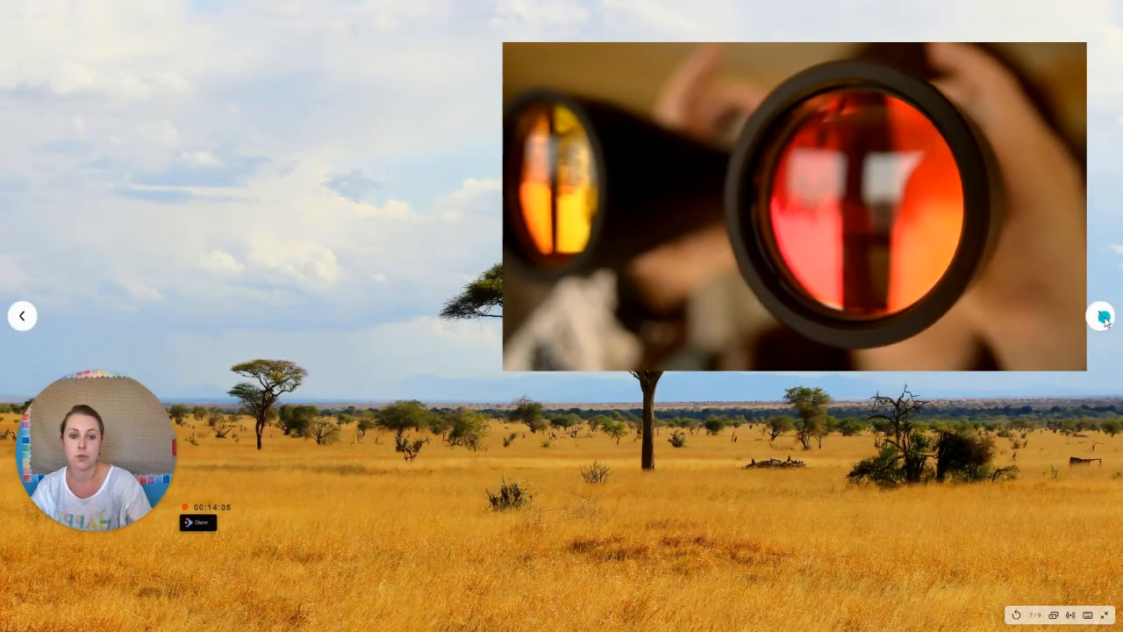
left_click(1102, 318)
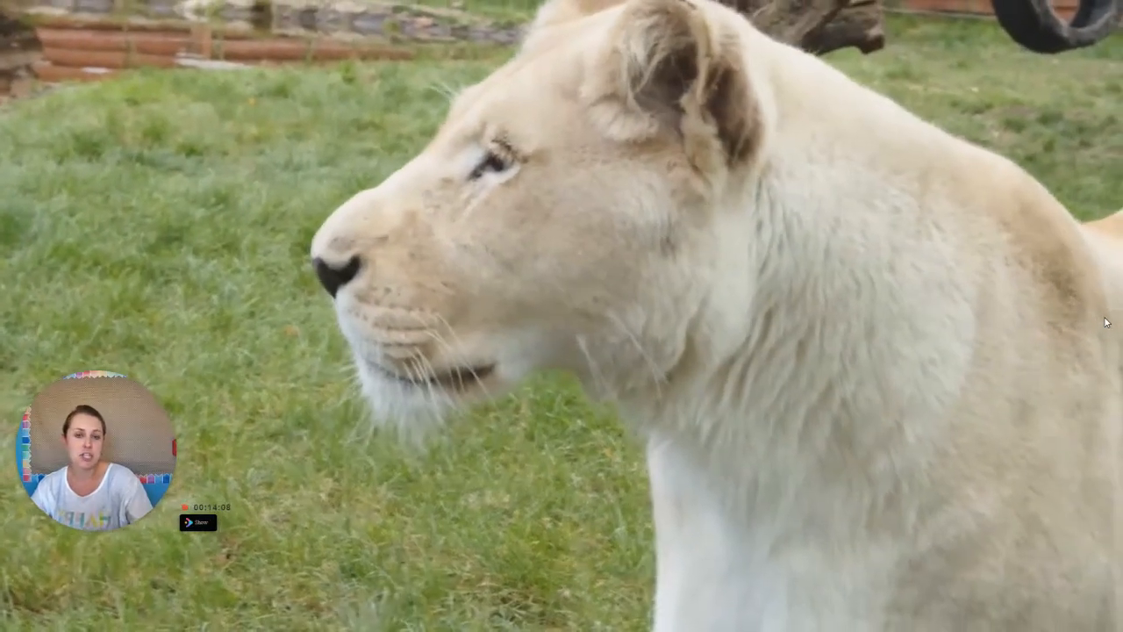
left_click(1105, 323)
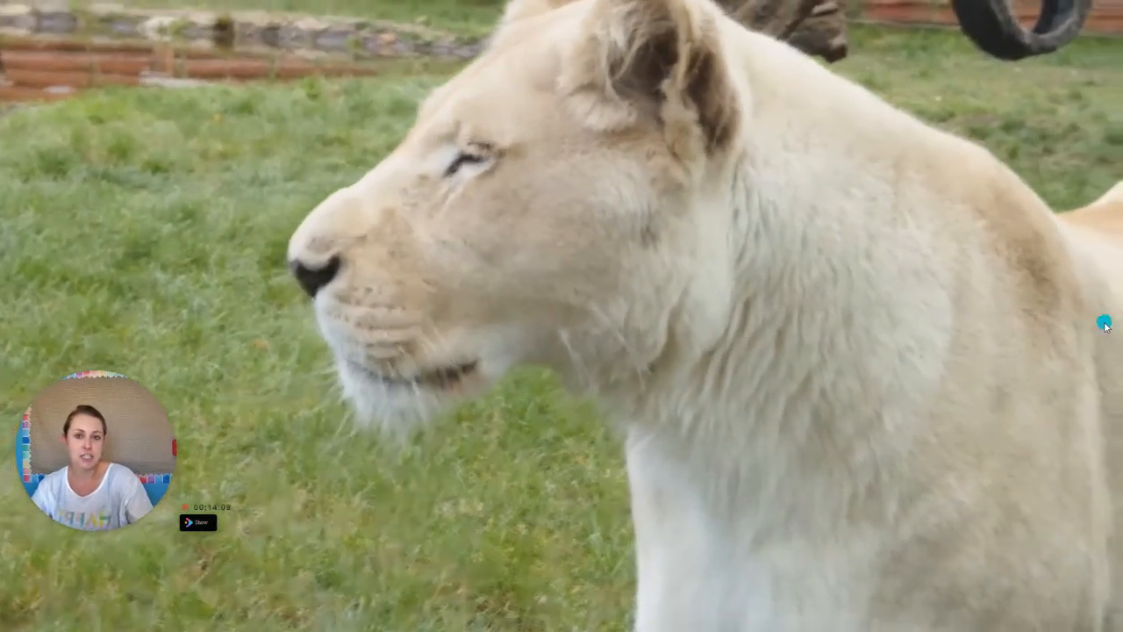